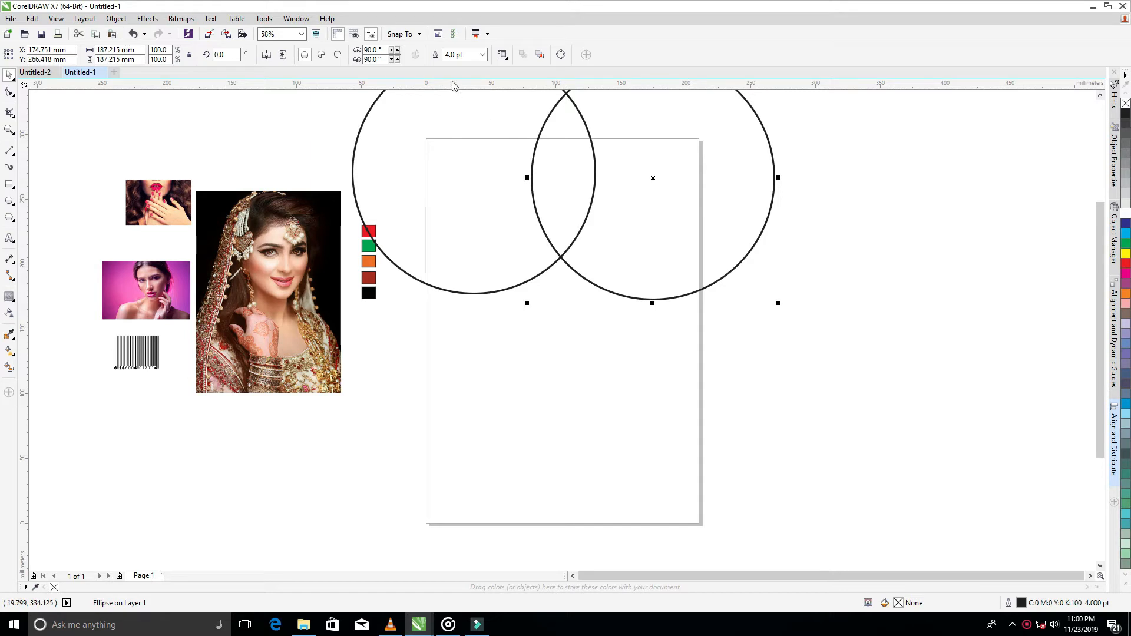
Fill the unfilled circle that reaches past the page's right edge with the colour sampled from the orange swatch.
{"action": "left_click", "coordinate": [301, 34]}
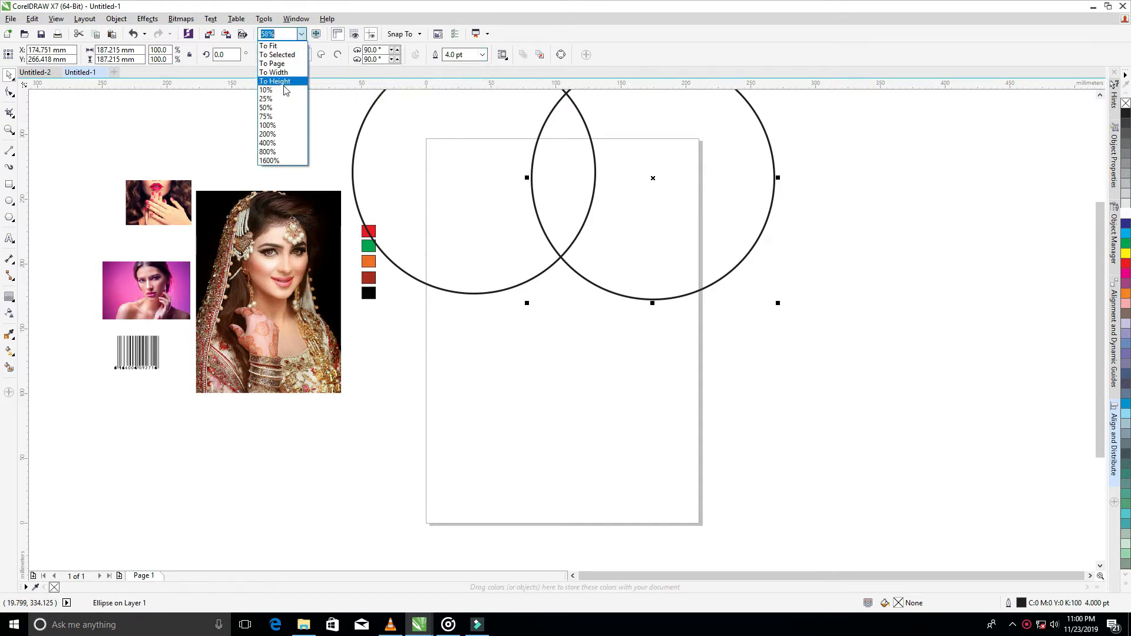
{"action": "left_click", "coordinate": [268, 116]}
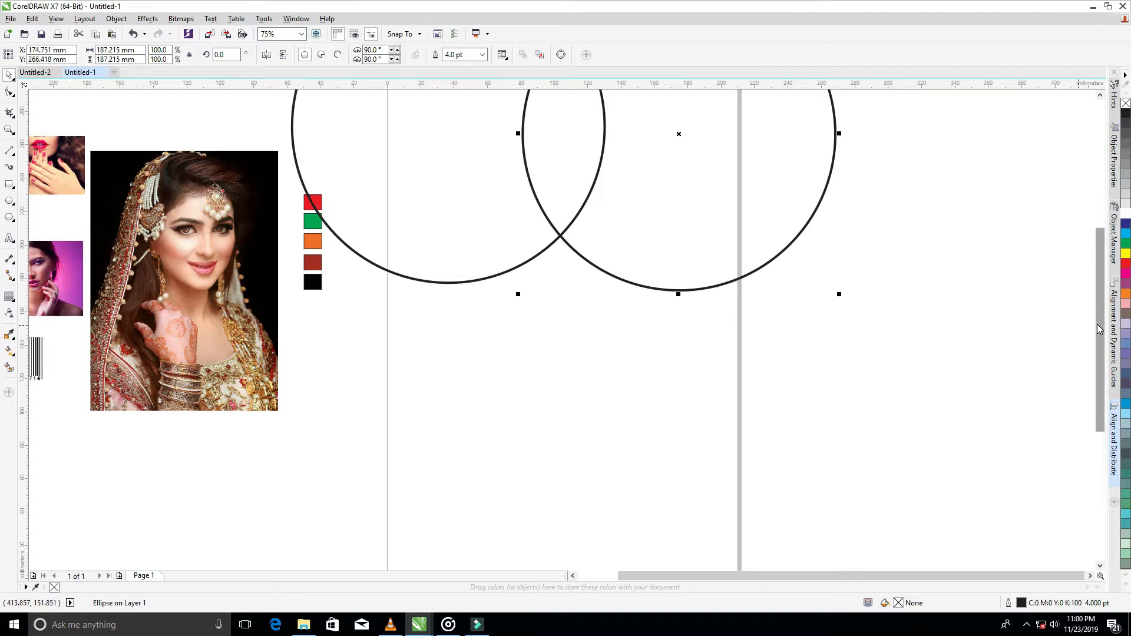
{"action": "scroll", "coordinate": [1099, 329], "scroll_direction": "up", "scroll_amount": 5}
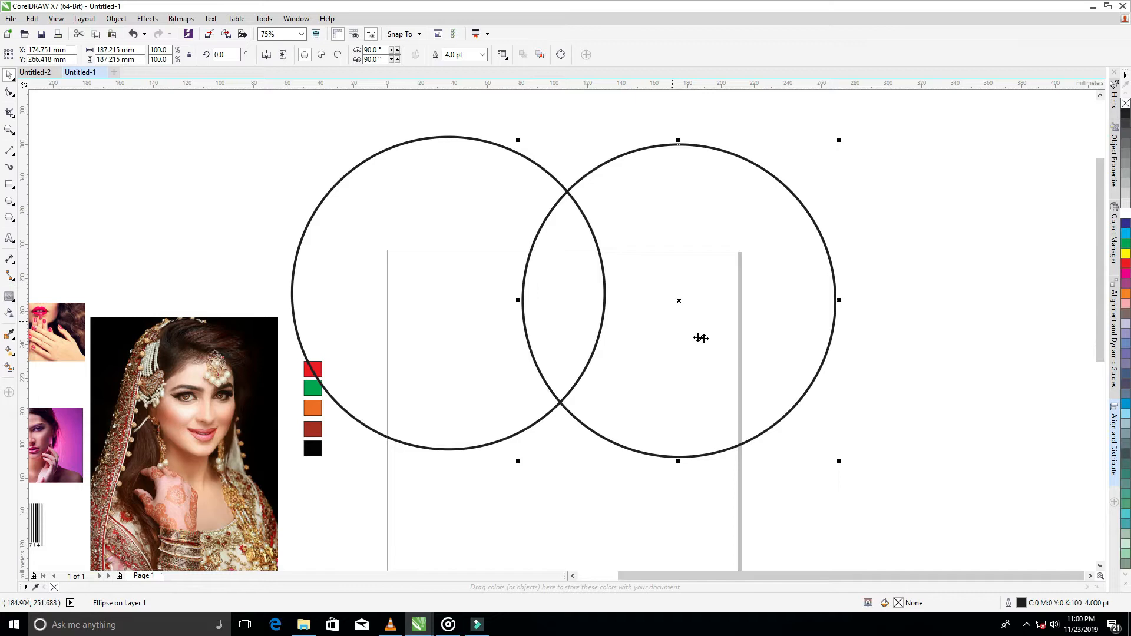
{"action": "left_click", "coordinate": [838, 356]}
{"action": "left_click", "coordinate": [828, 354]}
{"action": "left_click", "coordinate": [9, 334]}
{"action": "left_click", "coordinate": [314, 407]}
{"action": "left_click", "coordinate": [675, 361]}
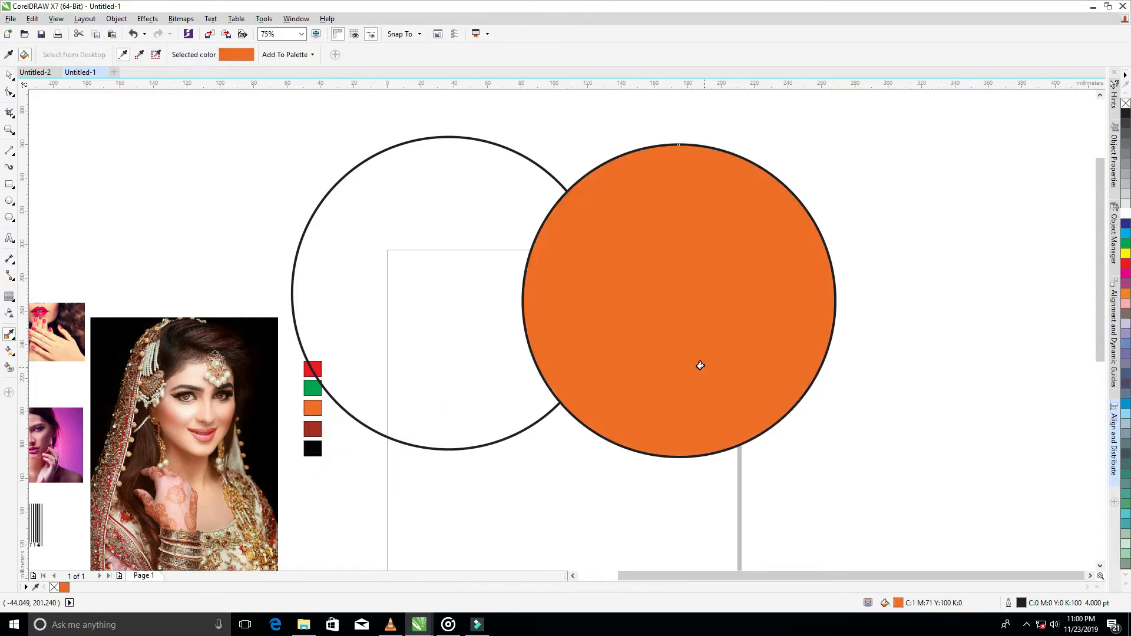
Send the orange circle to the back of the layer, behind the unfilled circle.
{"action": "left_click", "coordinate": [10, 74]}
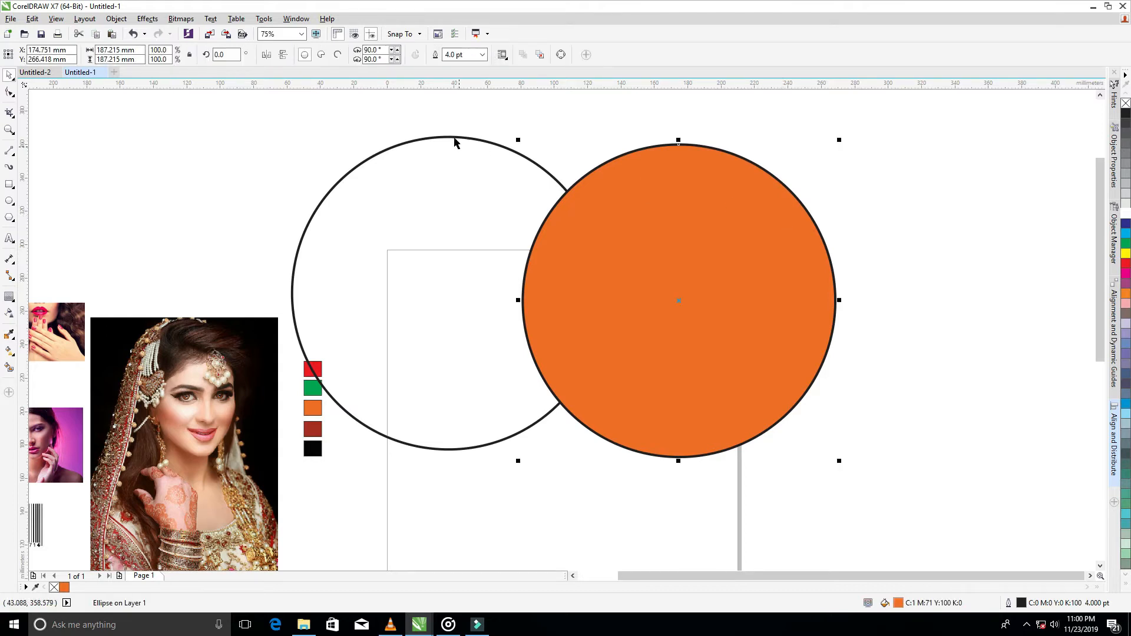
{"action": "left_click", "coordinate": [116, 18]}
{"action": "mouse_move", "coordinate": [148, 171]}
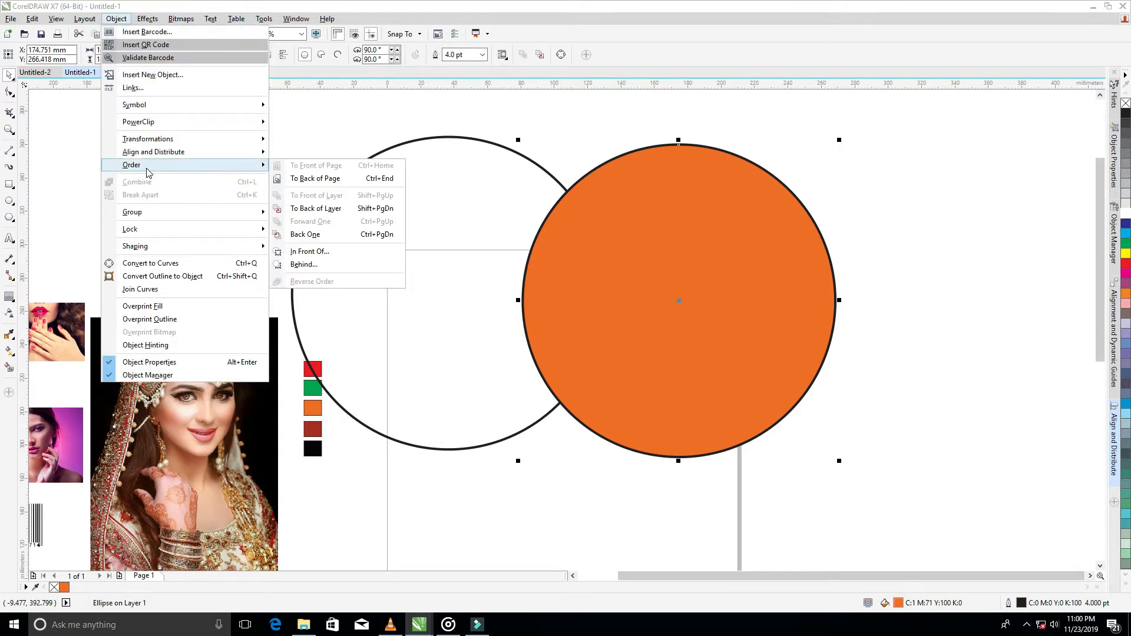
{"action": "left_click", "coordinate": [297, 209]}
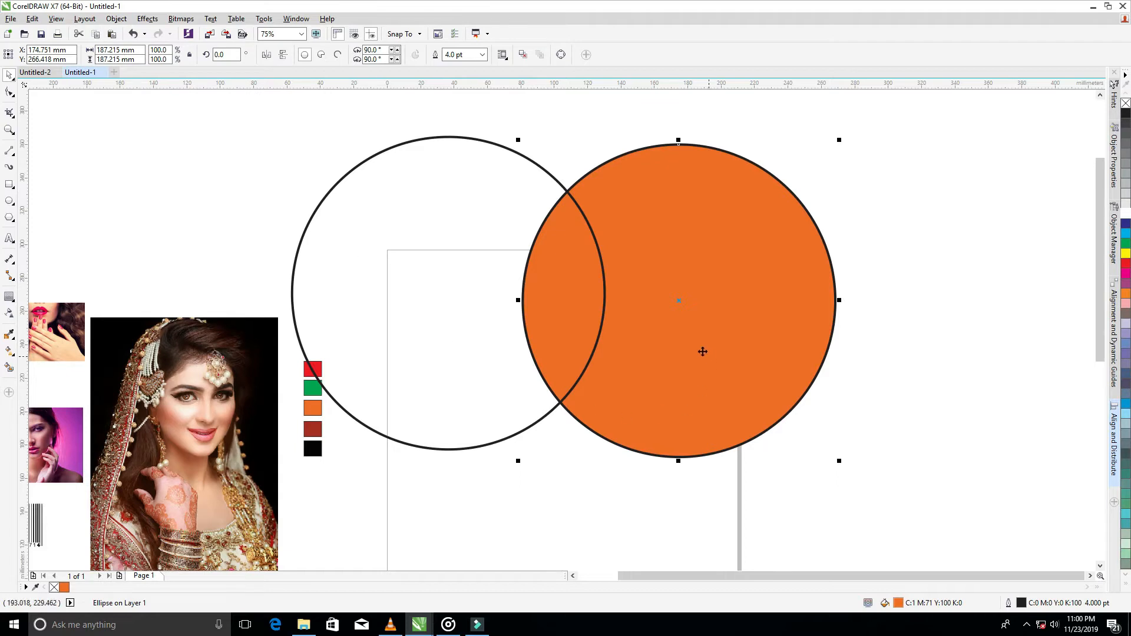
PowerClip the portrait photo with the purple background inside the unfilled circle.
{"action": "left_click", "coordinate": [480, 146]}
{"action": "right_click", "coordinate": [49, 424]}
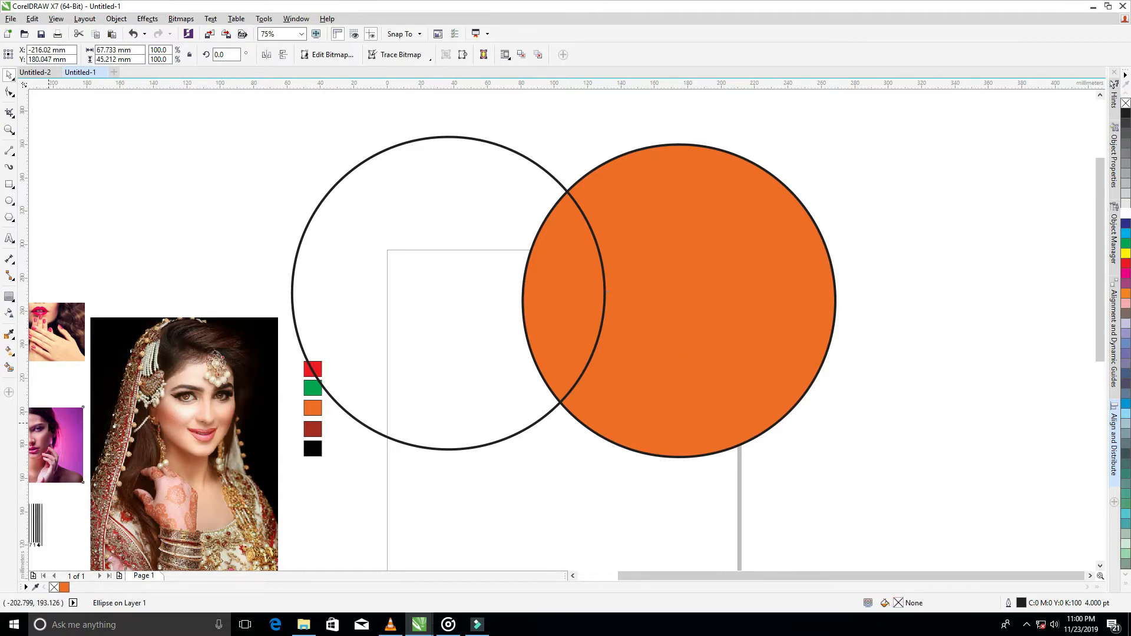
{"action": "left_click", "coordinate": [83, 100]}
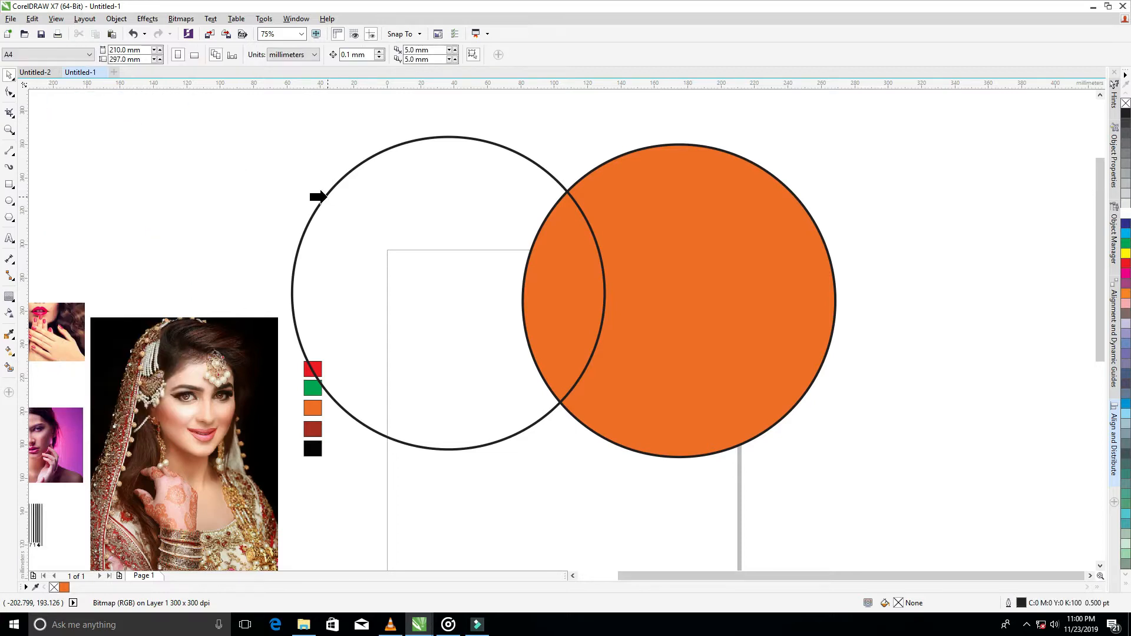
{"action": "left_click", "coordinate": [326, 197]}
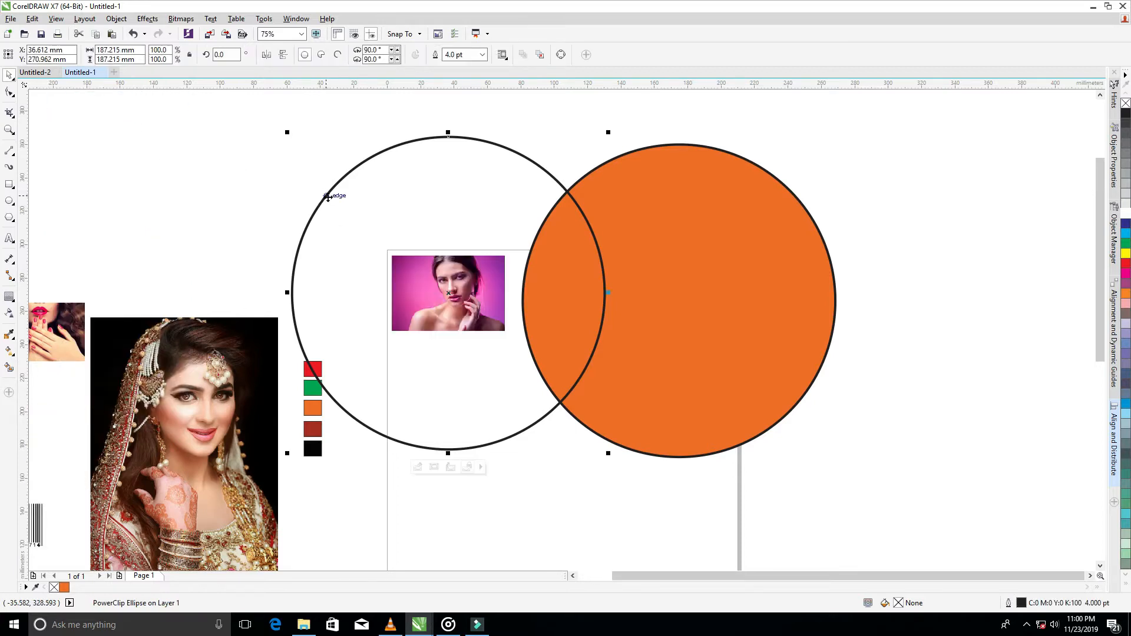
Edit the PowerClip contents, enlarging the portrait to about 286 × 191 mm and nudging it down 1 mm so it fills the circle.
{"action": "left_click", "coordinate": [418, 467]}
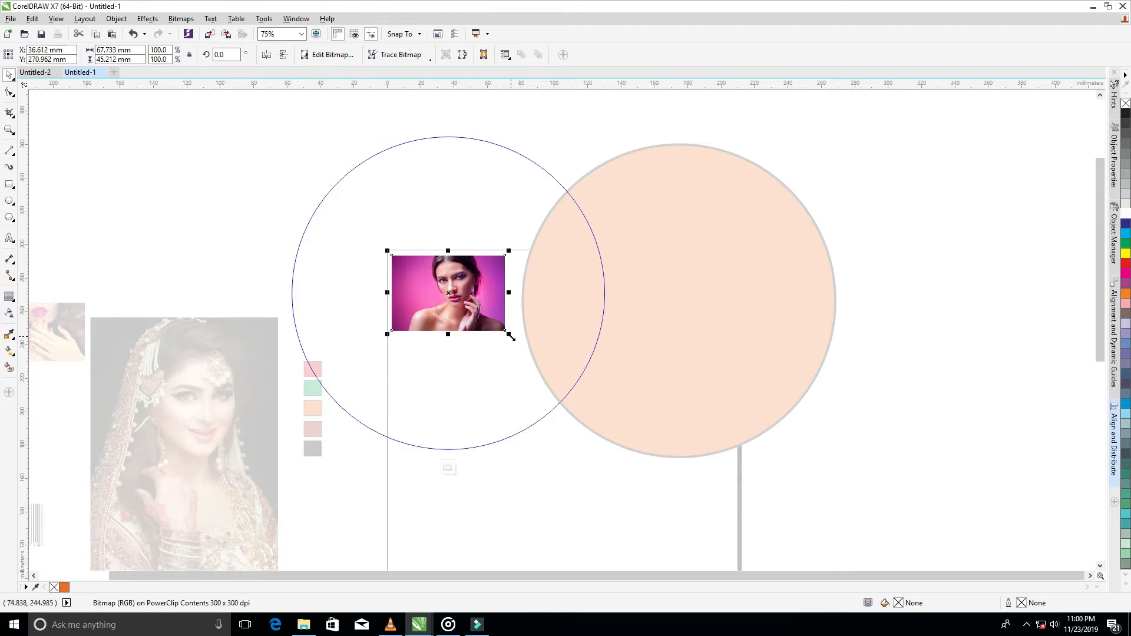
{"action": "left_click_drag", "start_coordinate": [520, 348], "coordinate": [692, 521]}
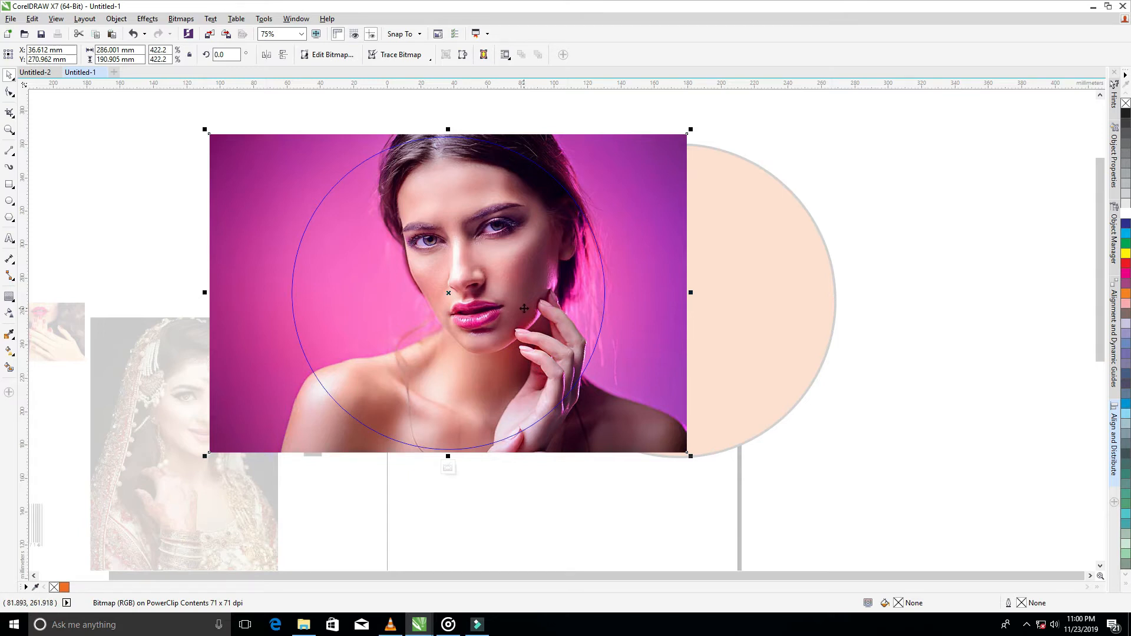
{"action": "key", "text": "Down"}
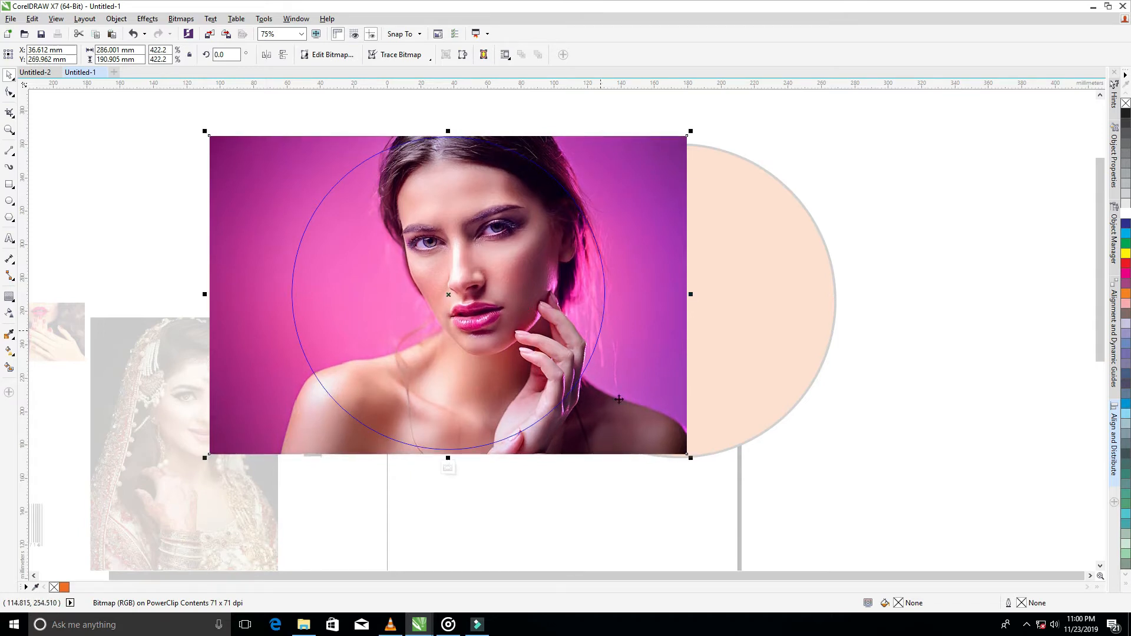
{"action": "left_click", "coordinate": [447, 469]}
{"action": "left_click", "coordinate": [826, 454]}
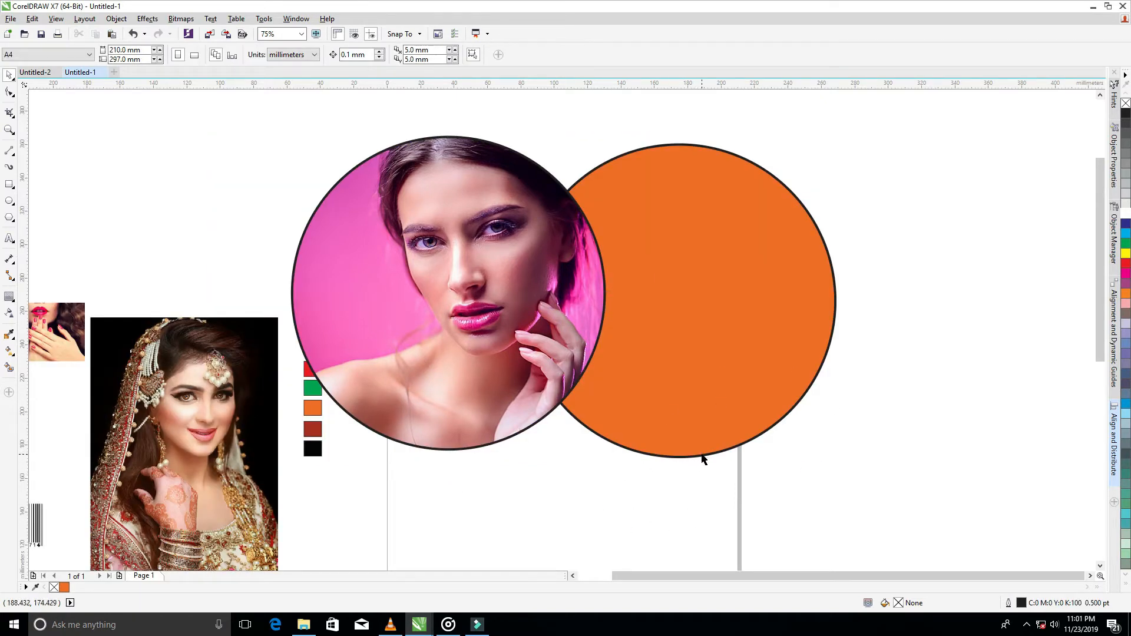
Change the outlines of the orange circle and the photo circle to white.
{"action": "left_click", "coordinate": [709, 436]}
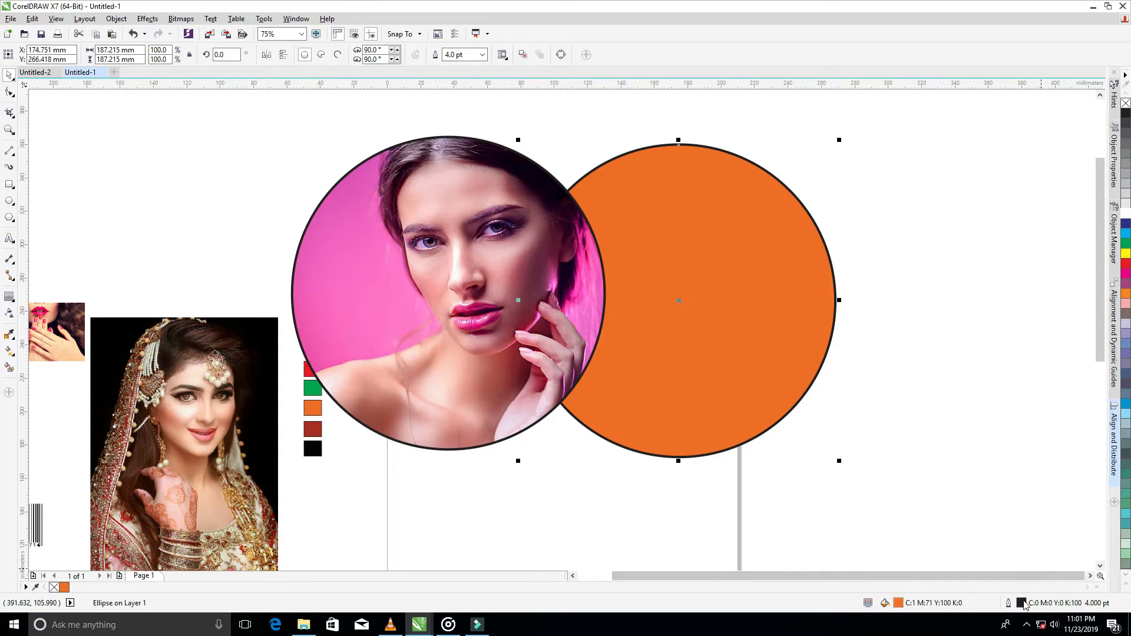
{"action": "right_click", "coordinate": [1124, 218]}
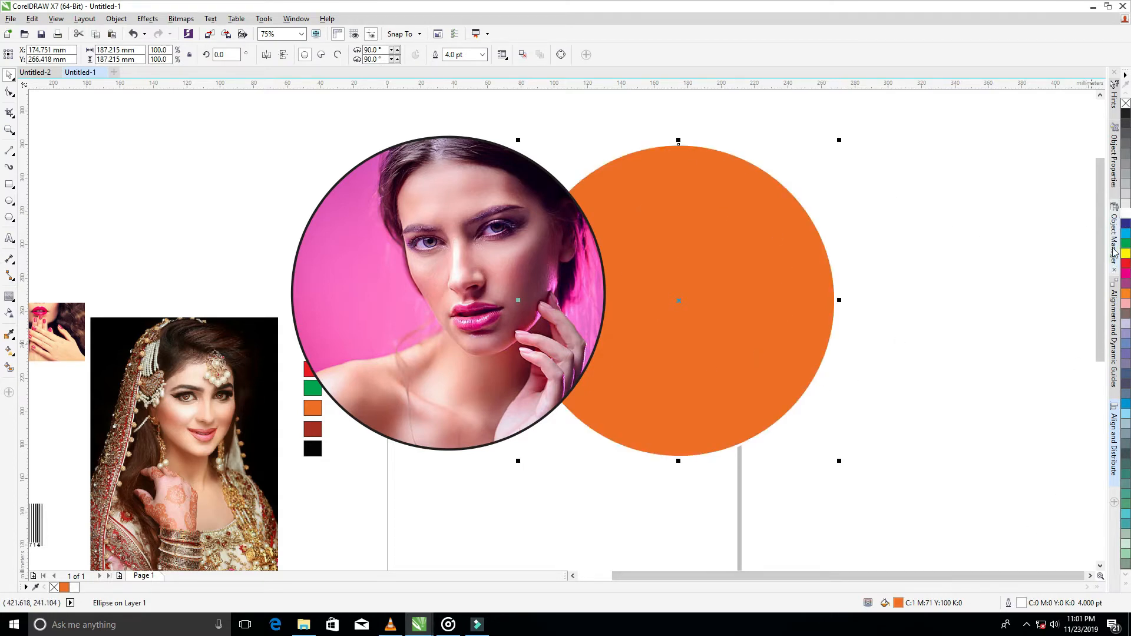
{"action": "left_click_drag", "start_coordinate": [1099, 253], "coordinate": [1098, 290]}
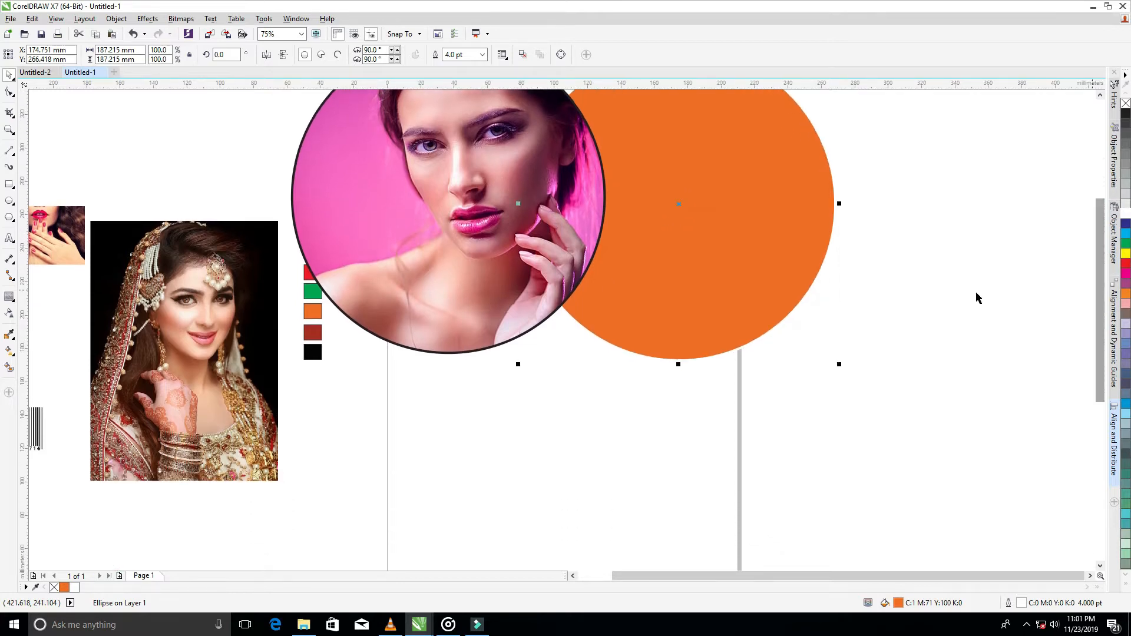
{"action": "left_click", "coordinate": [525, 330]}
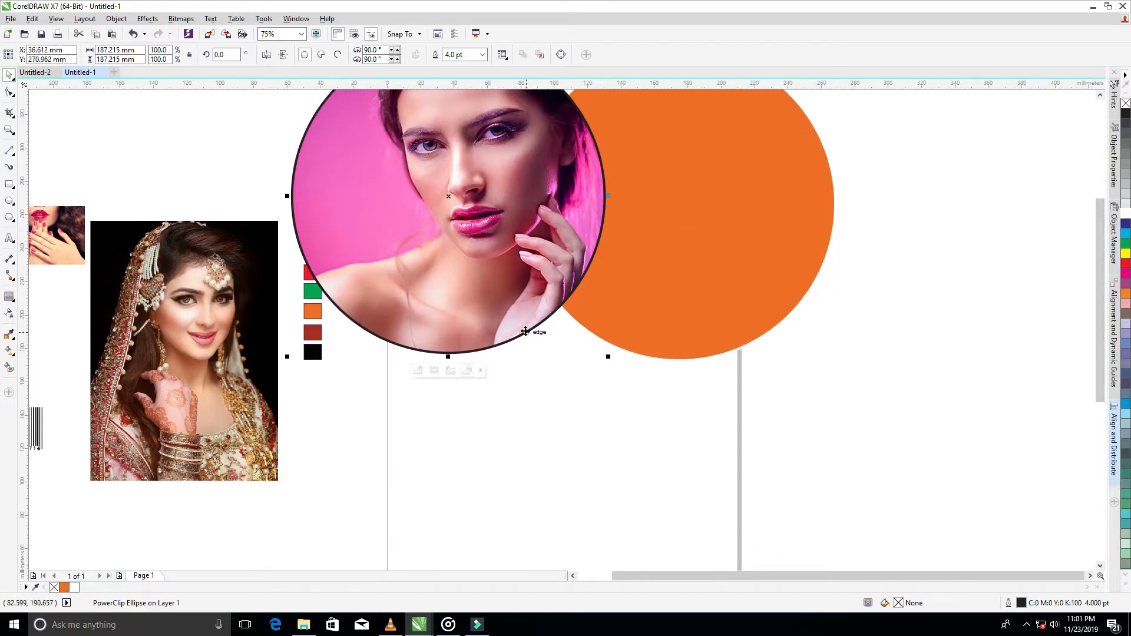
{"action": "right_click", "coordinate": [1125, 213]}
{"action": "left_click", "coordinate": [872, 360]}
Move the photo circle slightly down so its centre sits at about X 39 mm, Y 253 mm.
{"action": "mouse_move", "coordinate": [1099, 304]}
{"action": "left_mouse_down"}
{"action": "mouse_move", "coordinate": [1099, 265]}
{"action": "mouse_move", "coordinate": [1102, 295]}
{"action": "left_mouse_up"}
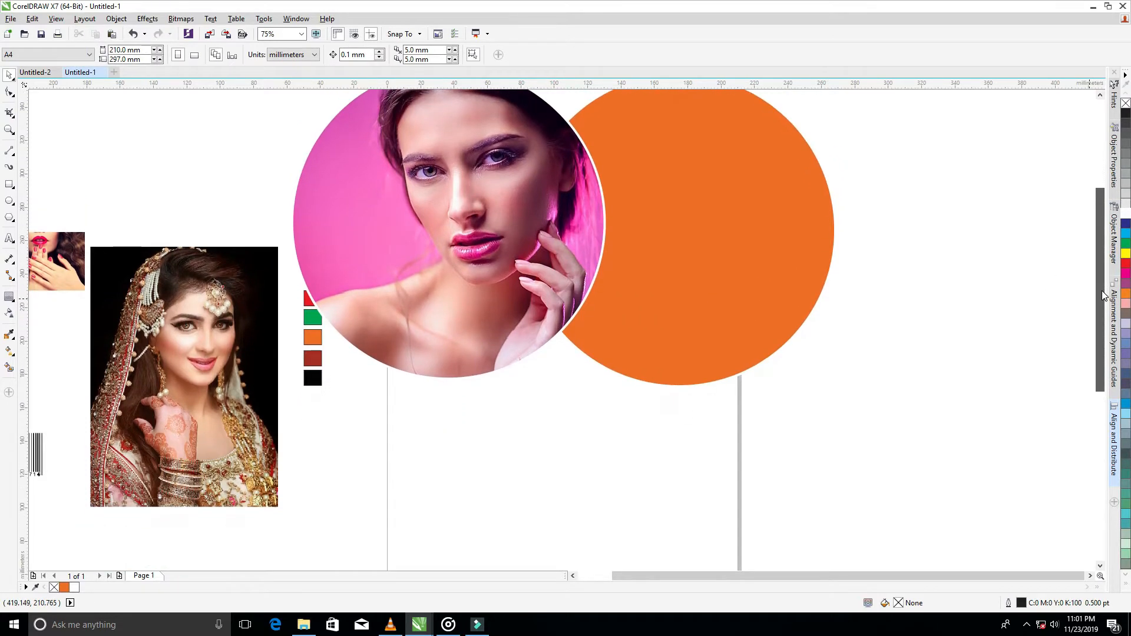
{"action": "left_click", "coordinate": [512, 288]}
{"action": "left_click_drag", "start_coordinate": [512, 288], "coordinate": [516, 316]}
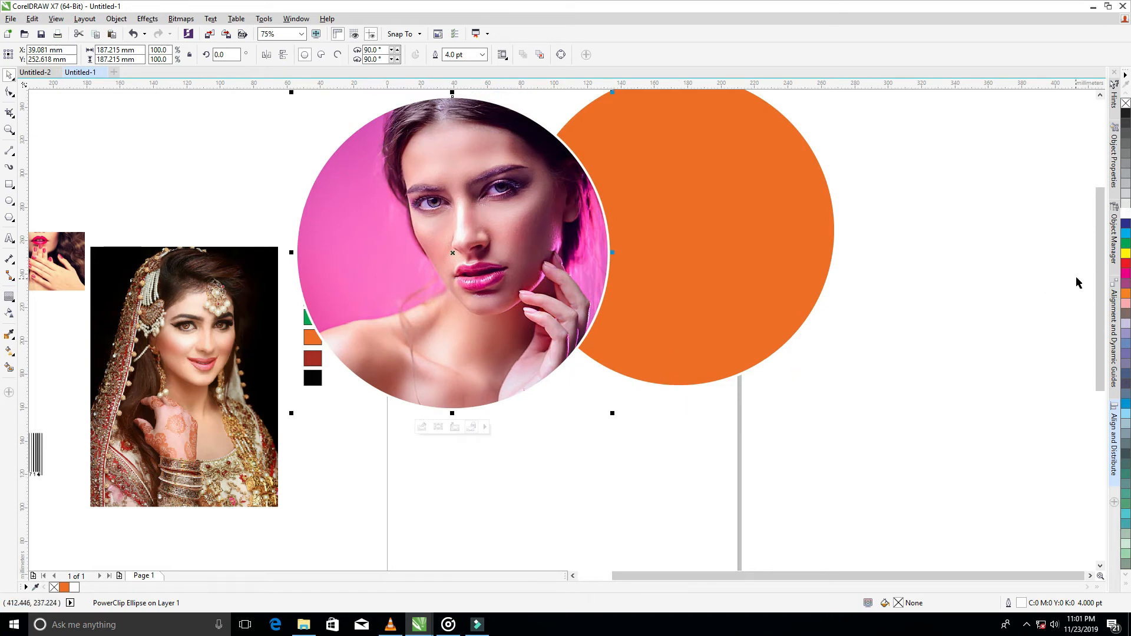
Copy and paste the orange circle, and place the duplicate lower with its centre at about Y 201 mm.
{"action": "left_click_drag", "start_coordinate": [1100, 284], "coordinate": [1103, 308]}
{"action": "left_click", "coordinate": [743, 292]}
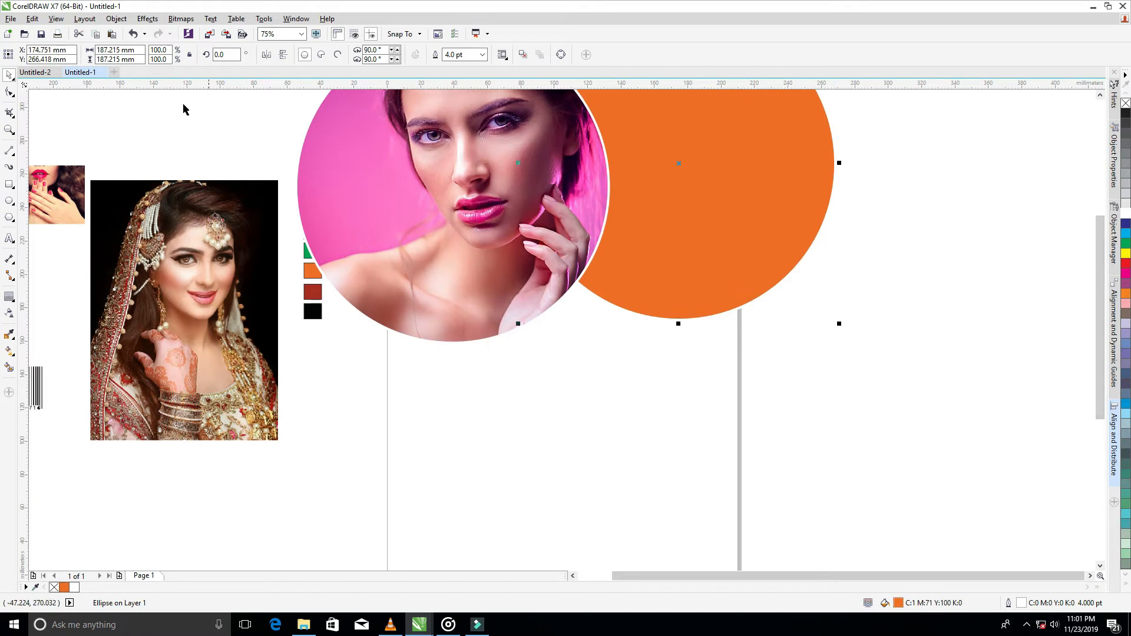
{"action": "left_click", "coordinate": [33, 19]}
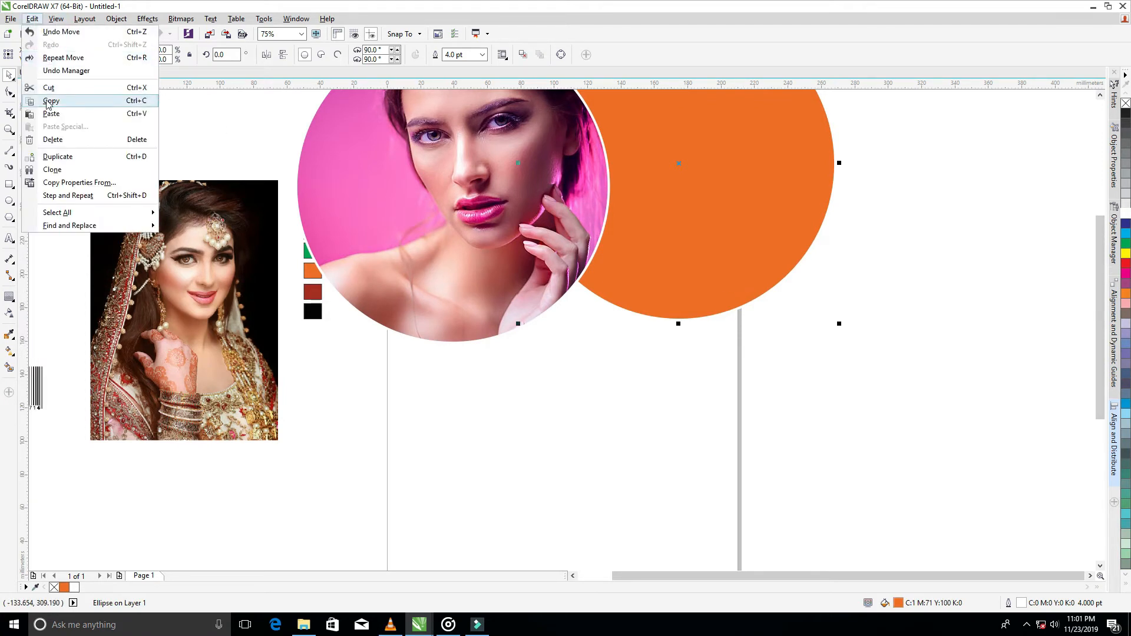
{"action": "left_click", "coordinate": [50, 101]}
{"action": "left_click", "coordinate": [34, 20]}
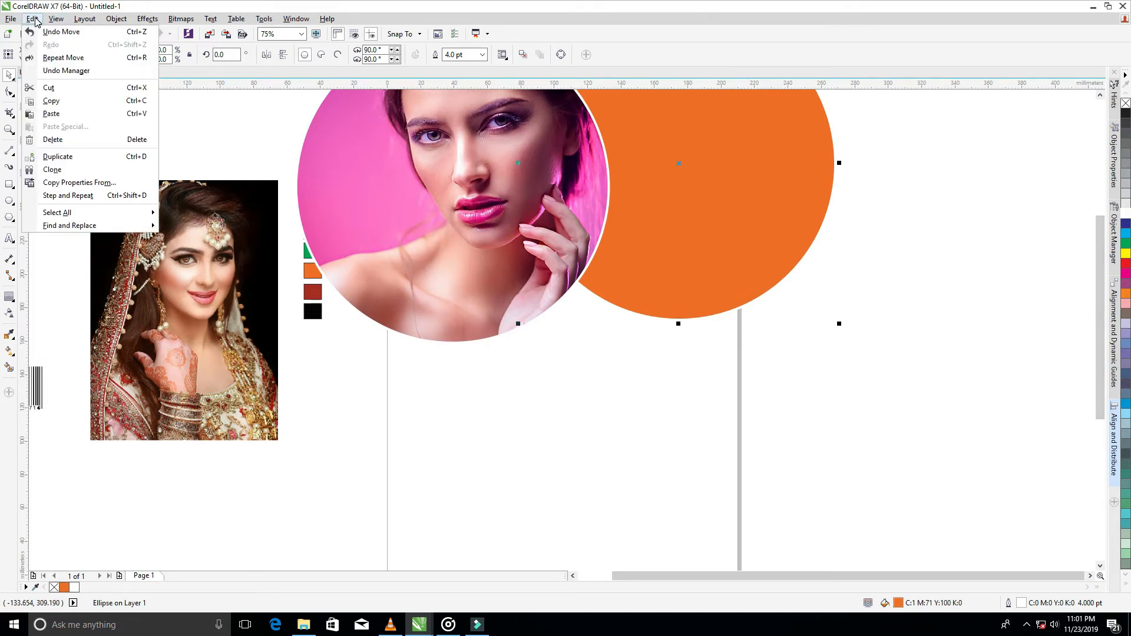
{"action": "left_click", "coordinate": [52, 112]}
{"action": "left_click_drag", "start_coordinate": [625, 207], "coordinate": [628, 314]}
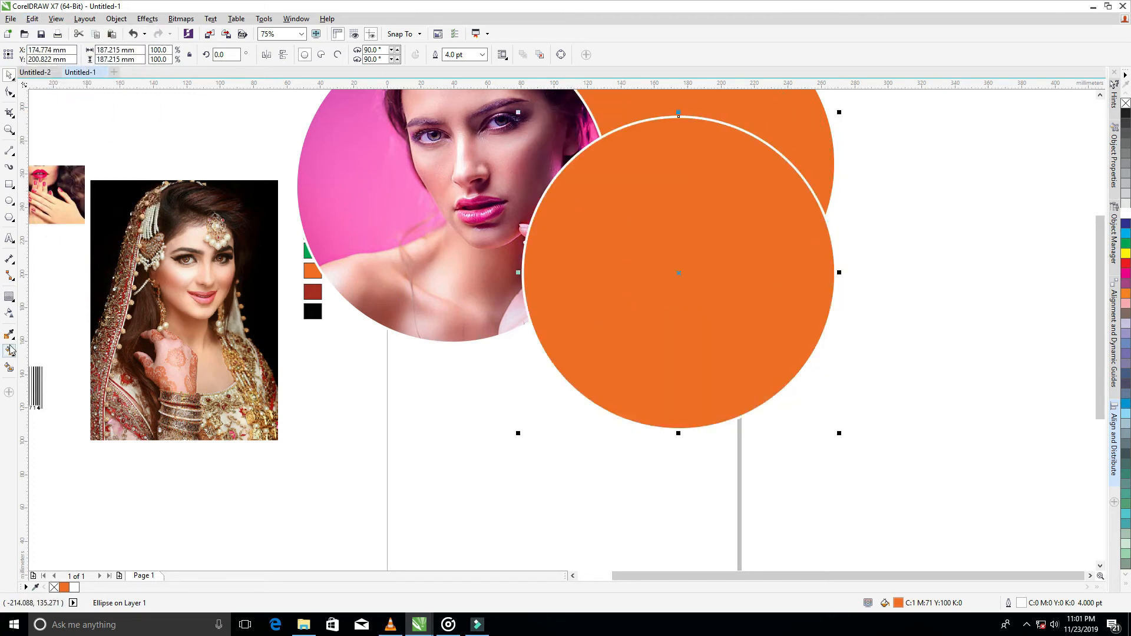
Fill the duplicated circle with the colour sampled from the dark red swatch and give it a black outline.
{"action": "left_click", "coordinate": [313, 292]}
{"action": "left_click", "coordinate": [567, 318]}
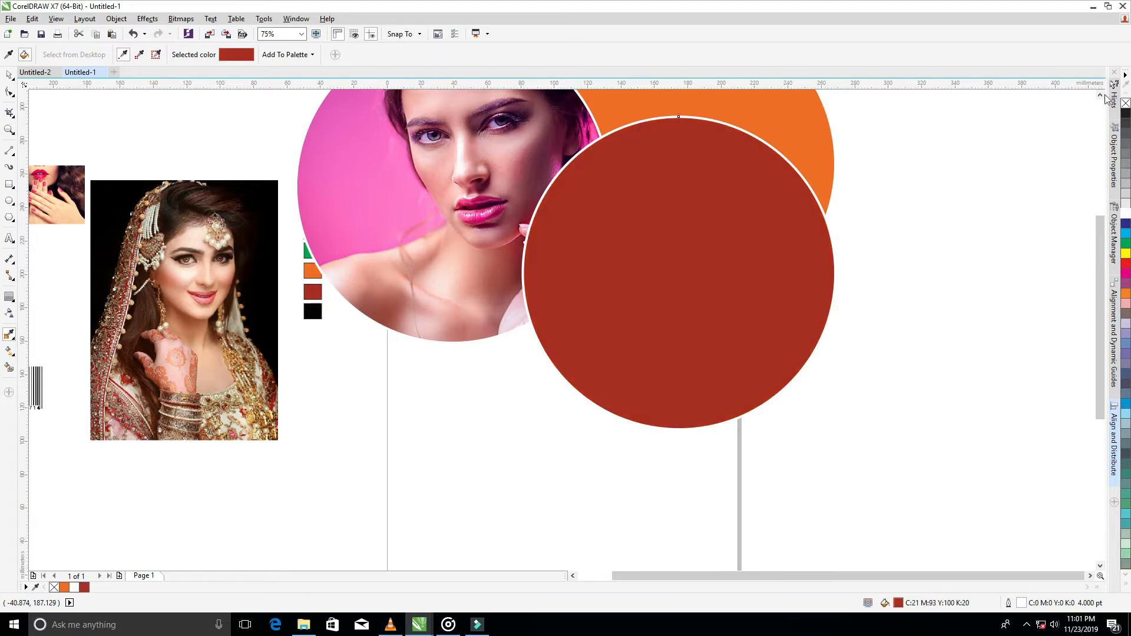
{"action": "right_click", "coordinate": [1123, 116]}
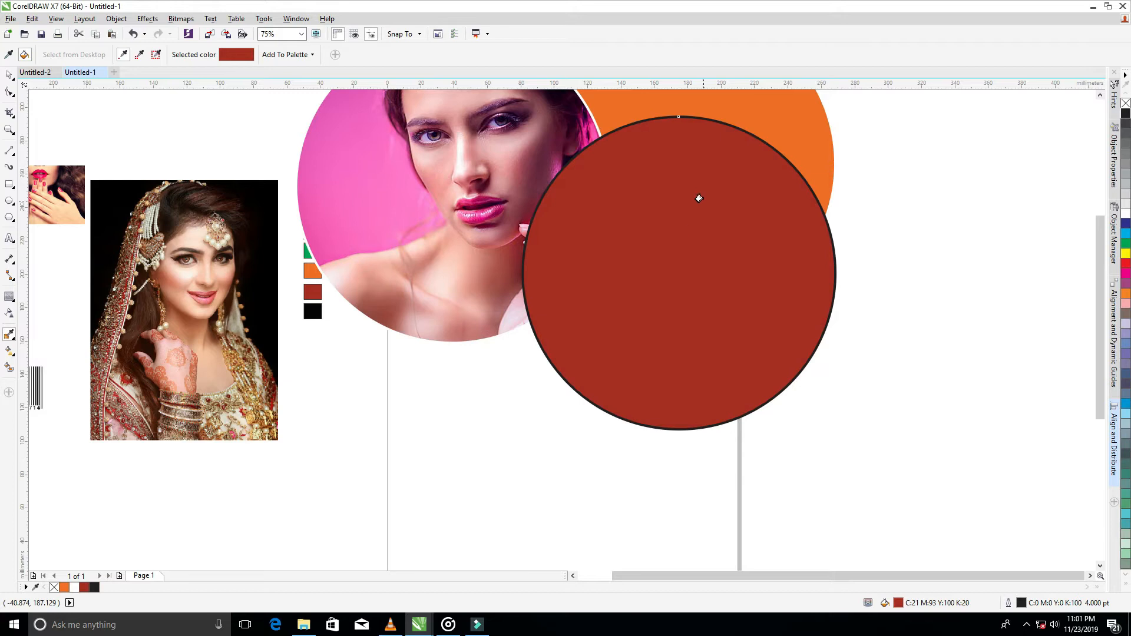
Send the dark red circle to the back of the layer, behind the orange and photo circles.
{"action": "left_click", "coordinate": [116, 19]}
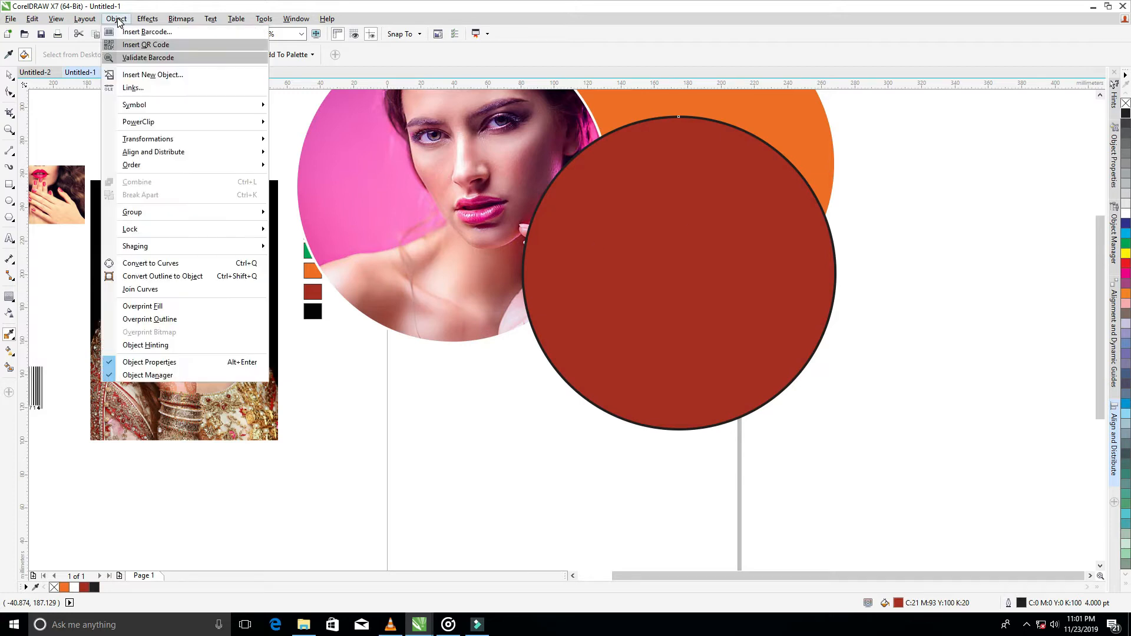
{"action": "mouse_move", "coordinate": [141, 165]}
{"action": "left_click", "coordinate": [327, 209]}
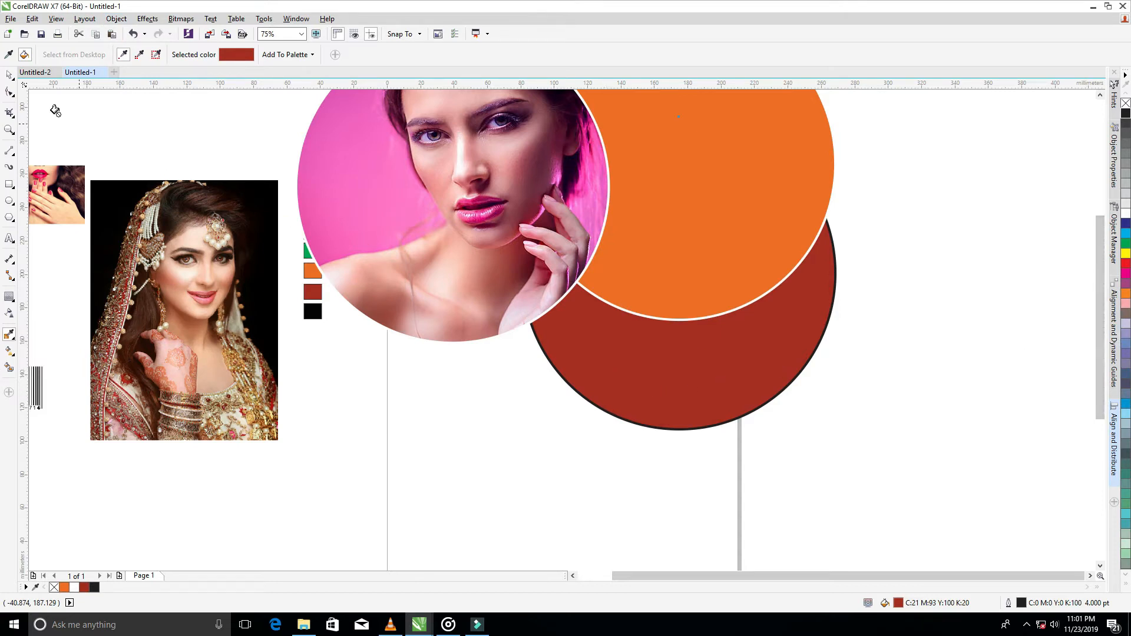
Move the dark red circle straight down so its centre sits at about Y 178 mm.
{"action": "left_click", "coordinate": [10, 75]}
{"action": "left_click", "coordinate": [557, 352]}
{"action": "left_click_drag", "start_coordinate": [584, 342], "coordinate": [573, 383]}
{"action": "key", "text": "ctrl"}
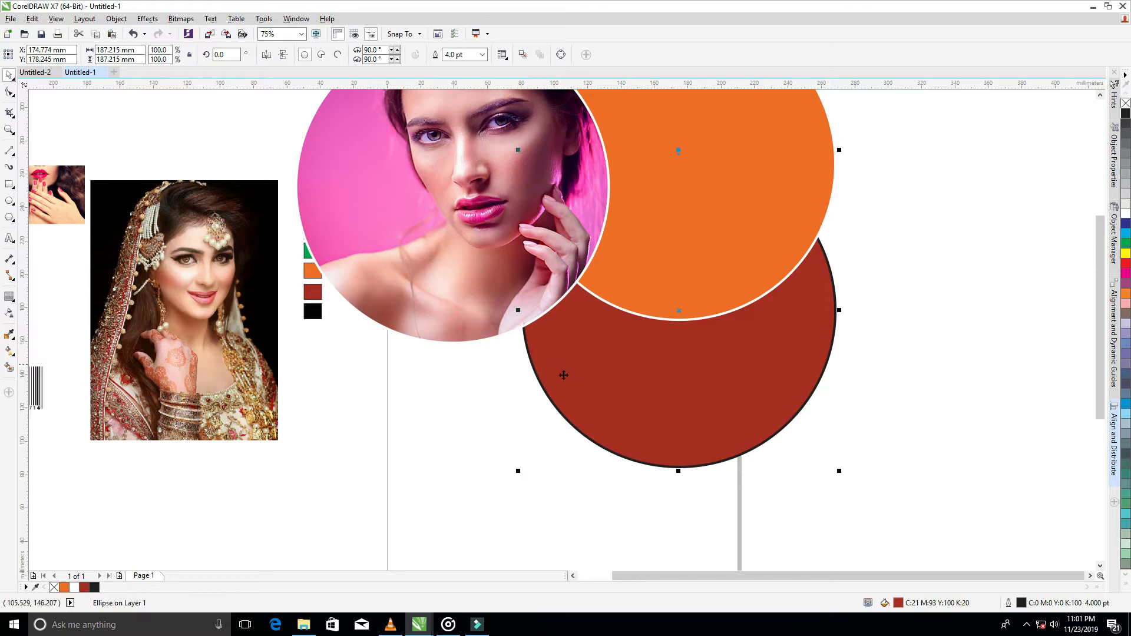
{"action": "left_click", "coordinate": [1053, 343]}
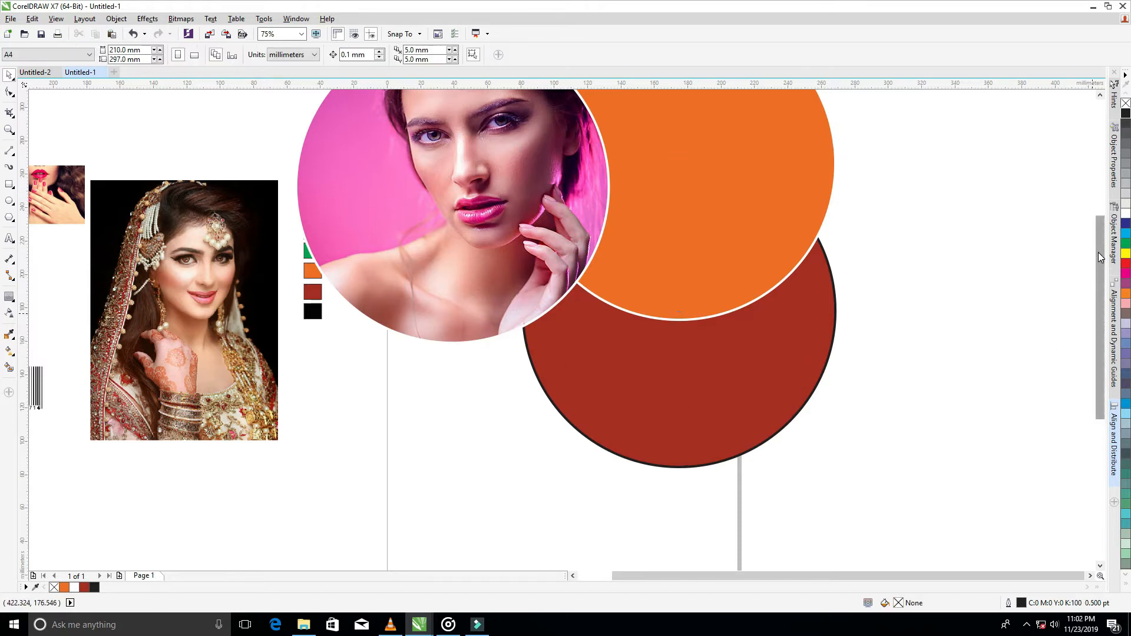
Add a page-sized rectangle of 210 × 297 mm that matches the page border.
{"action": "left_click_drag", "start_coordinate": [1107, 257], "coordinate": [1096, 236]}
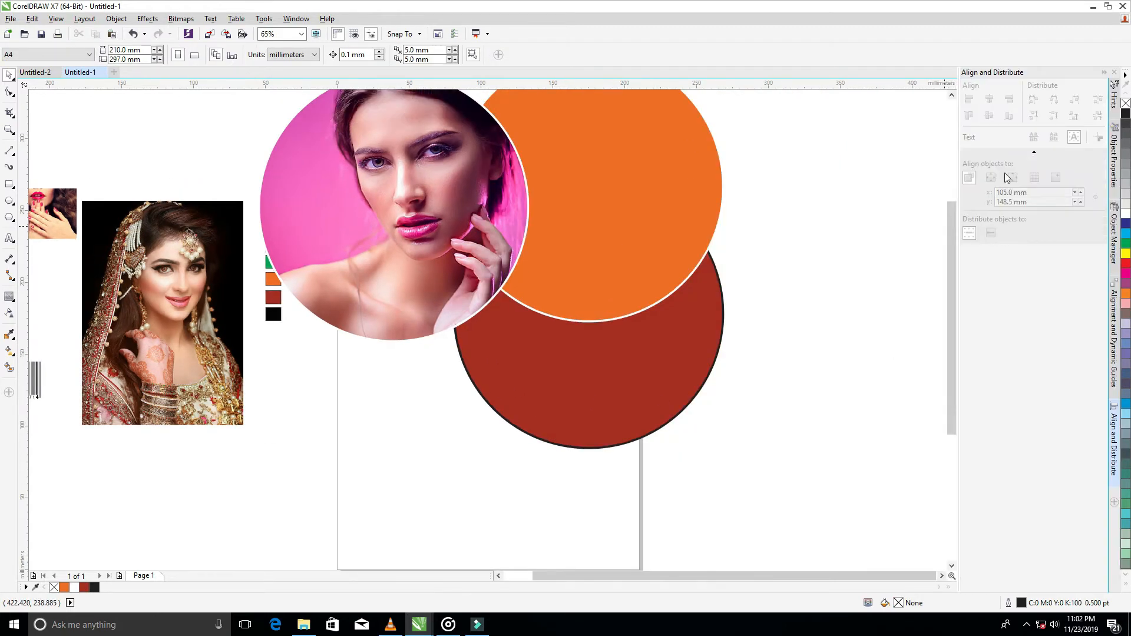
{"action": "left_click", "coordinate": [1104, 73]}
{"action": "left_click_drag", "start_coordinate": [1099, 227], "coordinate": [1090, 283]}
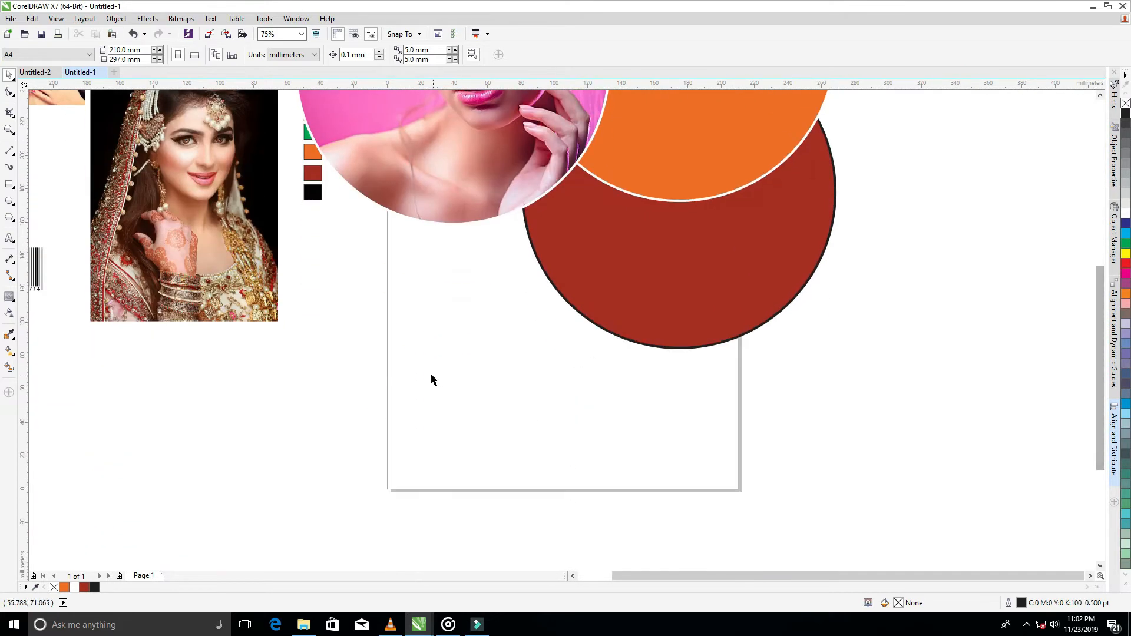
{"action": "double_click", "coordinate": [10, 187]}
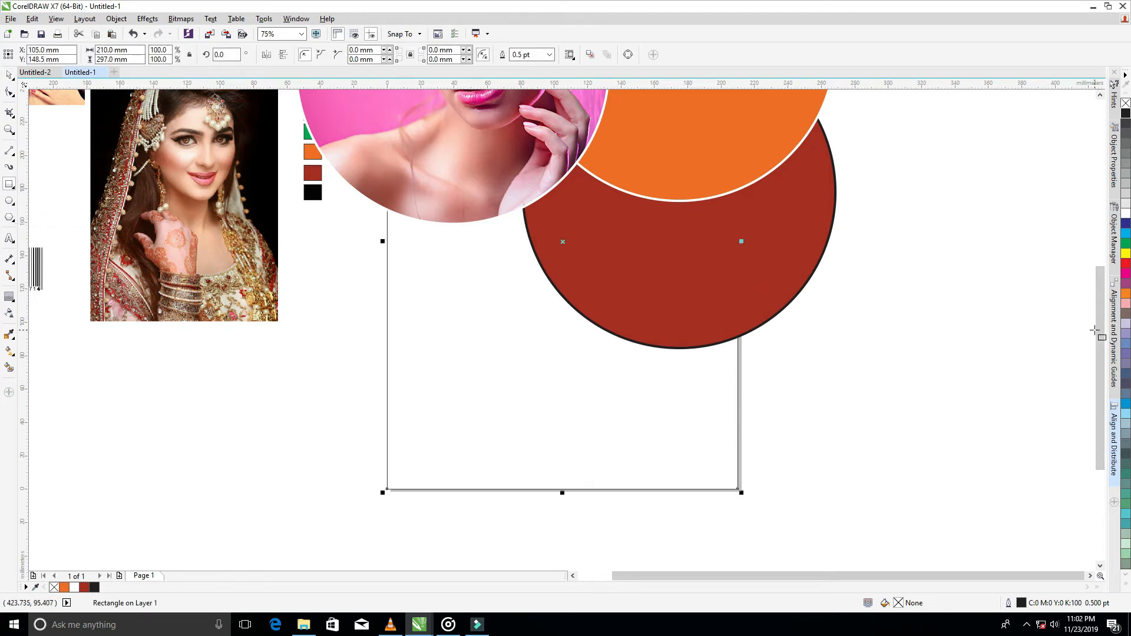
PowerClip the orange circle inside the page-sized rectangle.
{"action": "left_click_drag", "start_coordinate": [1095, 331], "coordinate": [1094, 255]}
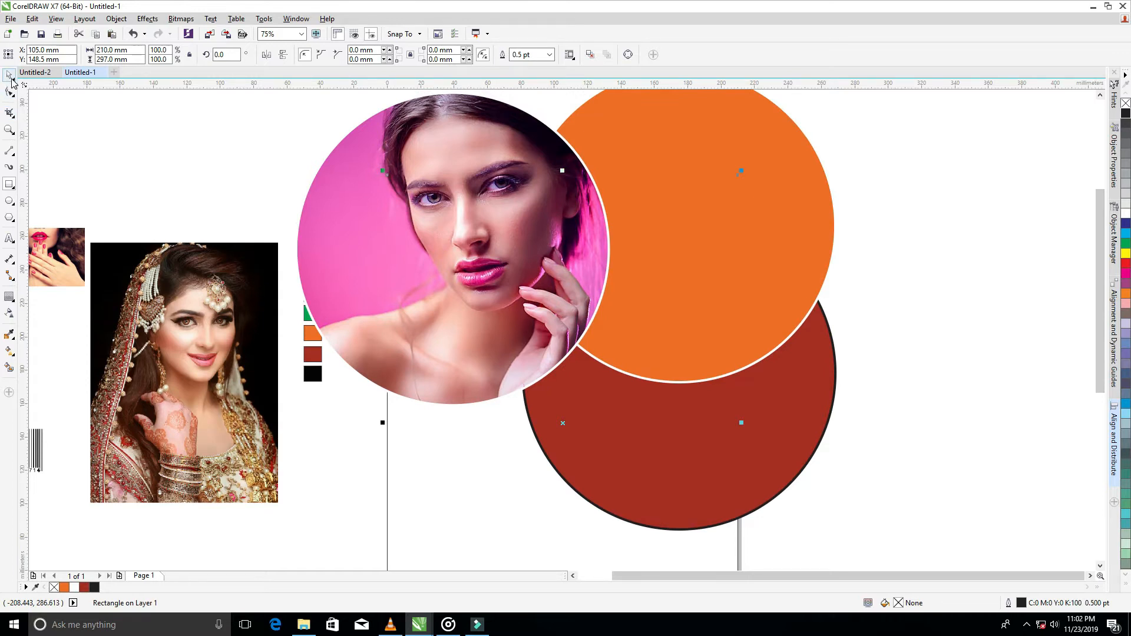
{"action": "left_click", "coordinate": [808, 230]}
{"action": "right_click", "coordinate": [808, 230]}
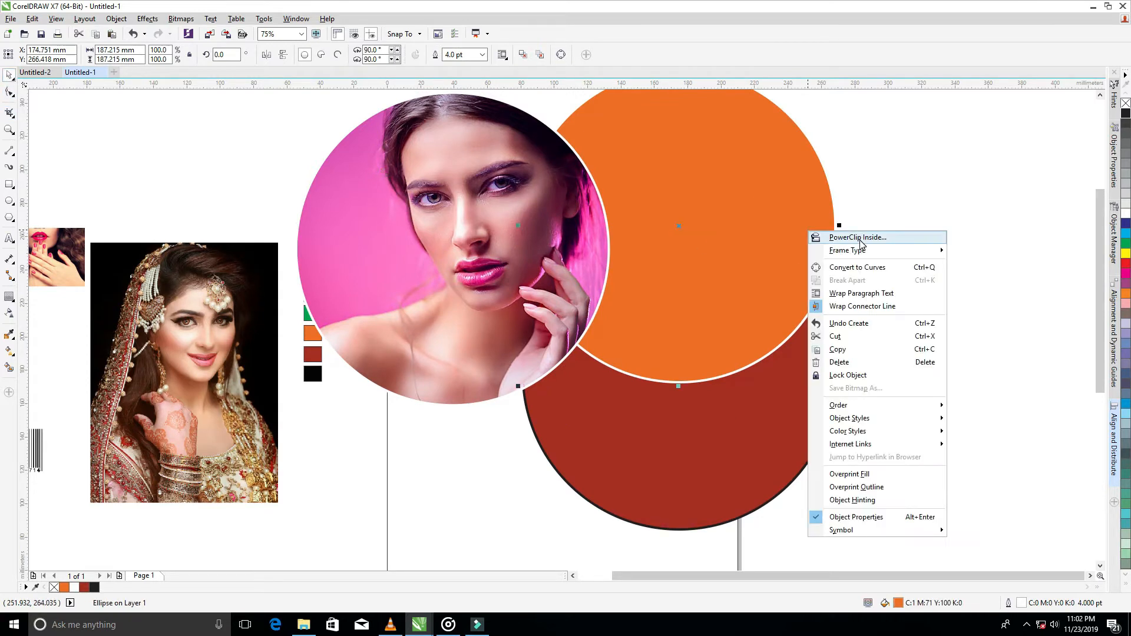
{"action": "left_click", "coordinate": [825, 235]}
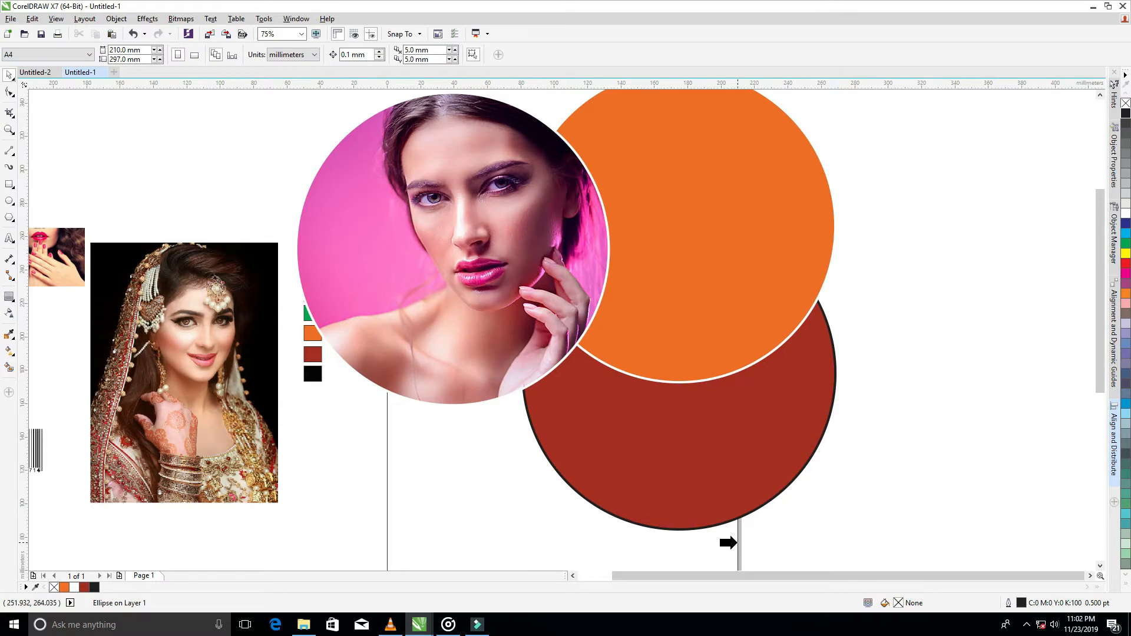
{"action": "left_click", "coordinate": [736, 542]}
Edit the PowerClip contents and move the orange circle up and right to about X 163, Y 292 mm, then finish editing.
{"action": "left_click_drag", "start_coordinate": [1099, 271], "coordinate": [1071, 336]}
{"action": "left_click", "coordinate": [533, 547]}
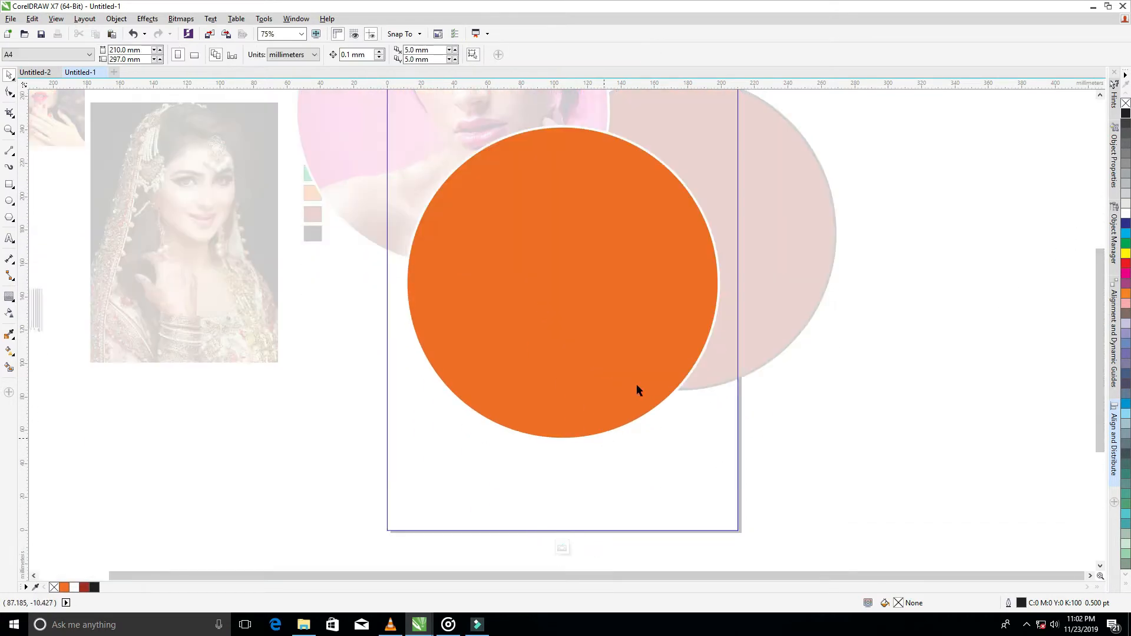
{"action": "left_click_drag", "start_coordinate": [1096, 271], "coordinate": [1097, 221]}
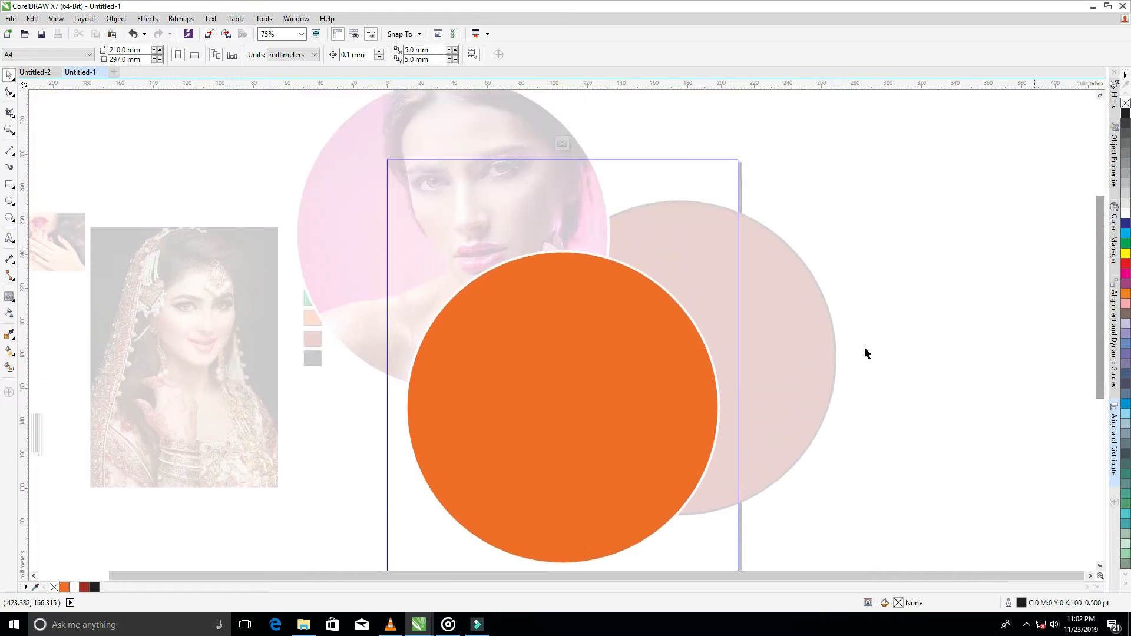
{"action": "left_click_drag", "start_coordinate": [638, 421], "coordinate": [704, 237]}
{"action": "left_click_drag", "start_coordinate": [702, 282], "coordinate": [730, 226]}
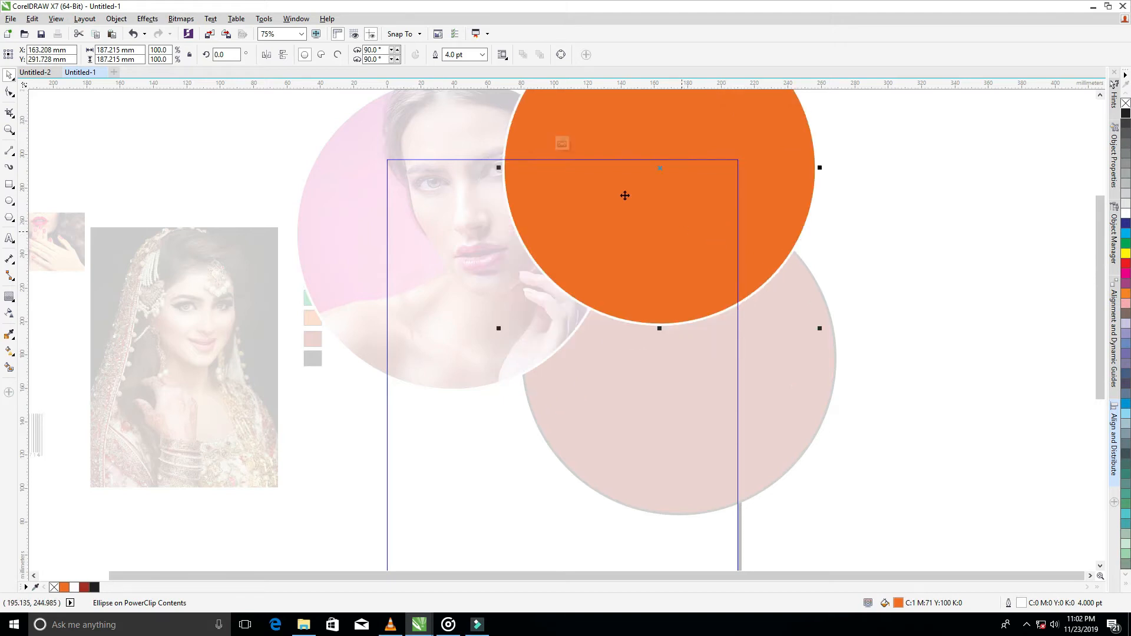
{"action": "left_click", "coordinate": [561, 144]}
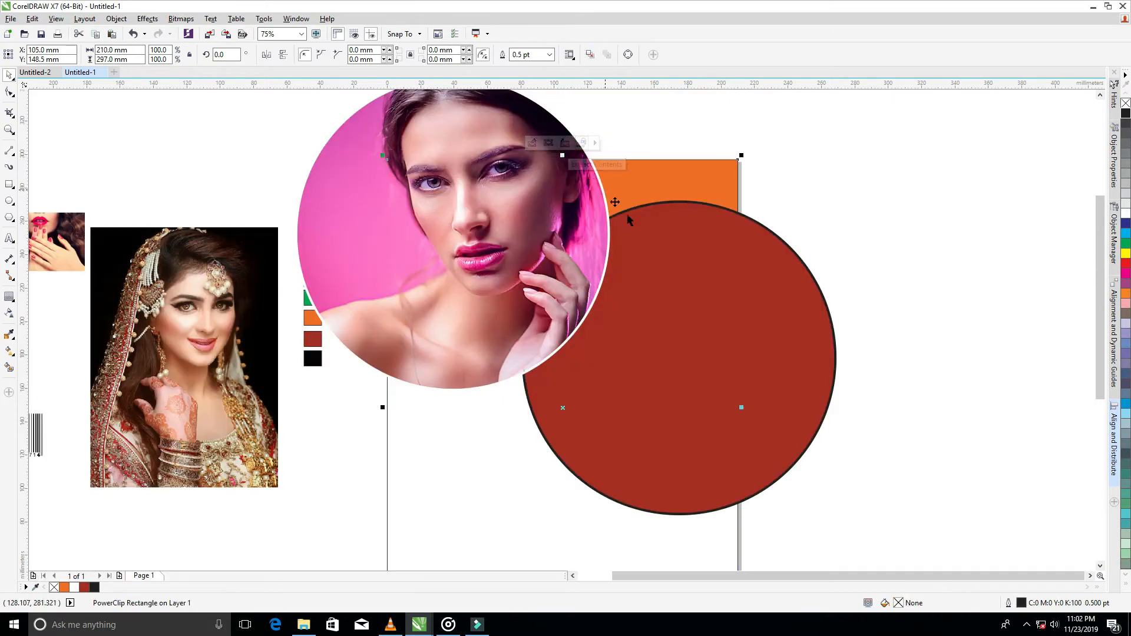
Send the dark red circle to the back of the layer, behind the clipped page rectangle.
{"action": "left_click", "coordinate": [773, 362]}
{"action": "left_click", "coordinate": [125, 20]}
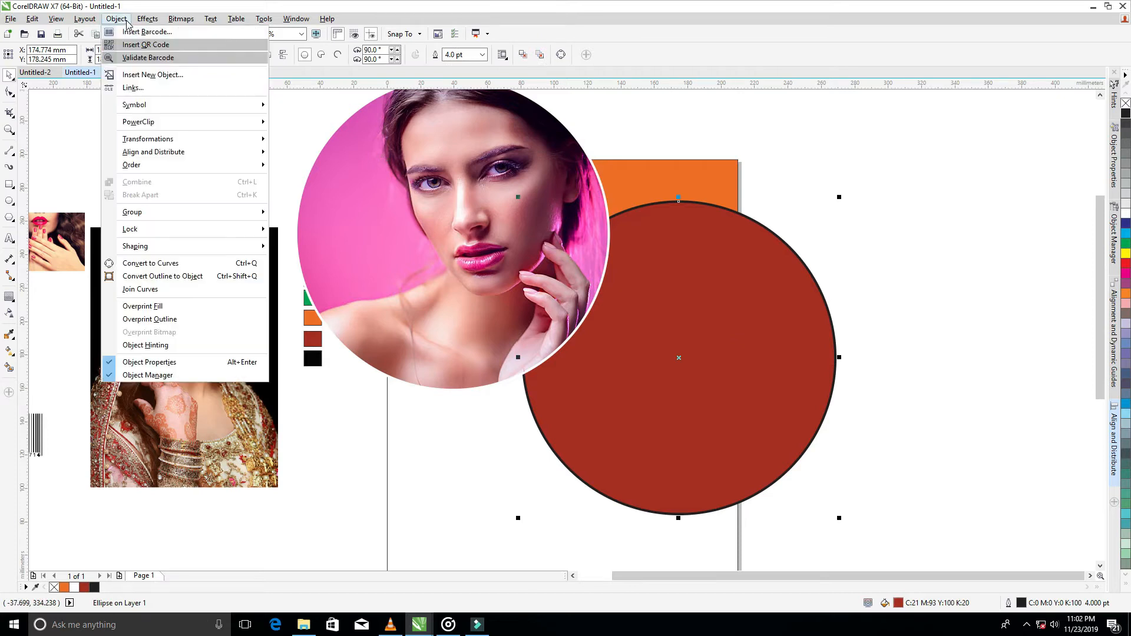
{"action": "mouse_move", "coordinate": [142, 165]}
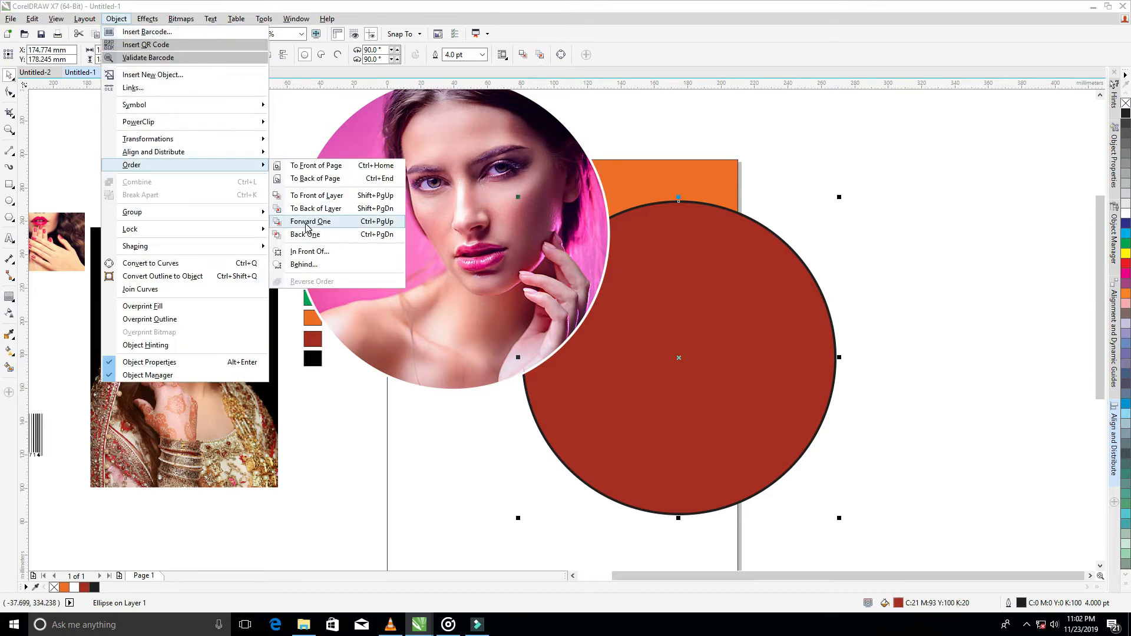
{"action": "left_click", "coordinate": [318, 213]}
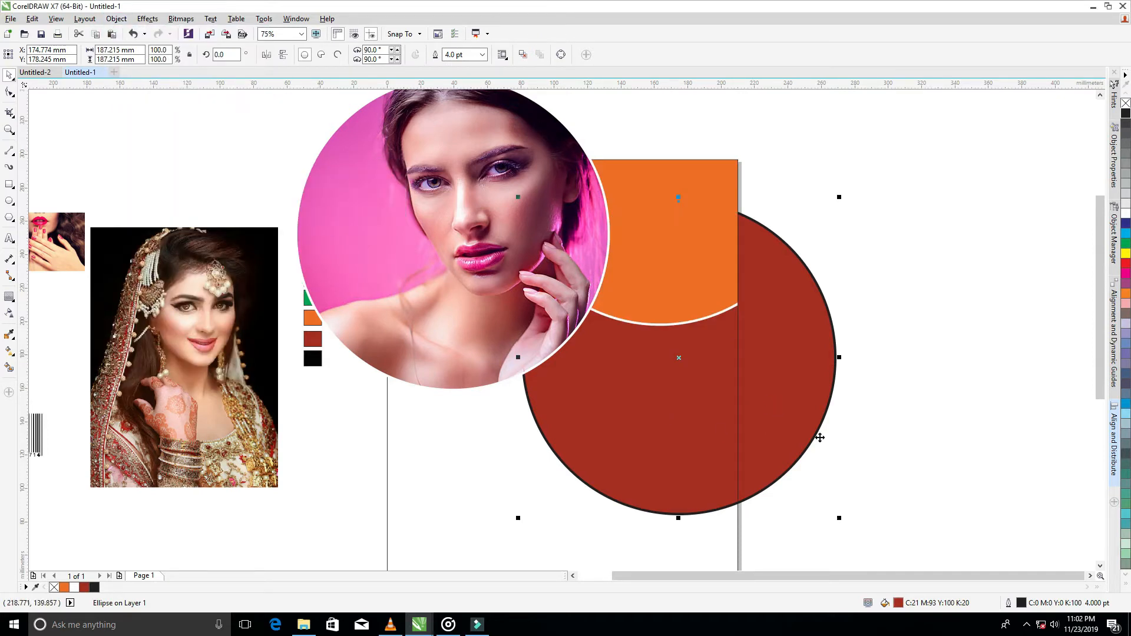
{"action": "left_click", "coordinate": [940, 372]}
Reposition the clipped orange circle inside the page rectangle to about X 166, Y 269 mm and finish editing the contents.
{"action": "left_click", "coordinate": [664, 324]}
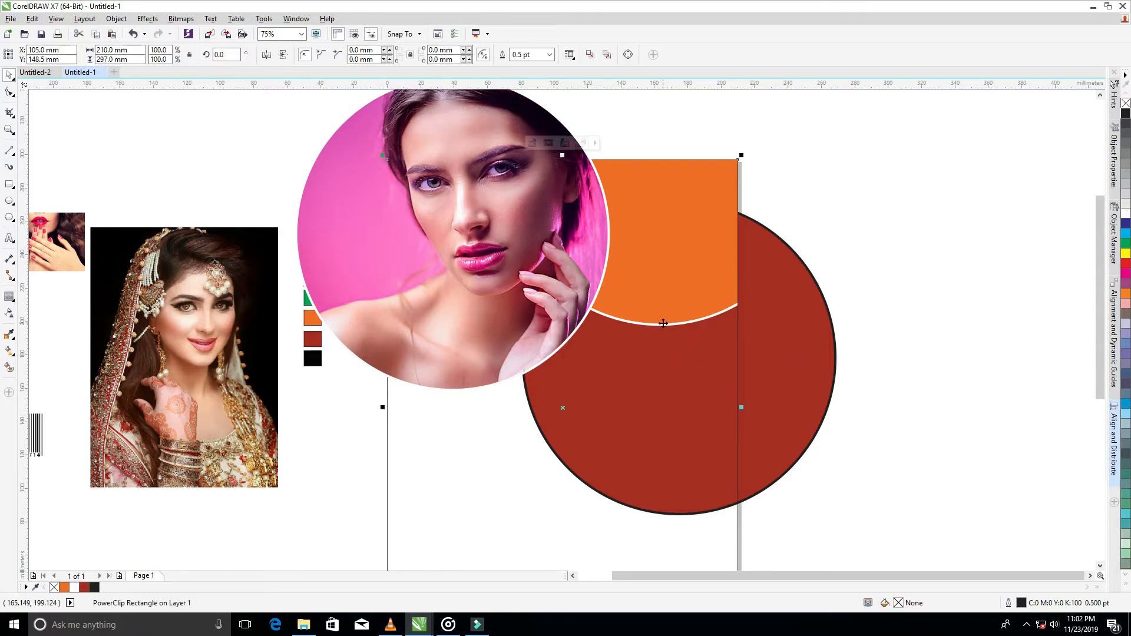
{"action": "left_click", "coordinate": [534, 144]}
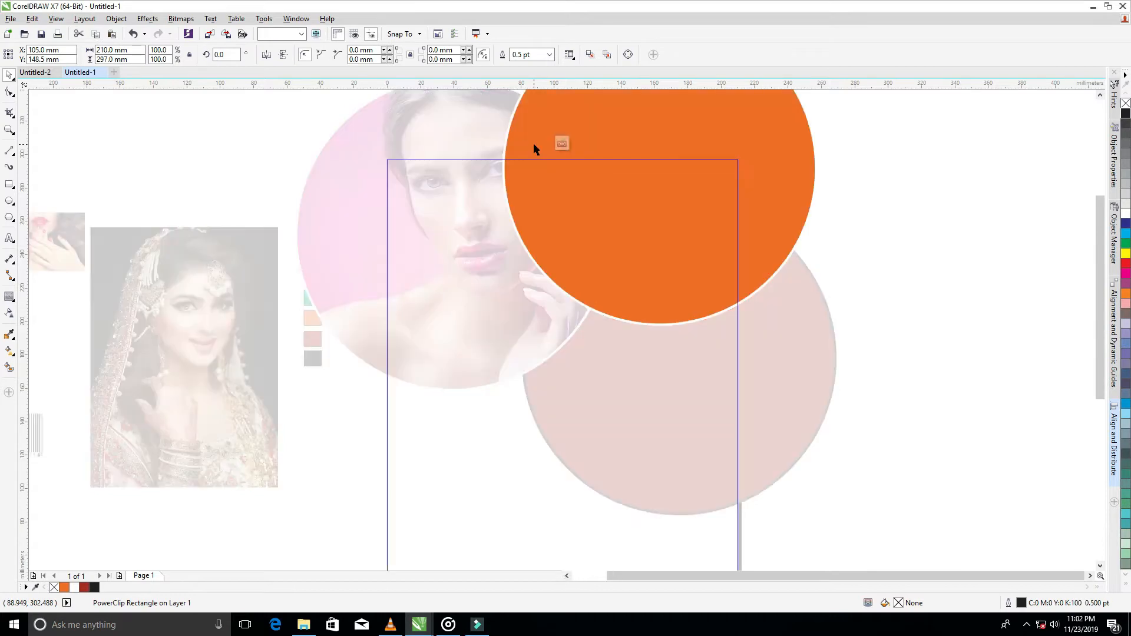
{"action": "left_click_drag", "start_coordinate": [620, 252], "coordinate": [622, 282]}
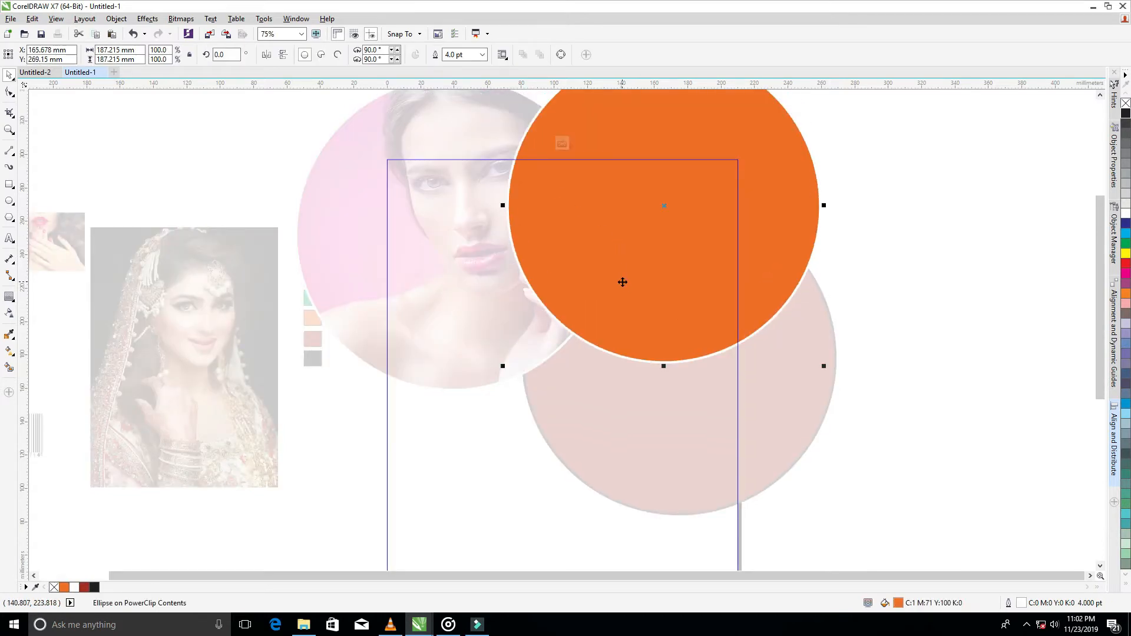
{"action": "left_click", "coordinate": [562, 144]}
{"action": "left_click", "coordinate": [891, 325]}
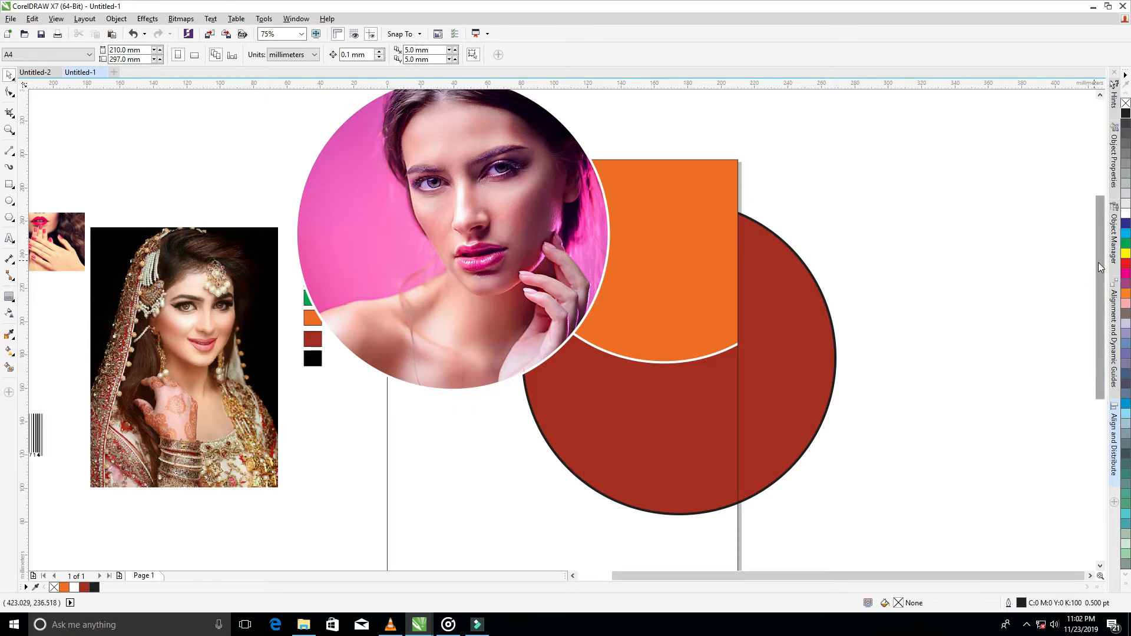
PowerClip the photo-filled circle inside the page-sized rectangle.
{"action": "mouse_move", "coordinate": [1100, 268]}
{"action": "left_mouse_down"}
{"action": "mouse_move", "coordinate": [1106, 356]}
{"action": "mouse_move", "coordinate": [1094, 263]}
{"action": "left_mouse_up"}
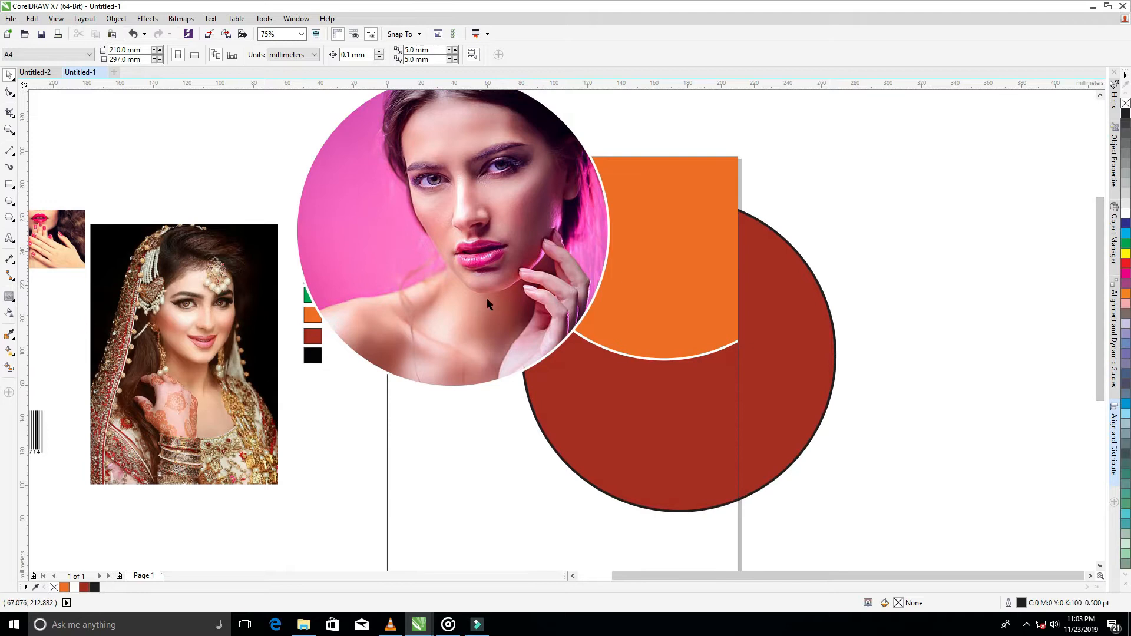
{"action": "left_click", "coordinate": [470, 295]}
{"action": "right_click", "coordinate": [336, 151]}
{"action": "left_click", "coordinate": [368, 158]}
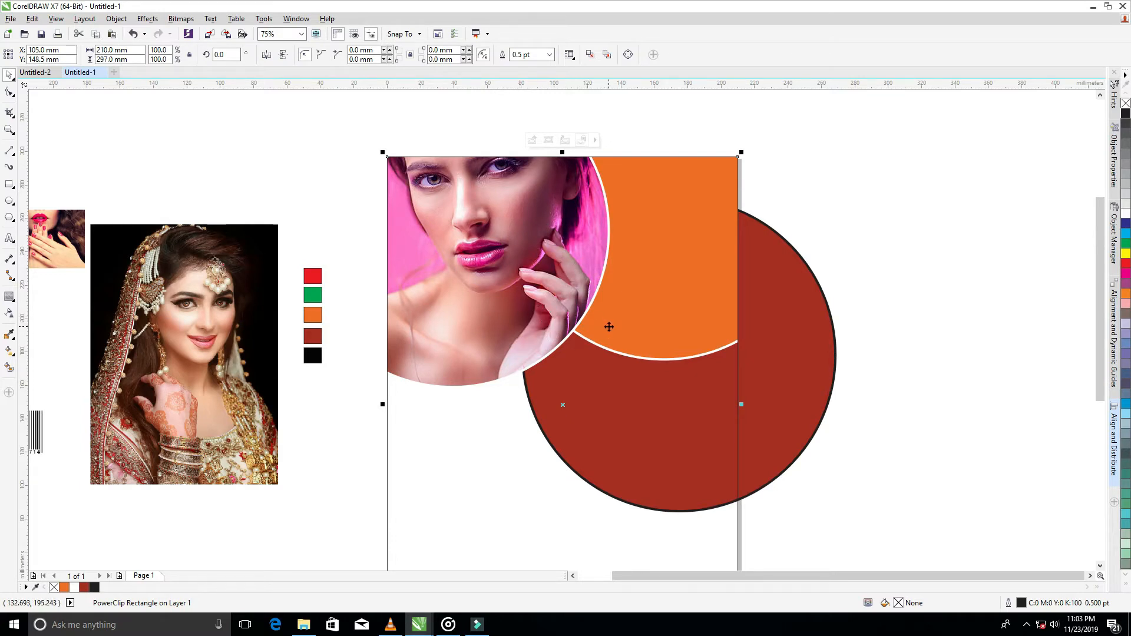
{"action": "key", "text": "Escape"}
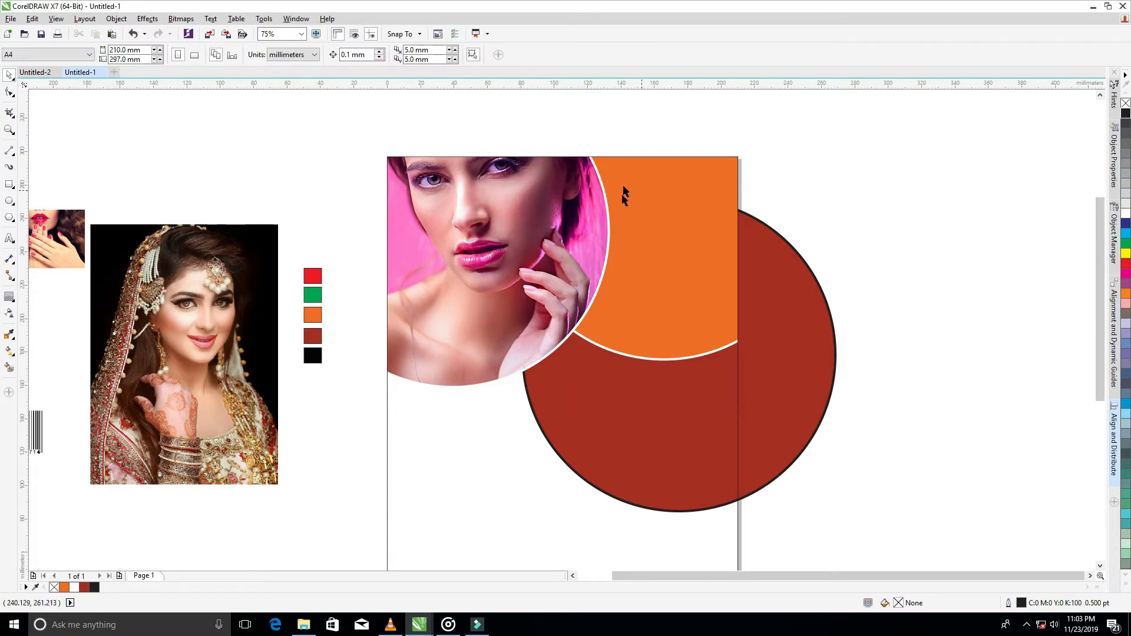
Try moving the orange circle within the PowerClip contents further right to about X 213 mm.
{"action": "left_click", "coordinate": [721, 161]}
{"action": "left_click", "coordinate": [532, 137]}
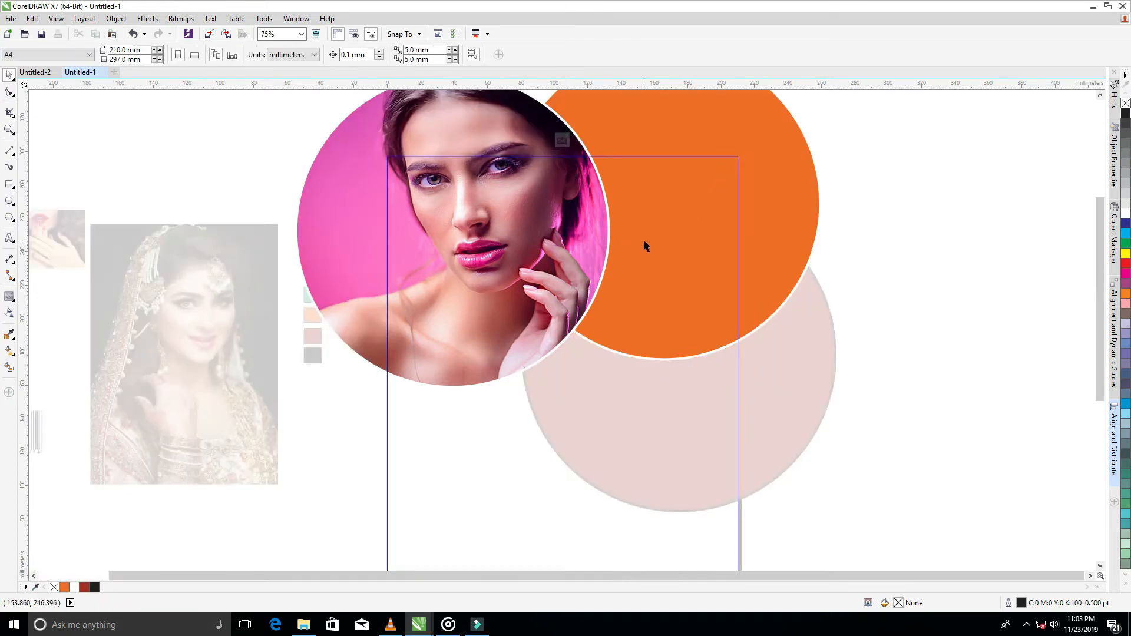
{"action": "left_click_drag", "start_coordinate": [644, 240], "coordinate": [675, 243]}
{"action": "left_click_drag", "start_coordinate": [706, 241], "coordinate": [723, 241]}
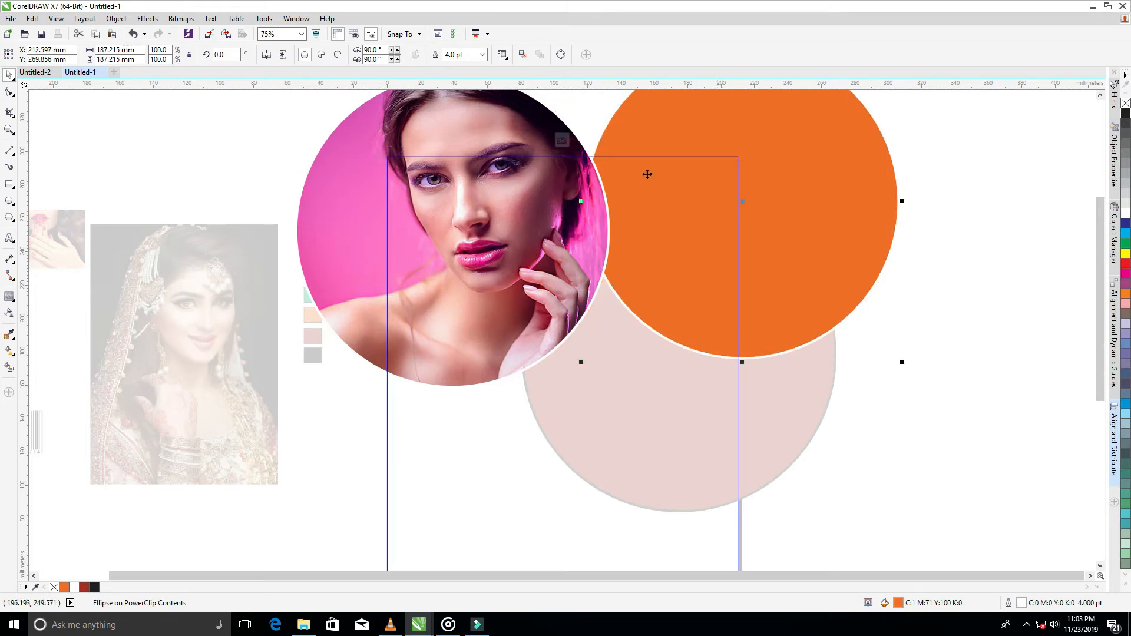
{"action": "left_click", "coordinate": [562, 139]}
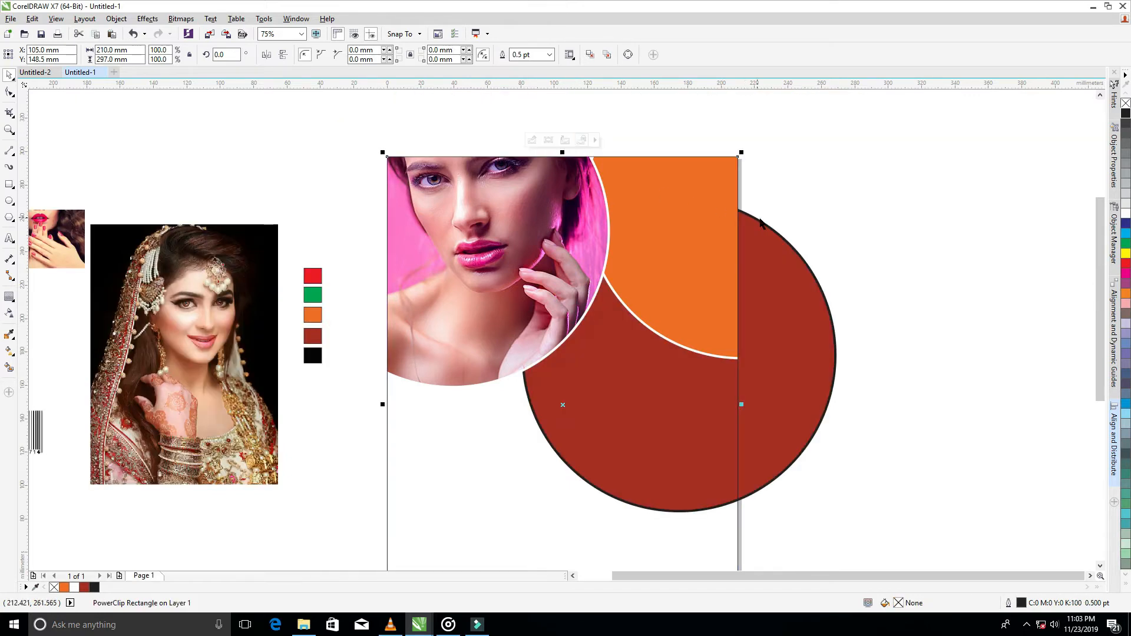
Undo the last move of the orange circle and finish editing the PowerClip contents.
{"action": "key", "text": "ctrl+z"}
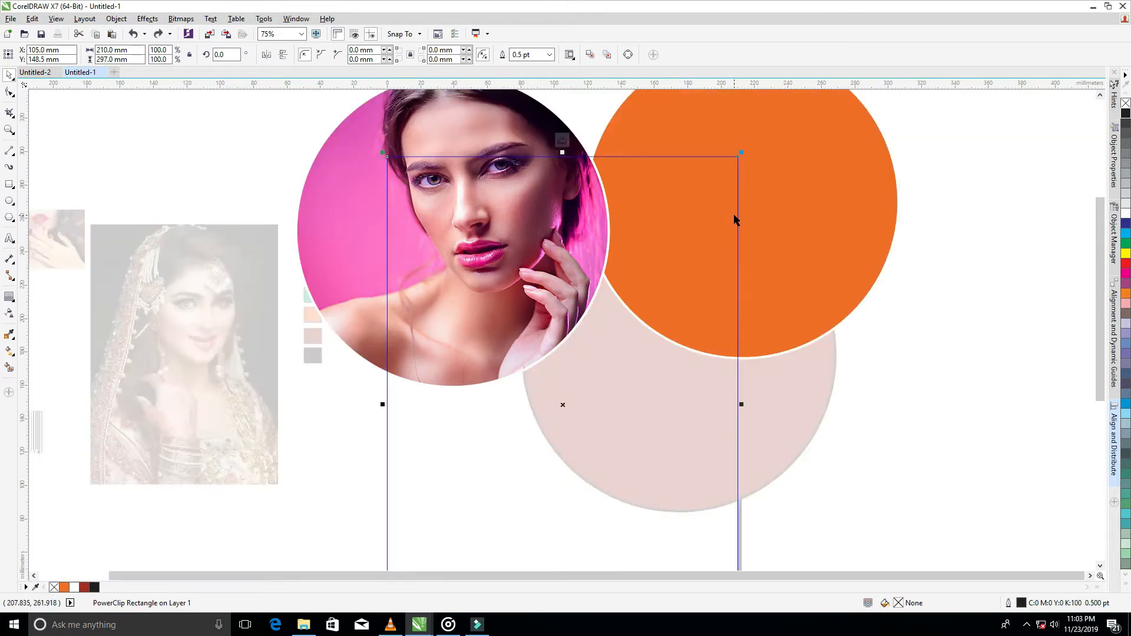
{"action": "left_click", "coordinate": [734, 220]}
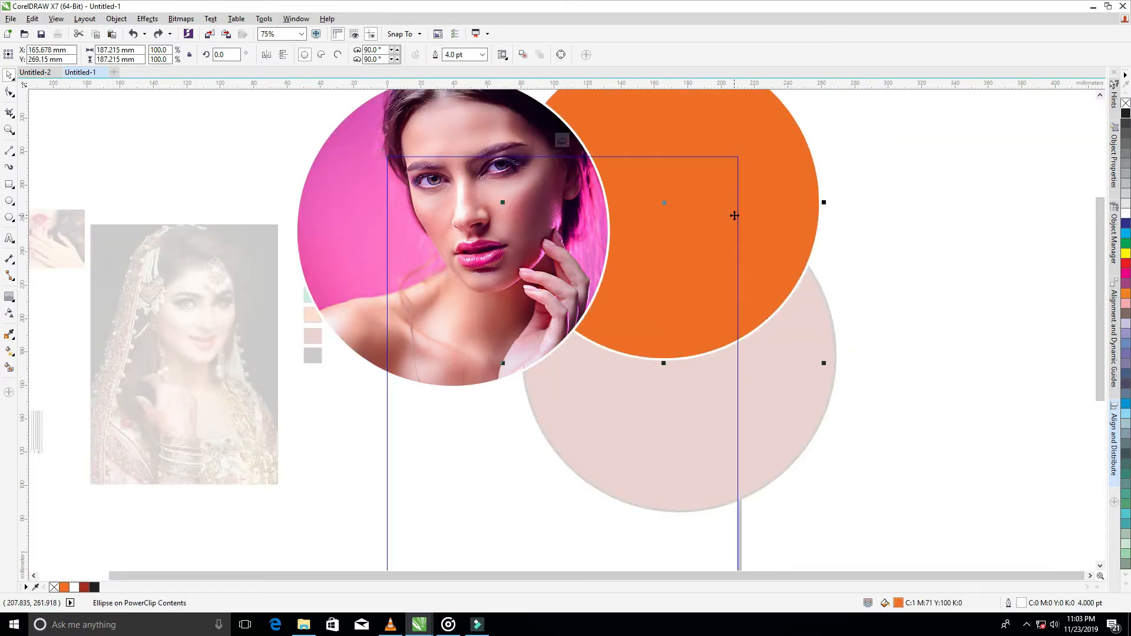
{"action": "left_click", "coordinate": [562, 139]}
{"action": "left_click", "coordinate": [816, 228]}
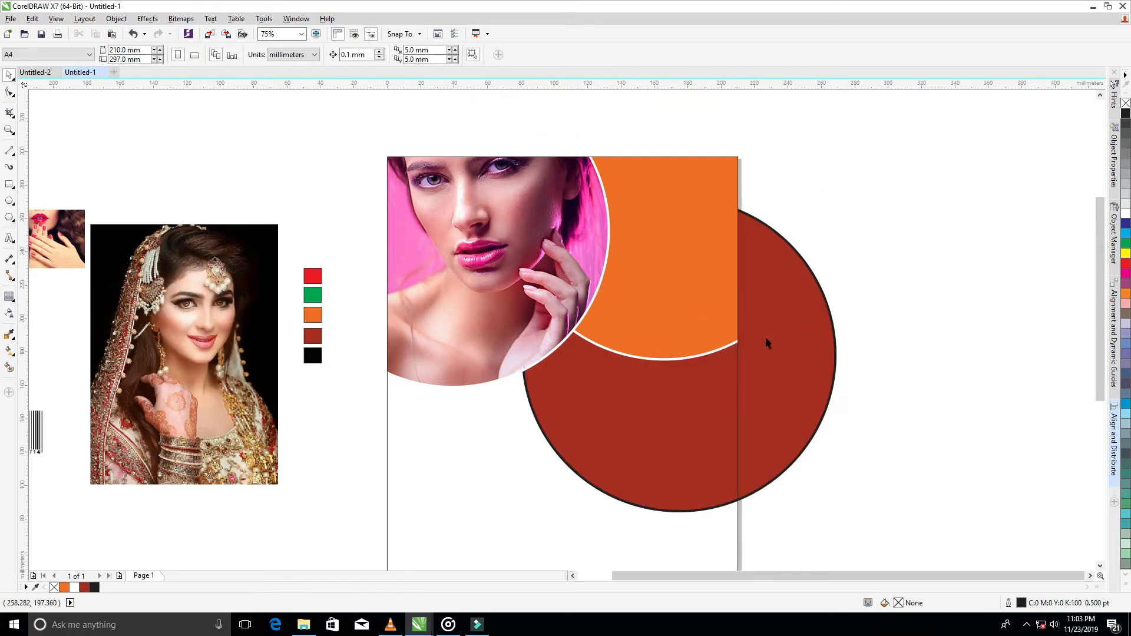
PowerClip the dark red circle inside the page-sized rectangle.
{"action": "right_click", "coordinate": [820, 295]}
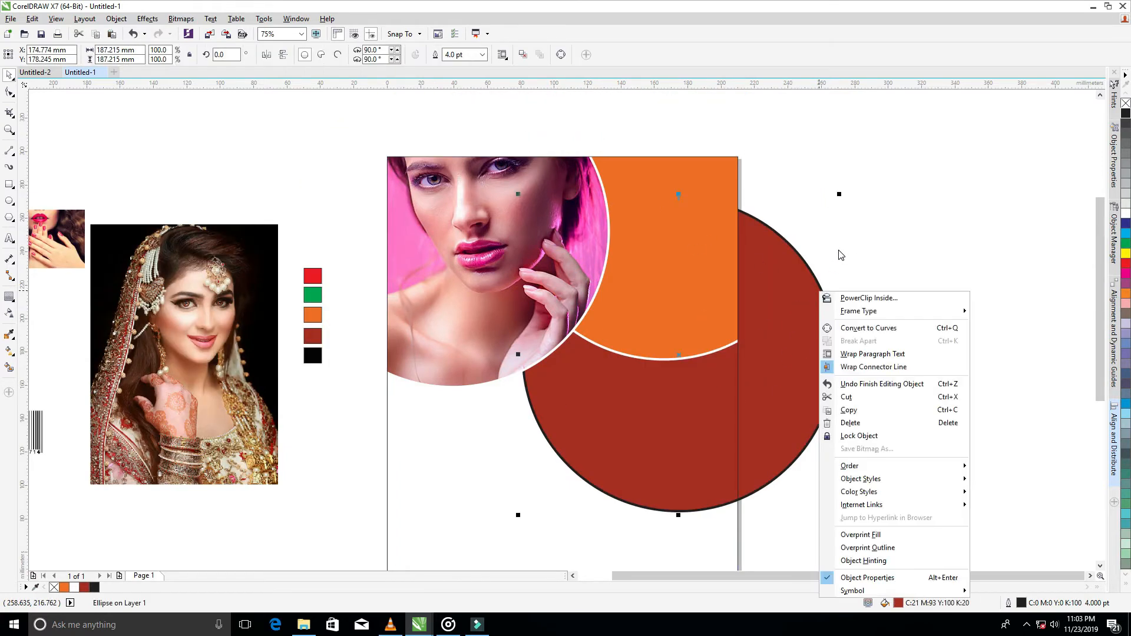
{"action": "left_click", "coordinate": [849, 298]}
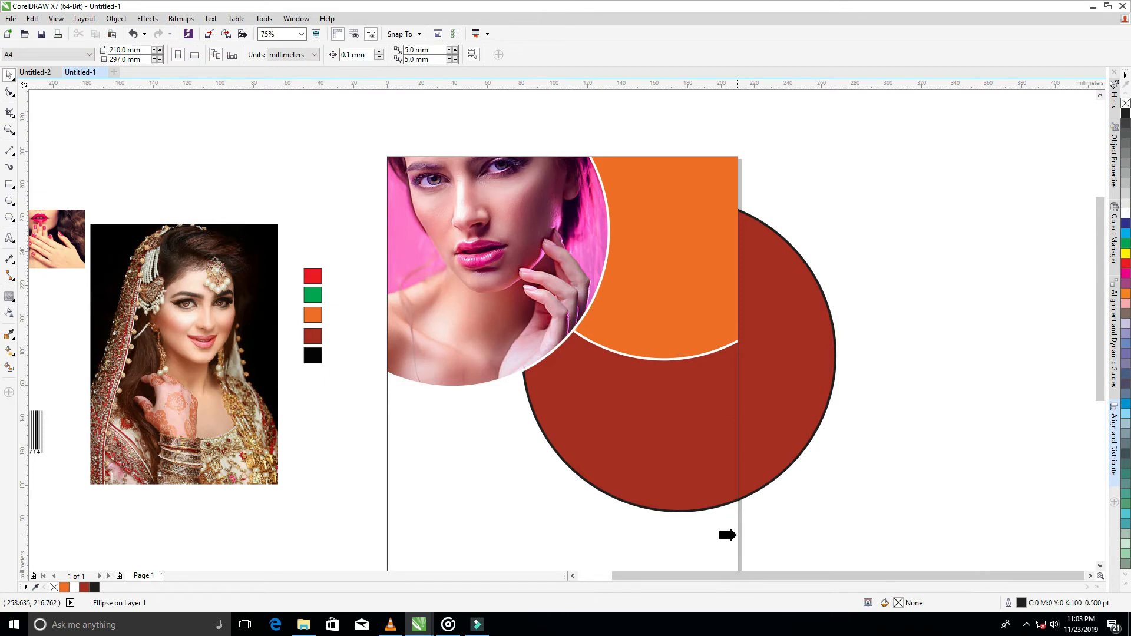
{"action": "left_click", "coordinate": [736, 535]}
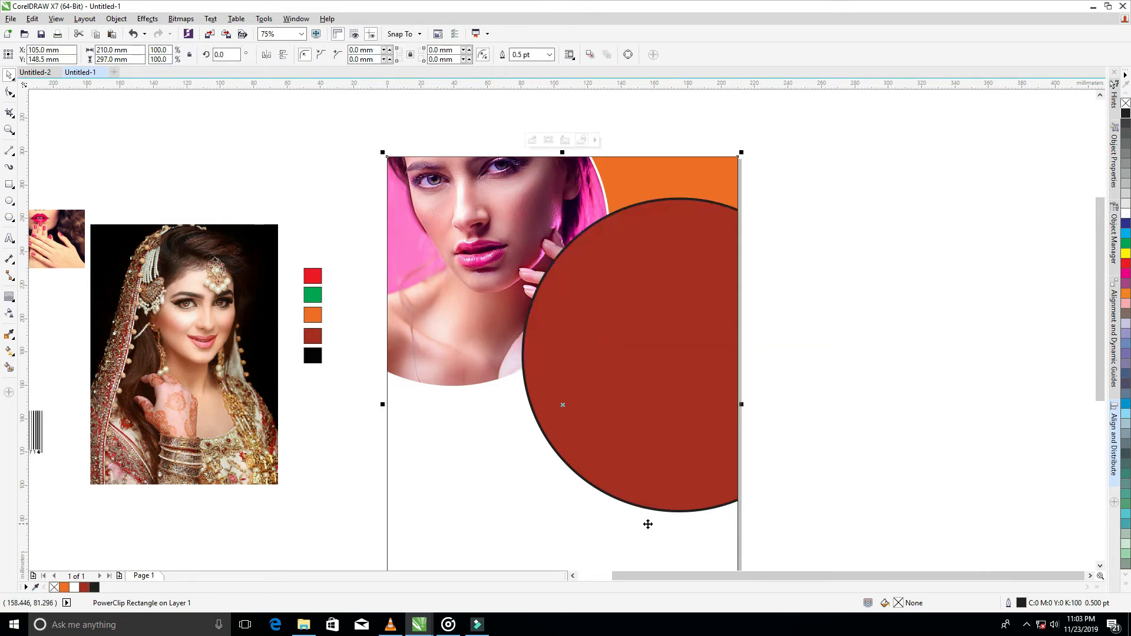
Edit the PowerClip contents to send the dark red circle behind the orange and photo circles, and finish editing.
{"action": "left_click", "coordinate": [532, 140]}
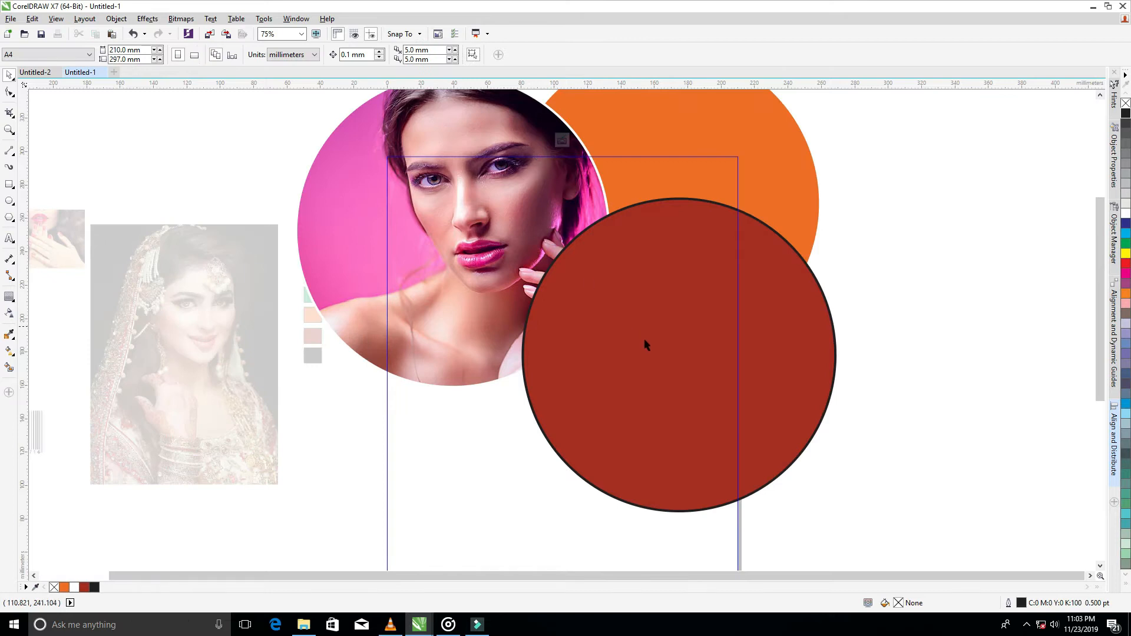
{"action": "left_click", "coordinate": [811, 406]}
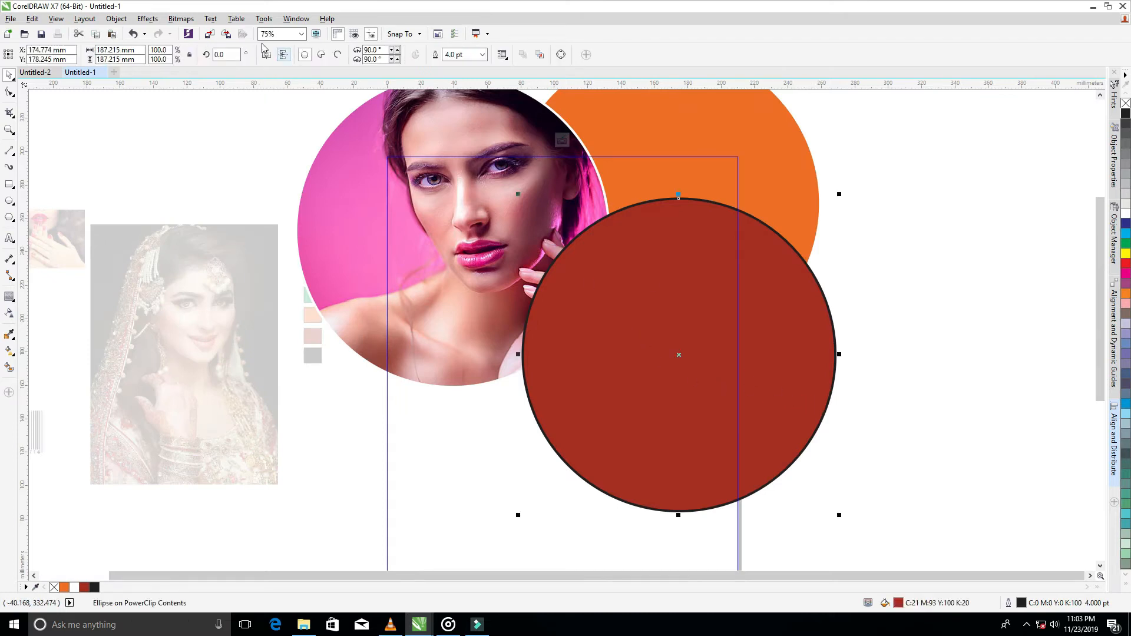
{"action": "left_click", "coordinate": [114, 19]}
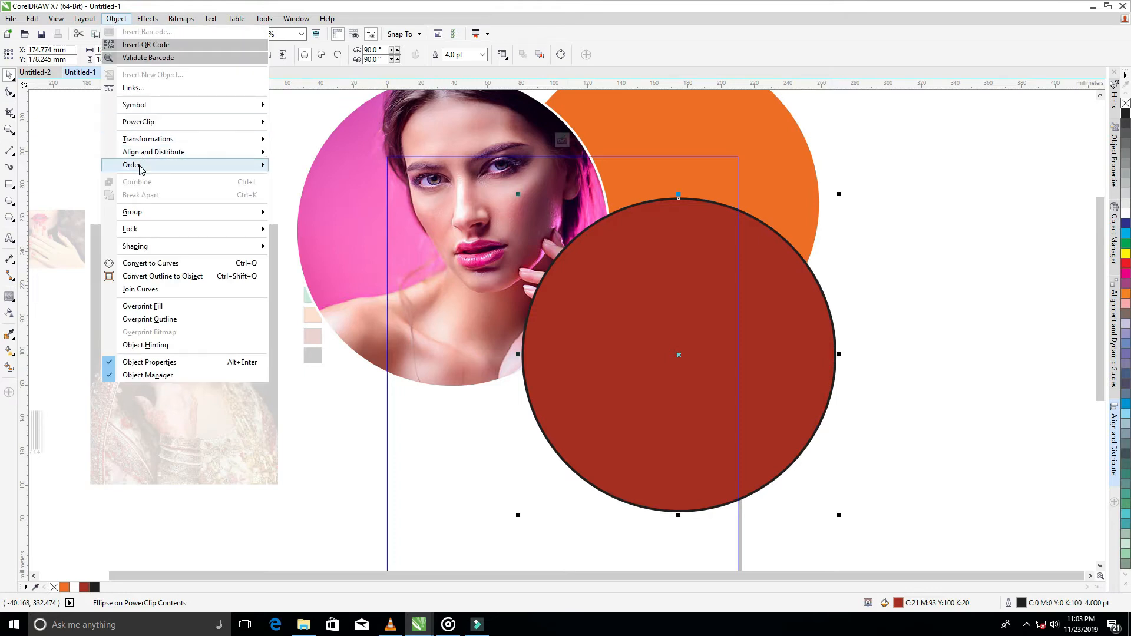
{"action": "mouse_move", "coordinate": [141, 166]}
{"action": "left_click", "coordinate": [325, 209]}
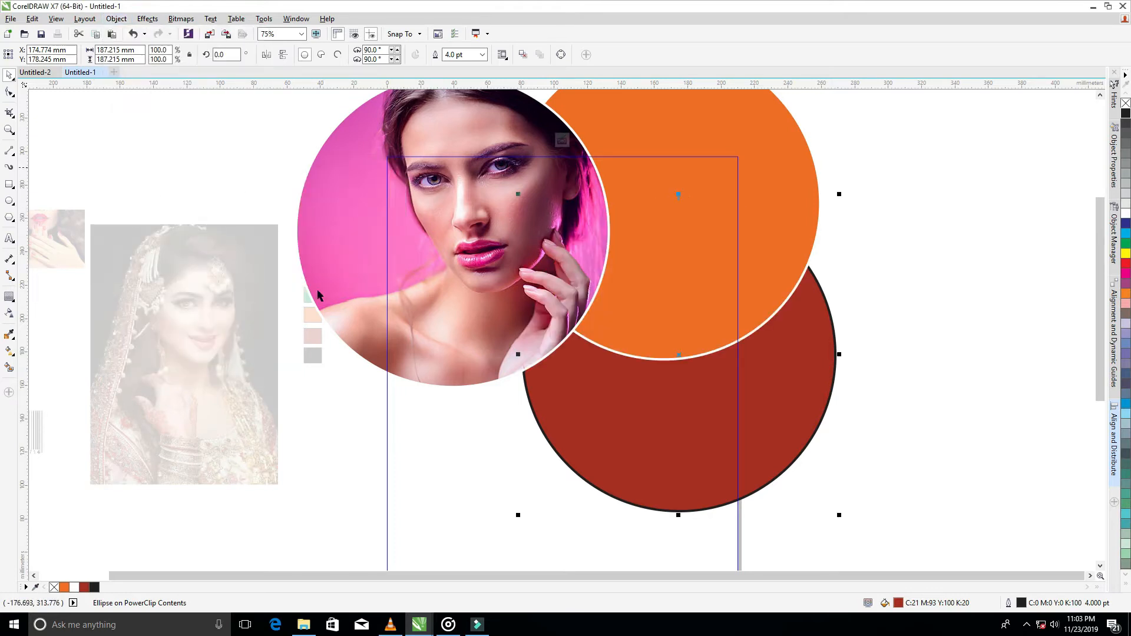
{"action": "left_click", "coordinate": [562, 140]}
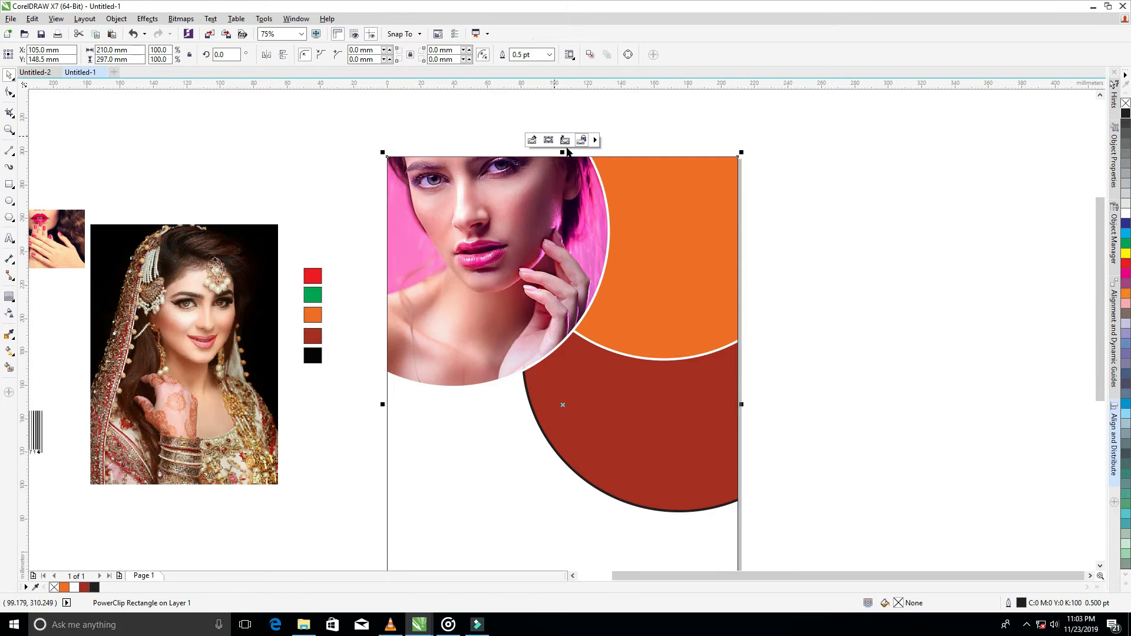
{"action": "left_click", "coordinate": [861, 373]}
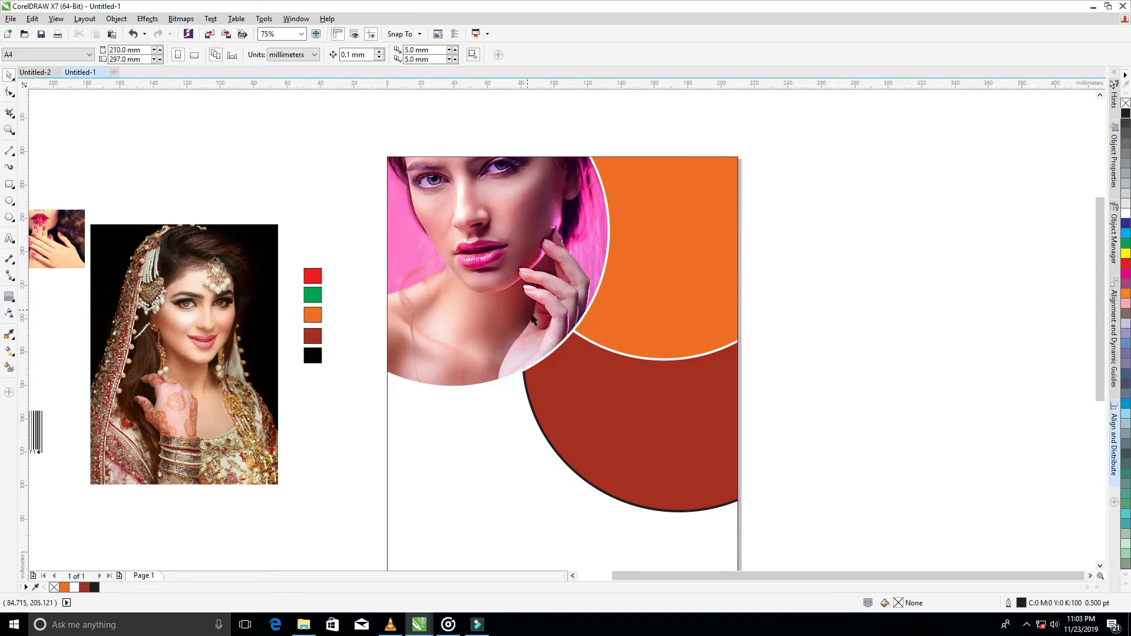
Draw a rectangle 210 mm wide and about 55.5 mm high across the bottom of the page.
{"action": "left_click_drag", "start_coordinate": [1097, 247], "coordinate": [1100, 328]}
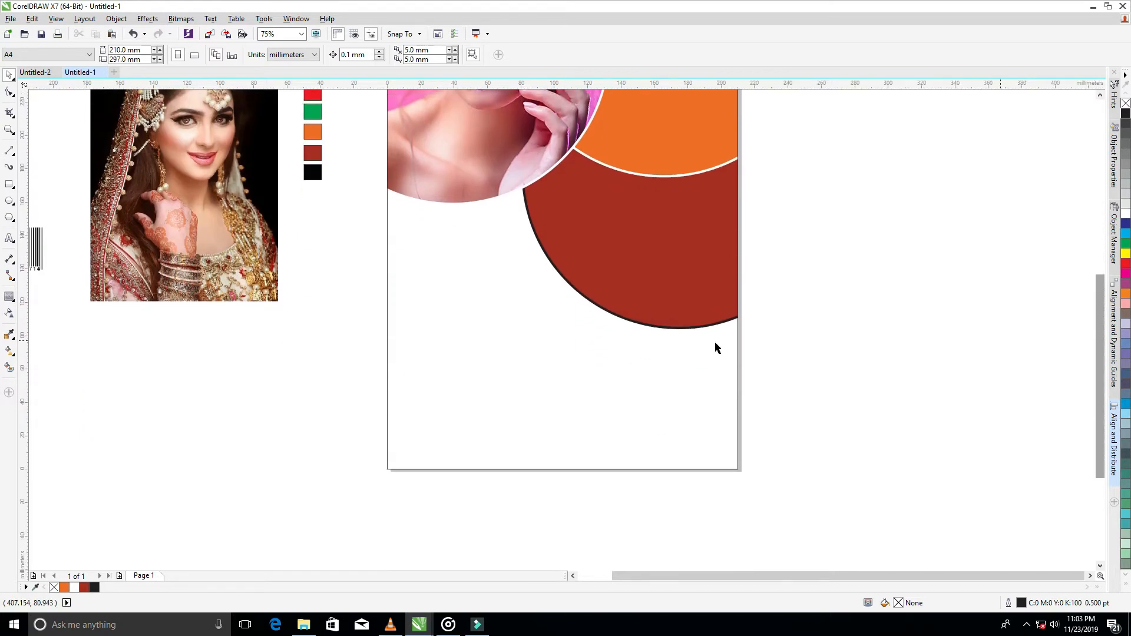
{"action": "left_click", "coordinate": [10, 184]}
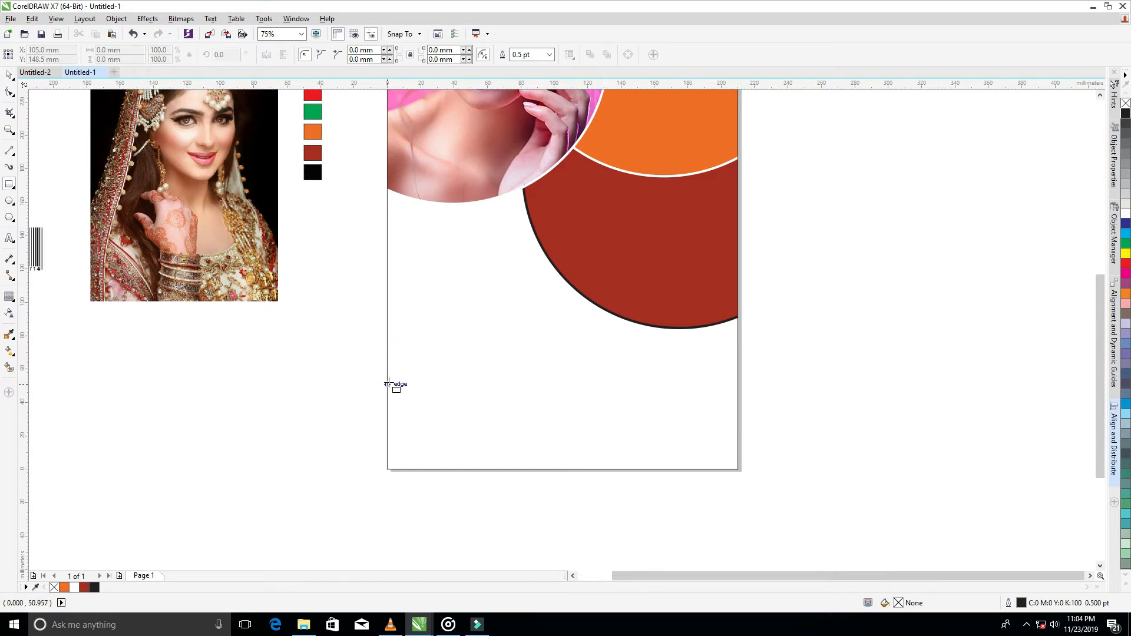
{"action": "left_click_drag", "start_coordinate": [387, 375], "coordinate": [737, 469]}
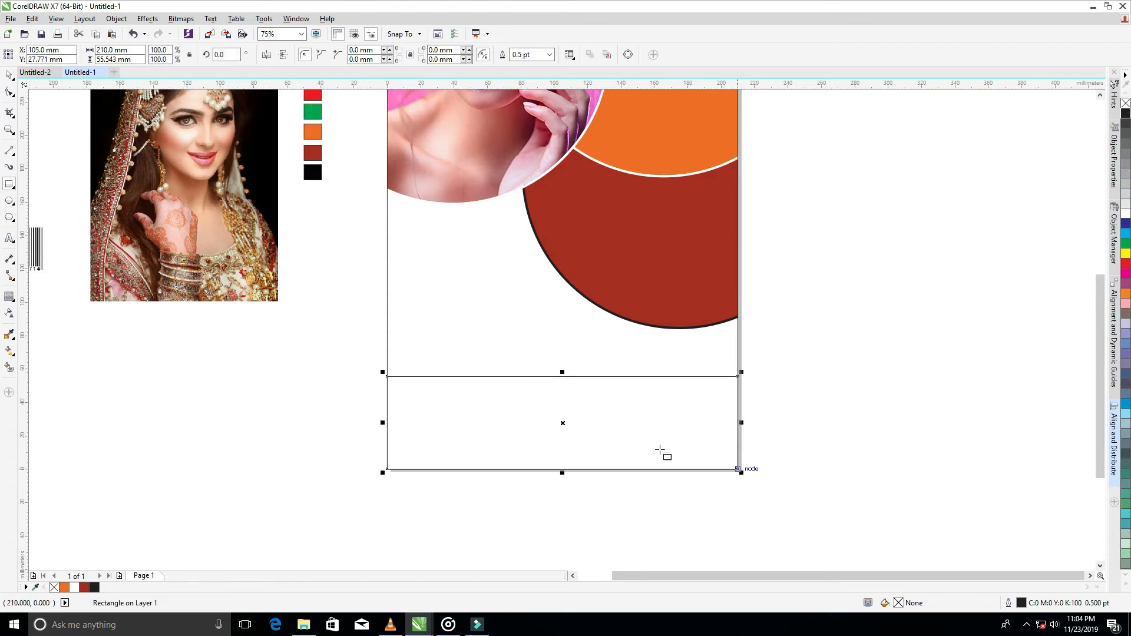
Convert the rectangle along the page bottom to curves and turn its top edge into a curved segment.
{"action": "left_click", "coordinate": [11, 94]}
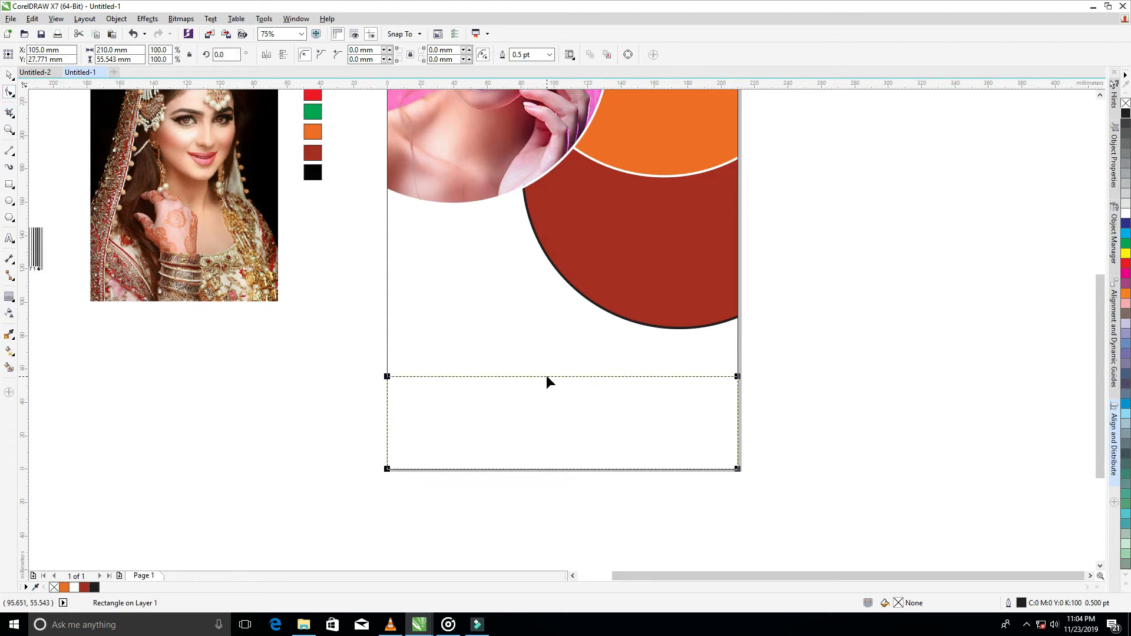
{"action": "right_click", "coordinate": [547, 382]}
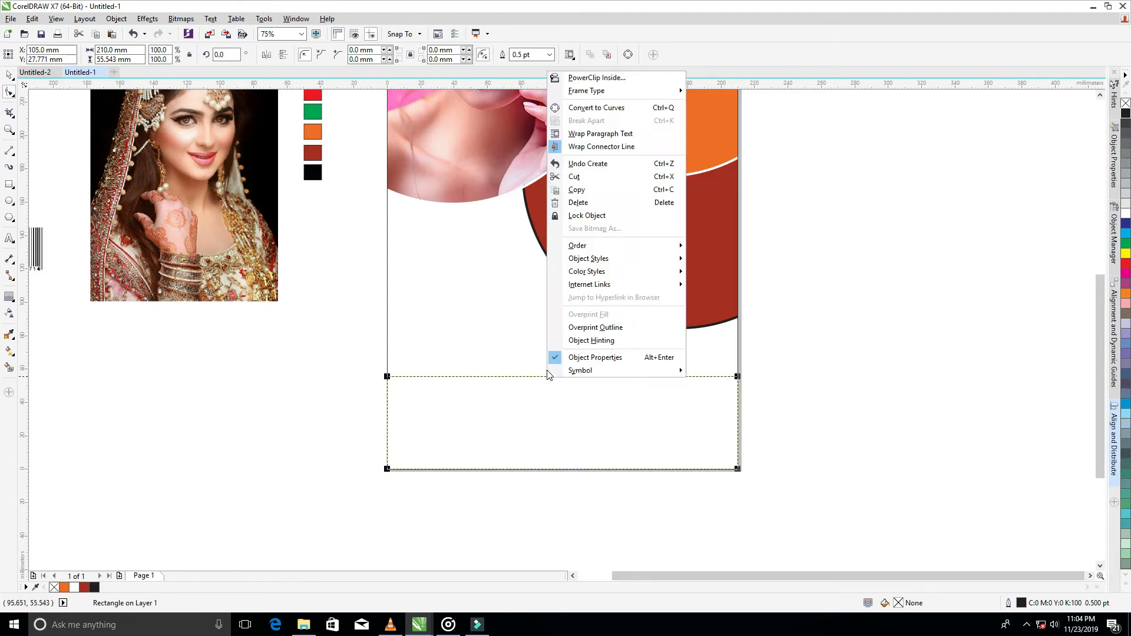
{"action": "left_click", "coordinate": [593, 110]}
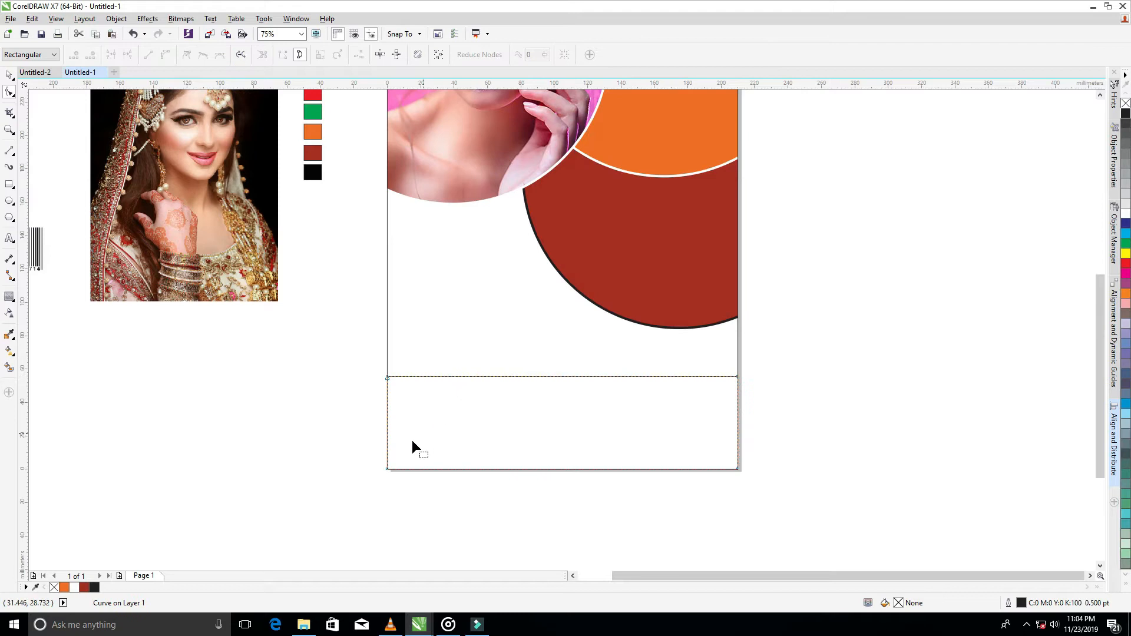
{"action": "right_click", "coordinate": [437, 382]}
{"action": "left_click", "coordinate": [471, 429]}
Raise the shape's upper-left node and bend its top edge into a gentle S-shaped wave.
{"action": "left_click_drag", "start_coordinate": [387, 378], "coordinate": [393, 309]}
{"action": "left_click_drag", "start_coordinate": [502, 309], "coordinate": [485, 411]}
{"action": "left_click", "coordinate": [624, 379]}
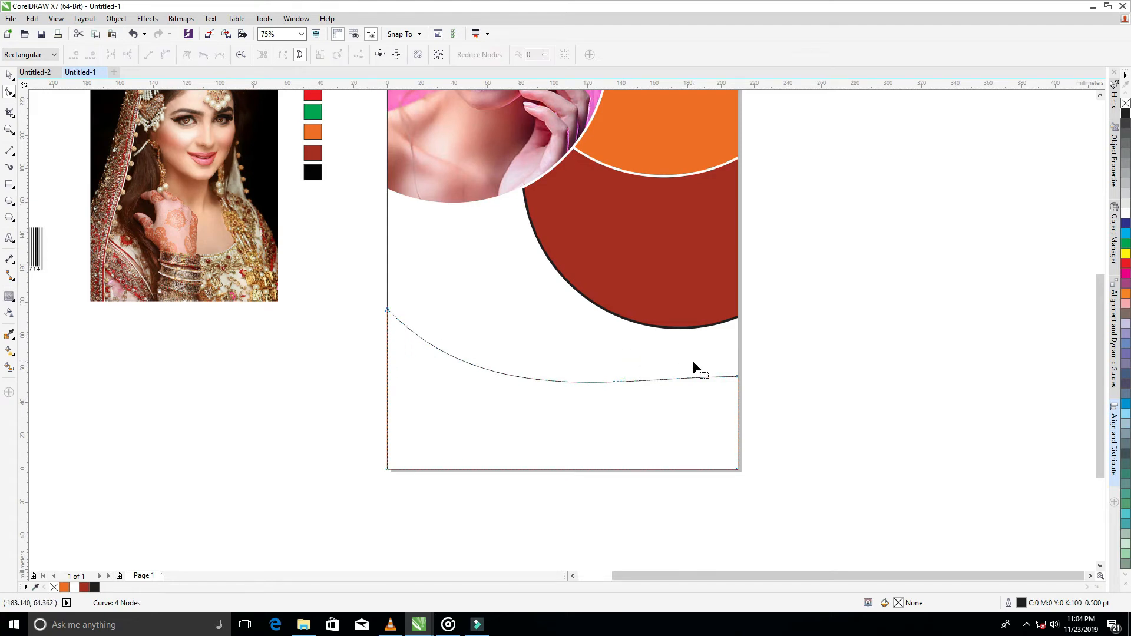
{"action": "left_click", "coordinate": [736, 379]}
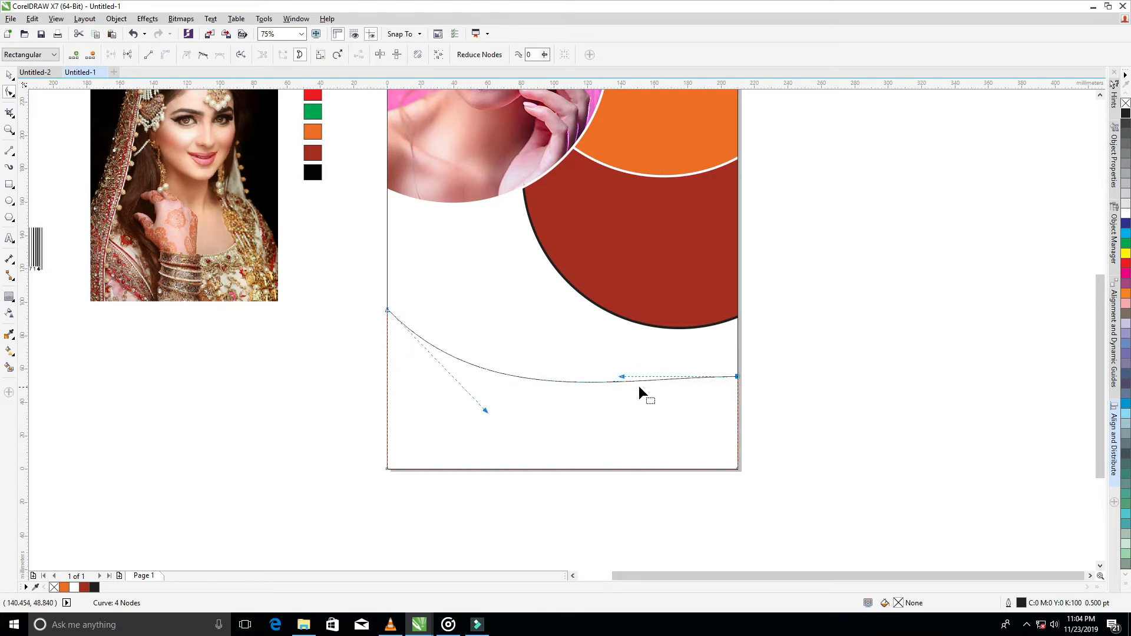
{"action": "left_click_drag", "start_coordinate": [621, 377], "coordinate": [623, 324]}
{"action": "left_click_drag", "start_coordinate": [484, 409], "coordinate": [471, 441]}
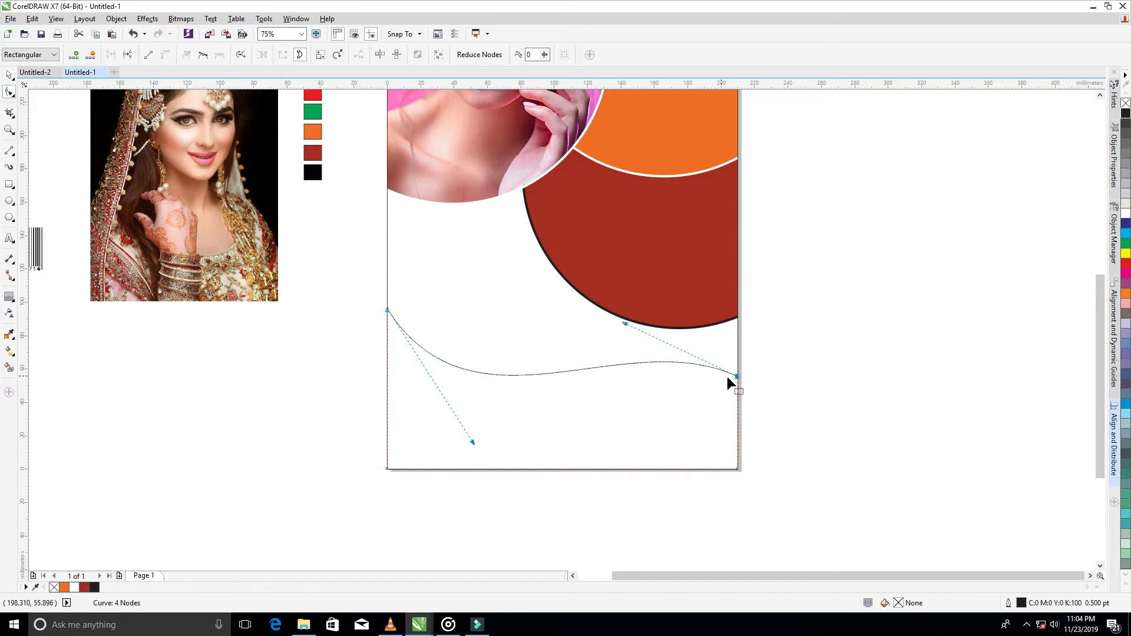
Move the shape's upper-right node down to the page's bottom-right corner and reshape the top edge into a deeper wave.
{"action": "left_click_drag", "start_coordinate": [737, 376], "coordinate": [737, 470]}
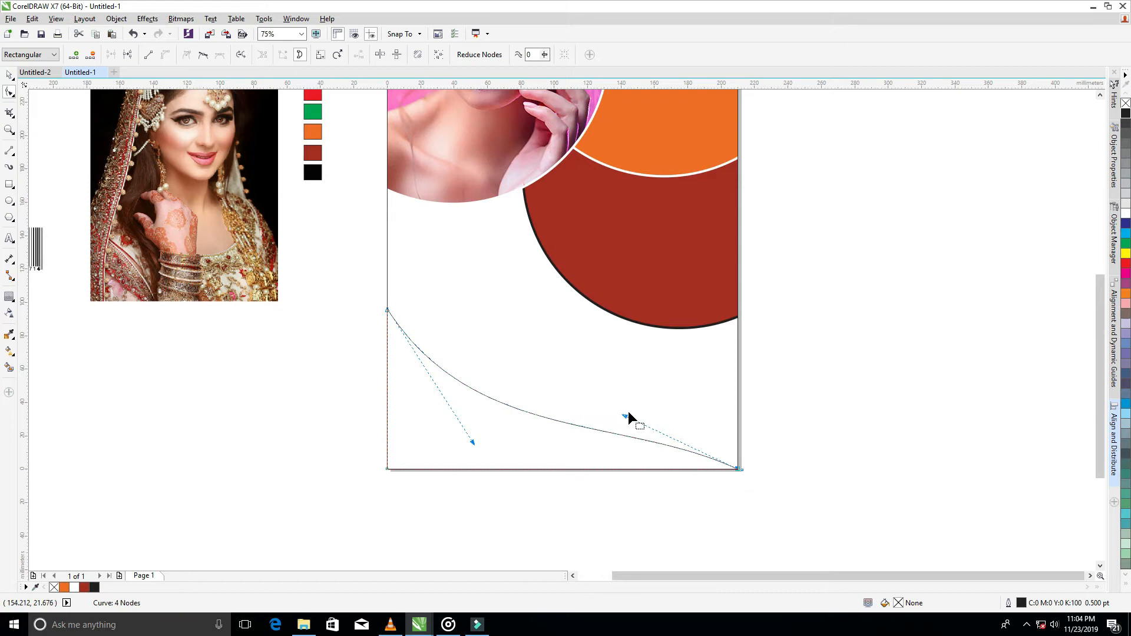
{"action": "left_click_drag", "start_coordinate": [628, 416], "coordinate": [635, 373]}
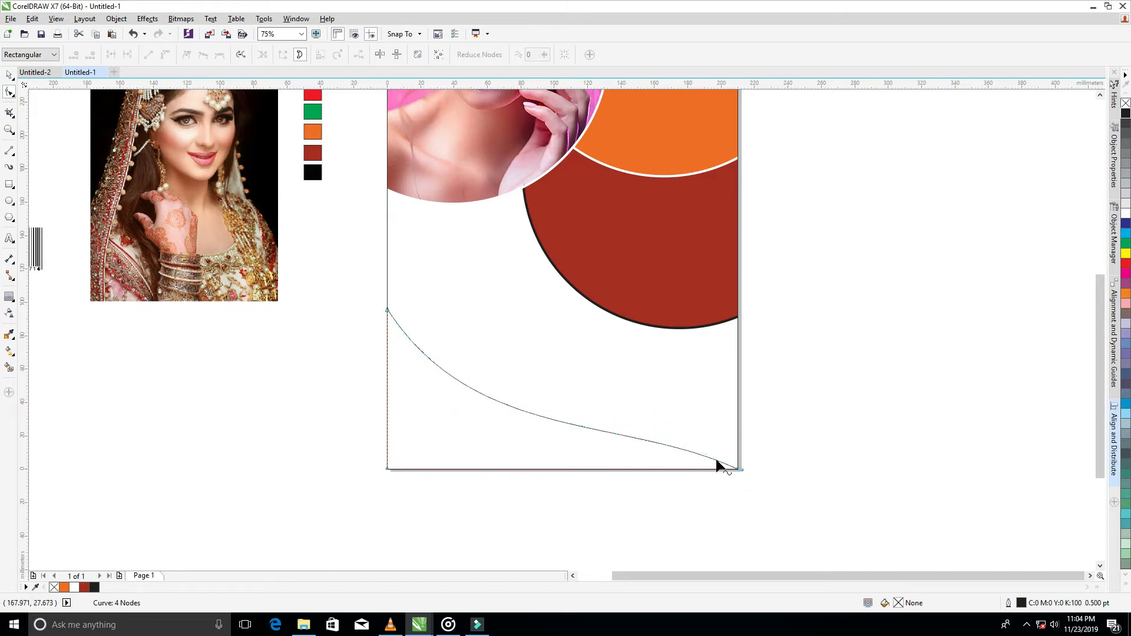
{"action": "left_click", "coordinate": [737, 469]}
{"action": "left_click_drag", "start_coordinate": [627, 417], "coordinate": [656, 323]}
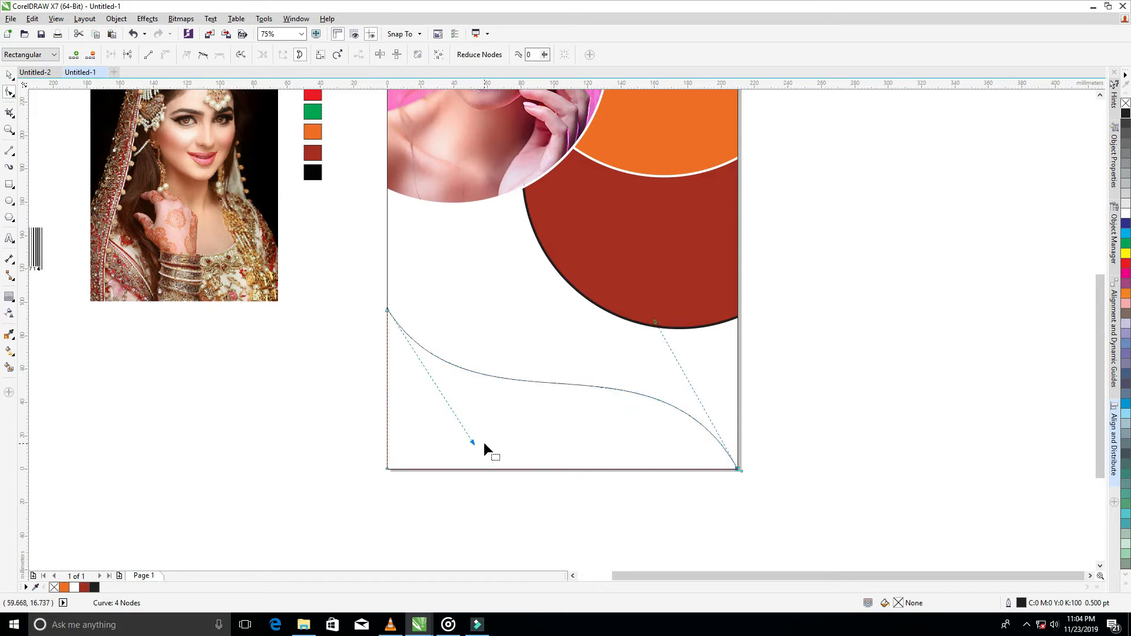
{"action": "left_click_drag", "start_coordinate": [472, 440], "coordinate": [465, 468]}
{"action": "left_click", "coordinate": [659, 330]}
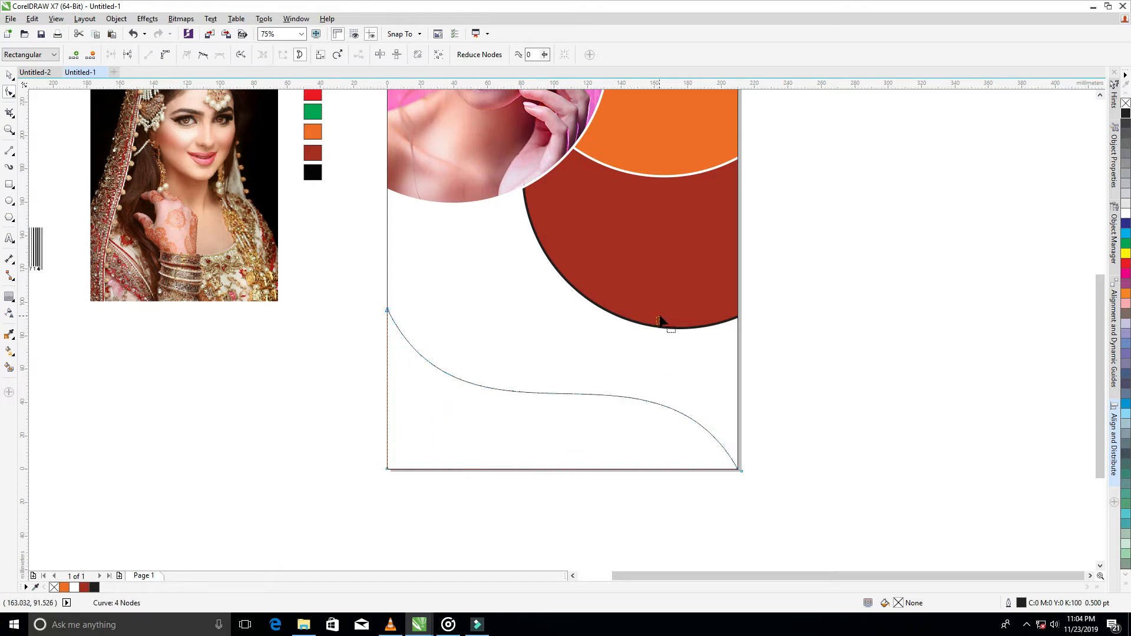
Fine-tune the wave's curve handles and raise its upper-left node so the shape is about 104 mm high.
{"action": "left_click", "coordinate": [735, 468]}
{"action": "left_click_drag", "start_coordinate": [656, 322], "coordinate": [662, 309]}
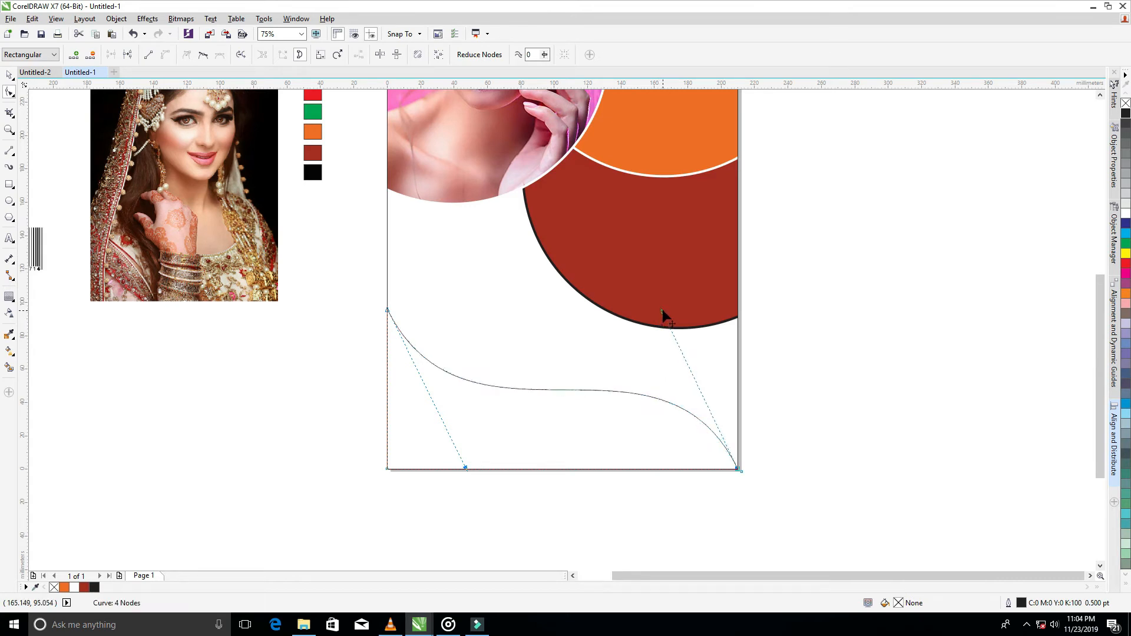
{"action": "left_click_drag", "start_coordinate": [464, 465], "coordinate": [466, 468]}
{"action": "left_click_drag", "start_coordinate": [387, 311], "coordinate": [387, 297]}
{"action": "left_click_drag", "start_coordinate": [468, 456], "coordinate": [464, 469]}
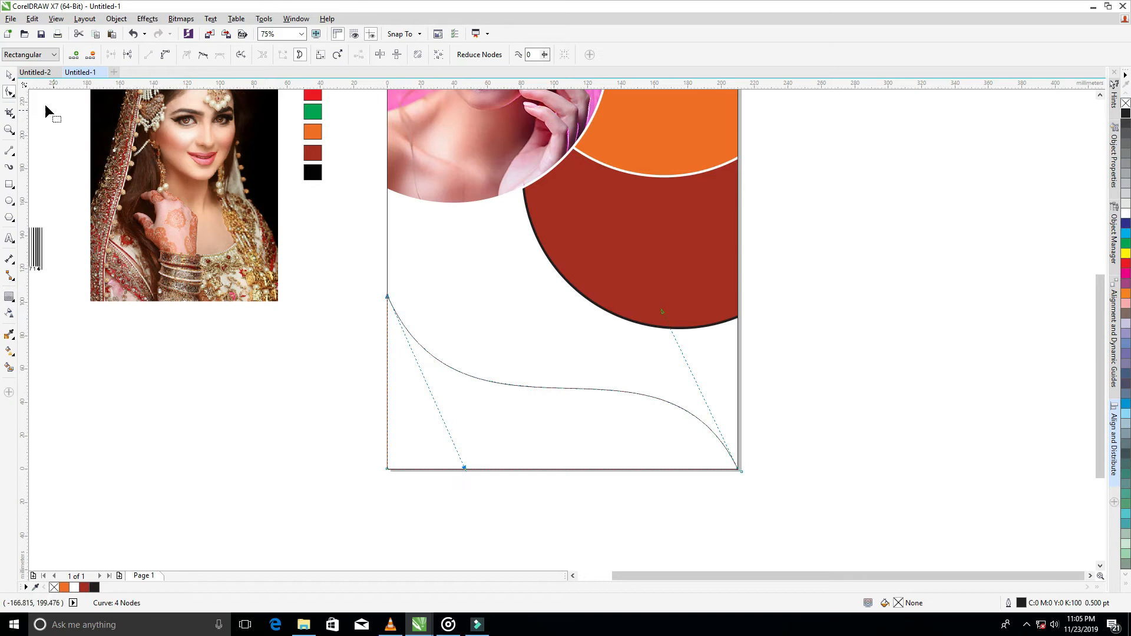
{"action": "left_click", "coordinate": [9, 75]}
{"action": "left_click", "coordinate": [194, 355]}
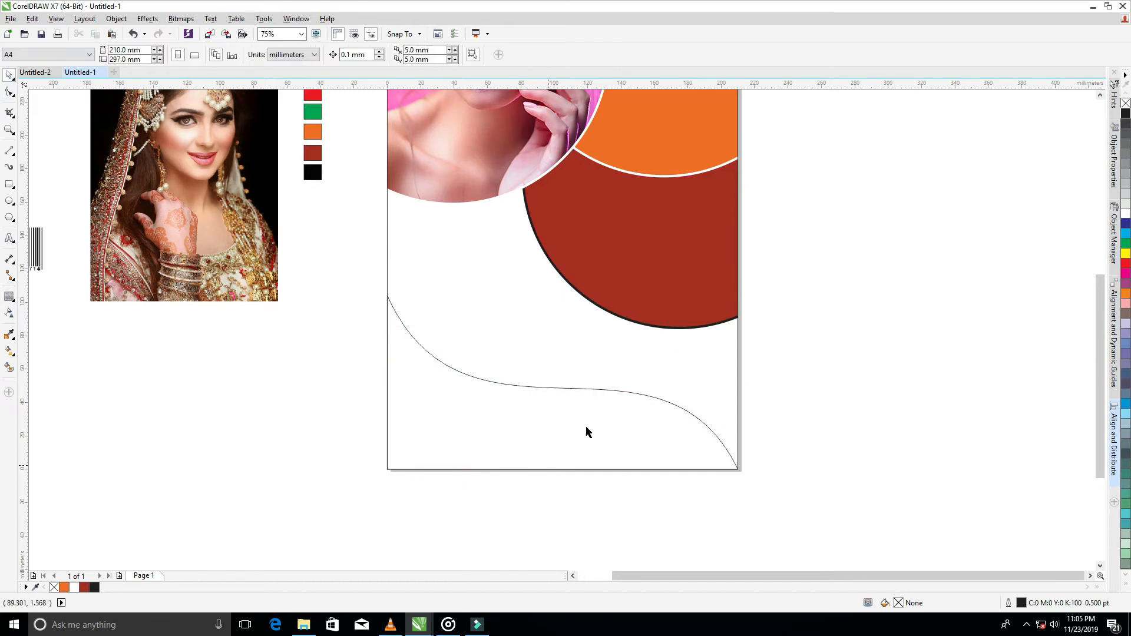
Fill the wave shape with the black sampled from the colour swatches beside the page.
{"action": "left_click", "coordinate": [528, 389]}
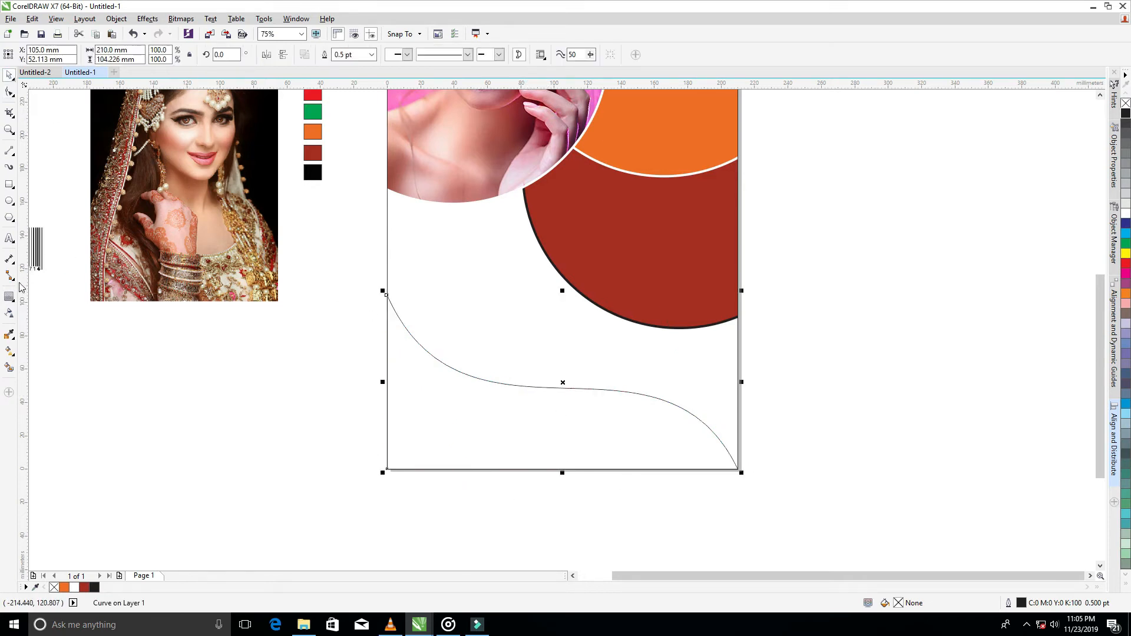
{"action": "left_click", "coordinate": [10, 337]}
{"action": "left_click", "coordinate": [313, 172]}
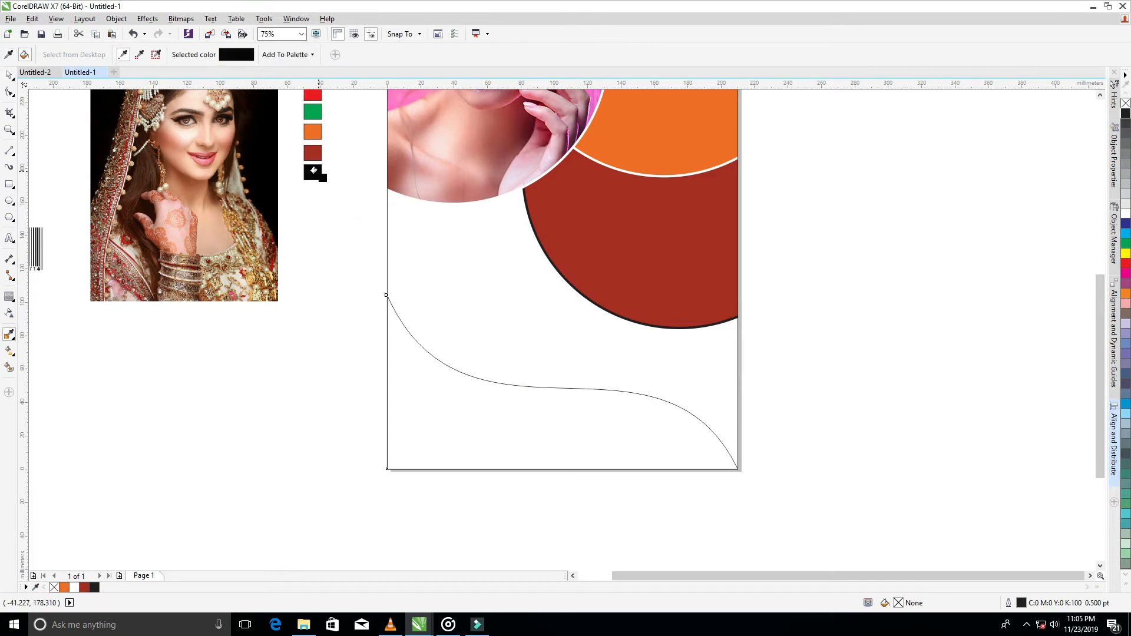
{"action": "left_click", "coordinate": [455, 416]}
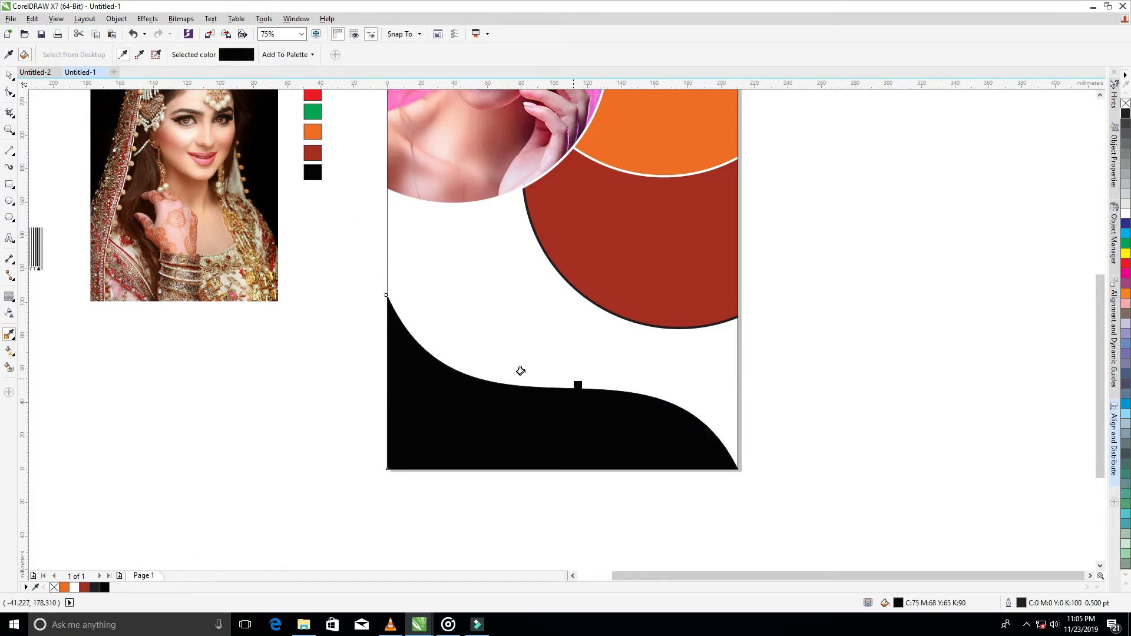
Duplicate the black wave shape in place and nudge the copy up by 3.5 mm.
{"action": "left_click", "coordinate": [9, 75]}
{"action": "left_click", "coordinate": [535, 470]}
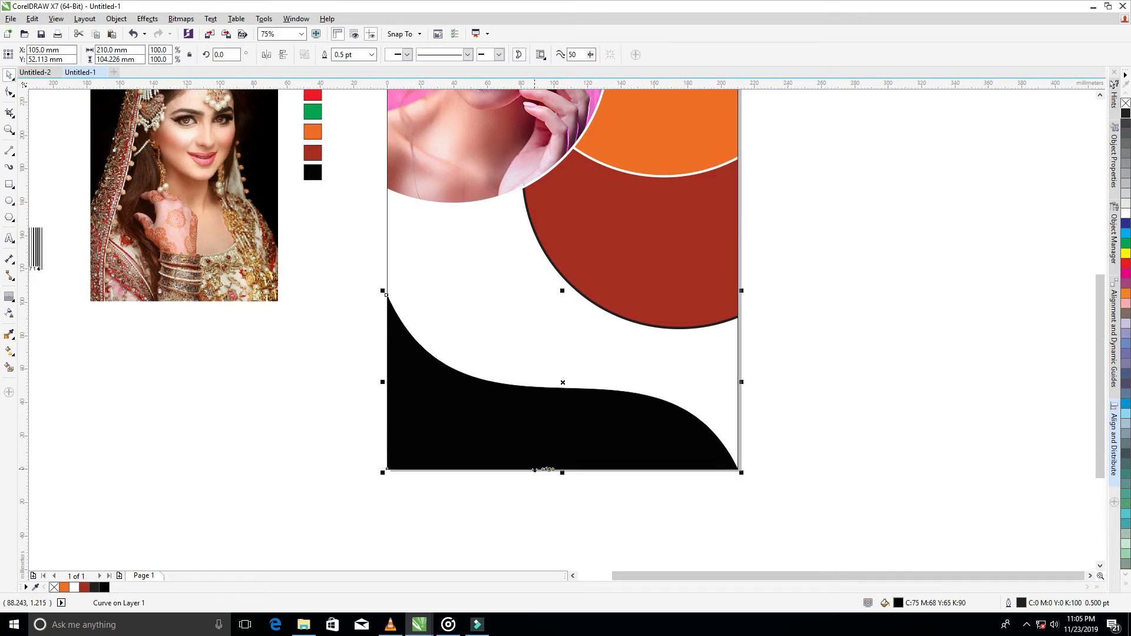
{"action": "key", "text": "Up"}
{"action": "key", "text": "Up"}
{"action": "key", "text": "Up"}
{"action": "key", "text": "Up"}
{"action": "key", "text": "Up"}
{"action": "key", "text": "Up"}
{"action": "key", "text": "Up"}
{"action": "key", "text": "Up"}
{"action": "key", "text": "Up"}
{"action": "key", "text": "Up"}
{"action": "key", "text": "Up"}
{"action": "key", "text": "Up"}
{"action": "key", "text": "Up"}
{"action": "key", "text": "Up"}
{"action": "key", "text": "Up"}
{"action": "key", "text": "Up"}
{"action": "key", "text": "Up"}
{"action": "key", "text": "Up"}
{"action": "key", "text": "Up"}
{"action": "key", "text": "Up"}
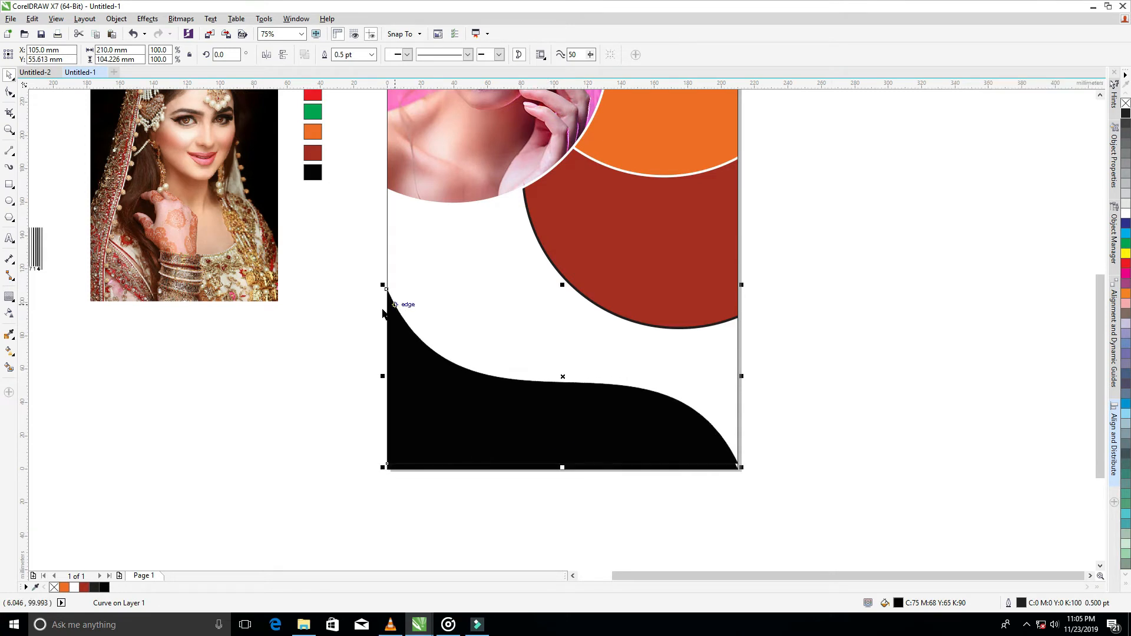
Fill the raised wave copy with the orange sampled from the colour swatches beside the page.
{"action": "left_click", "coordinate": [9, 335]}
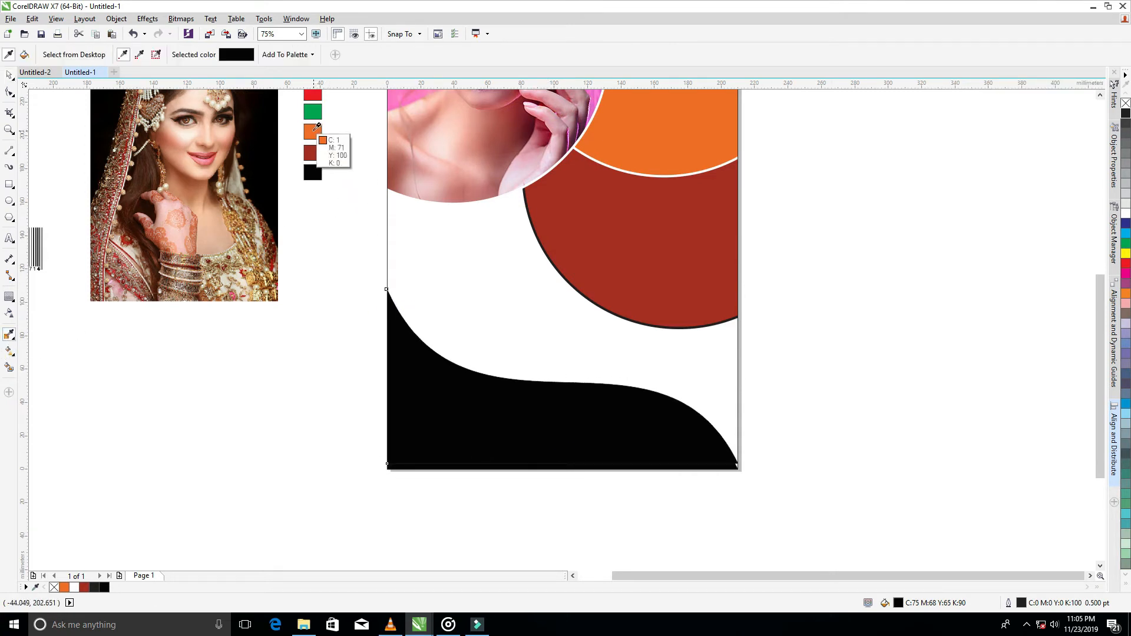
{"action": "left_click", "coordinate": [313, 132]}
{"action": "left_click", "coordinate": [433, 392]}
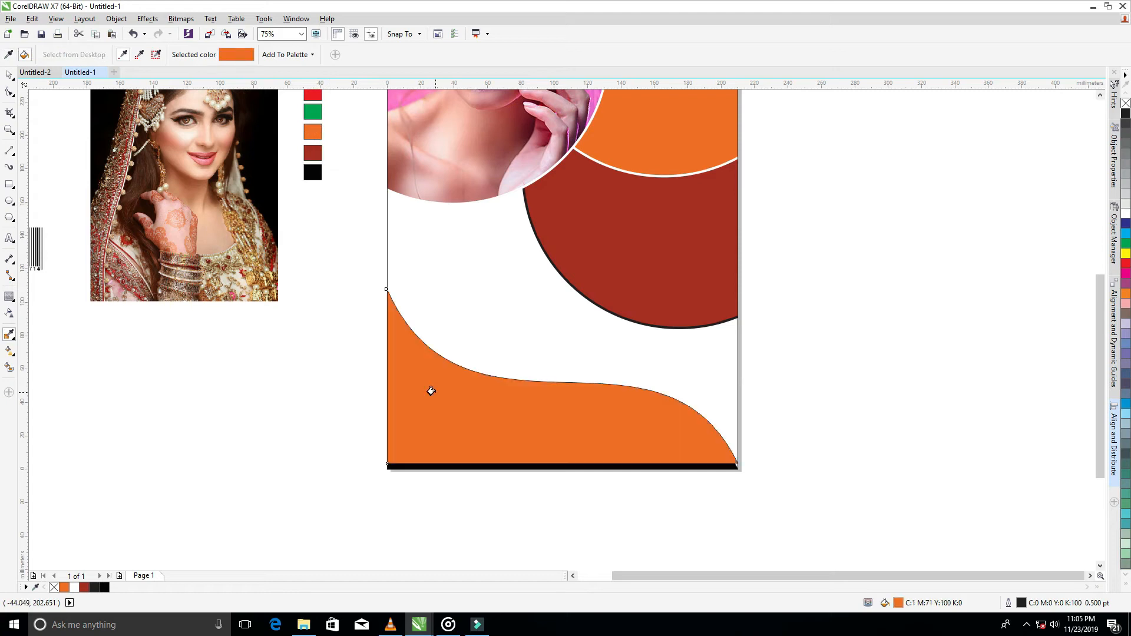
Send the orange wave to the back of the layer, behind the black wave, and deselect it.
{"action": "left_click", "coordinate": [117, 18]}
{"action": "mouse_move", "coordinate": [142, 165]}
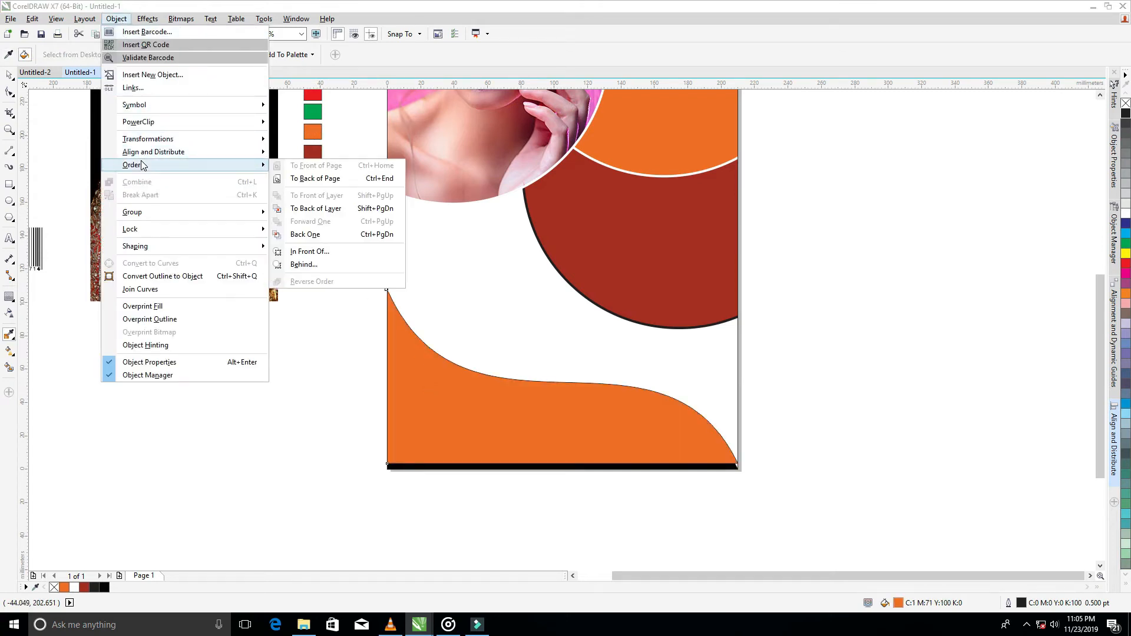
{"action": "left_click", "coordinate": [297, 208]}
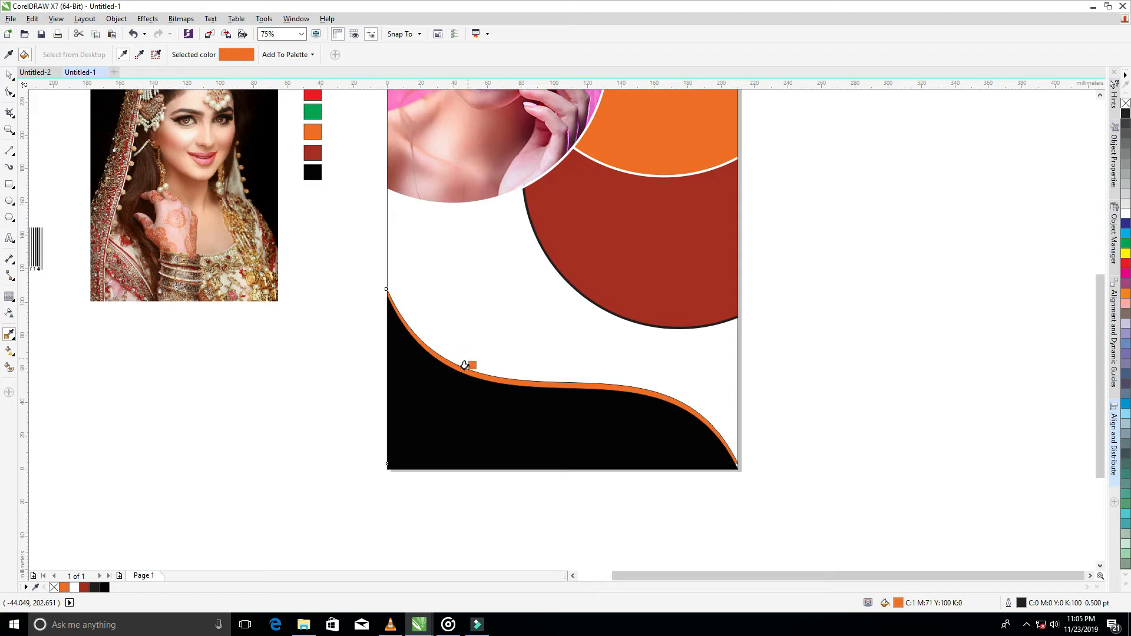
{"action": "left_click", "coordinate": [9, 75]}
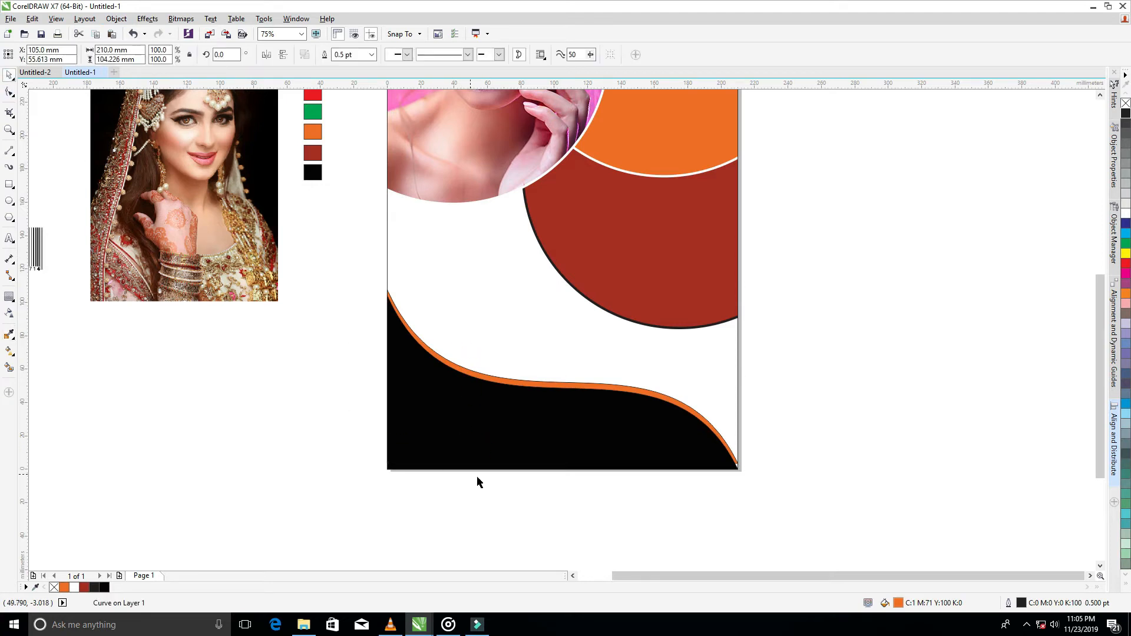
{"action": "left_click", "coordinate": [479, 482]}
Move the orange wave's right-hand node down to the page's bottom-right corner.
{"action": "scroll", "coordinate": [701, 485], "scroll_direction": "up", "scroll_amount": 1}
{"action": "scroll", "coordinate": [717, 486], "scroll_direction": "up", "scroll_amount": 1}
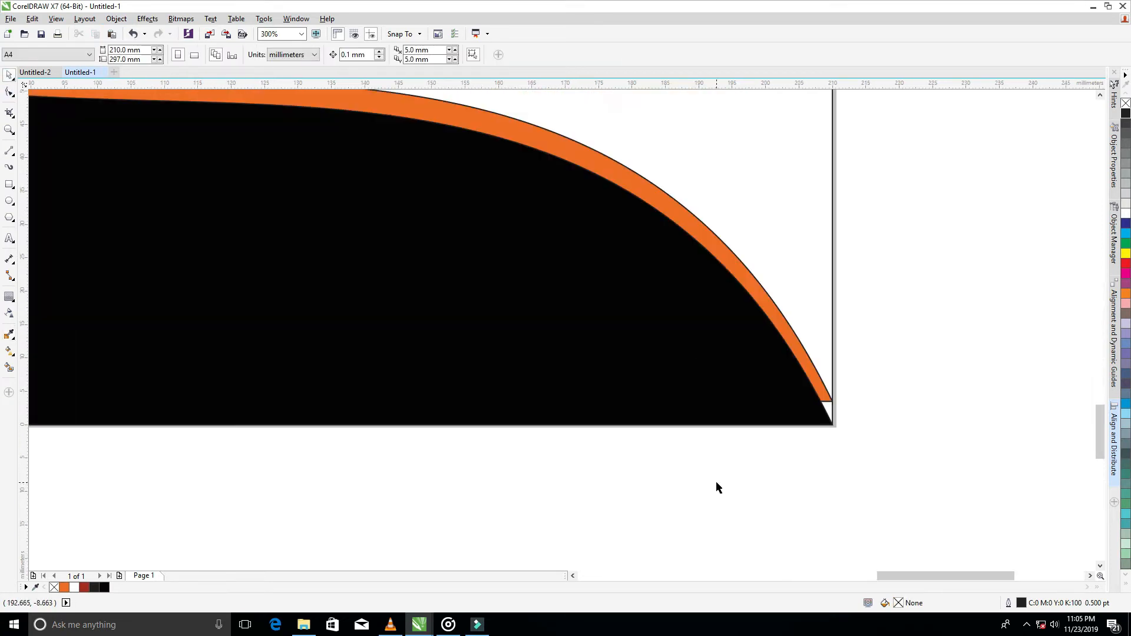
{"action": "left_click", "coordinate": [10, 93]}
{"action": "left_click", "coordinate": [832, 403]}
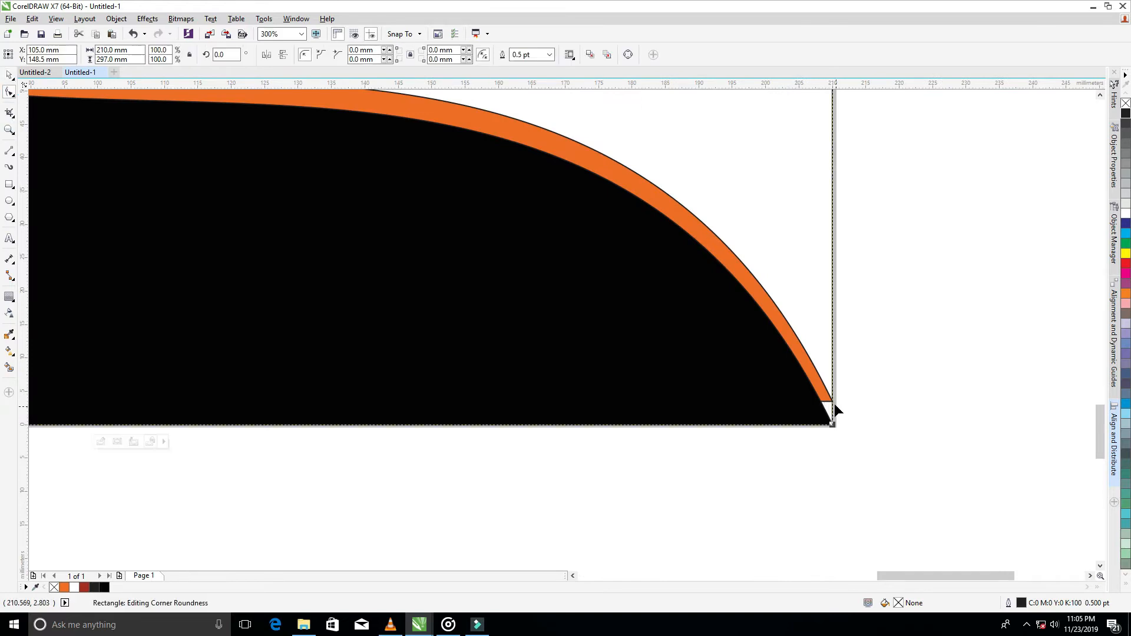
{"action": "left_click_drag", "start_coordinate": [832, 403], "coordinate": [835, 422]}
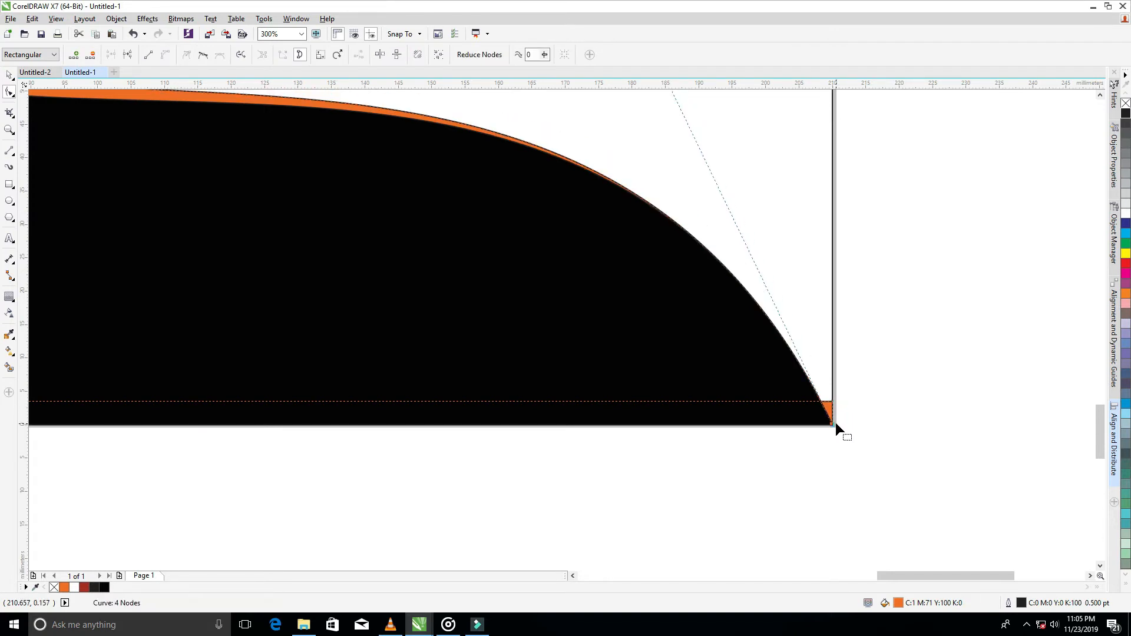
Adjust the orange wave's curve handles to form a thin orange band along the black wave, slightly thicker near its right end.
{"action": "scroll", "coordinate": [835, 422], "scroll_direction": "down", "scroll_amount": 2}
{"action": "left_click_drag", "start_coordinate": [682, 108], "coordinate": [698, 106]}
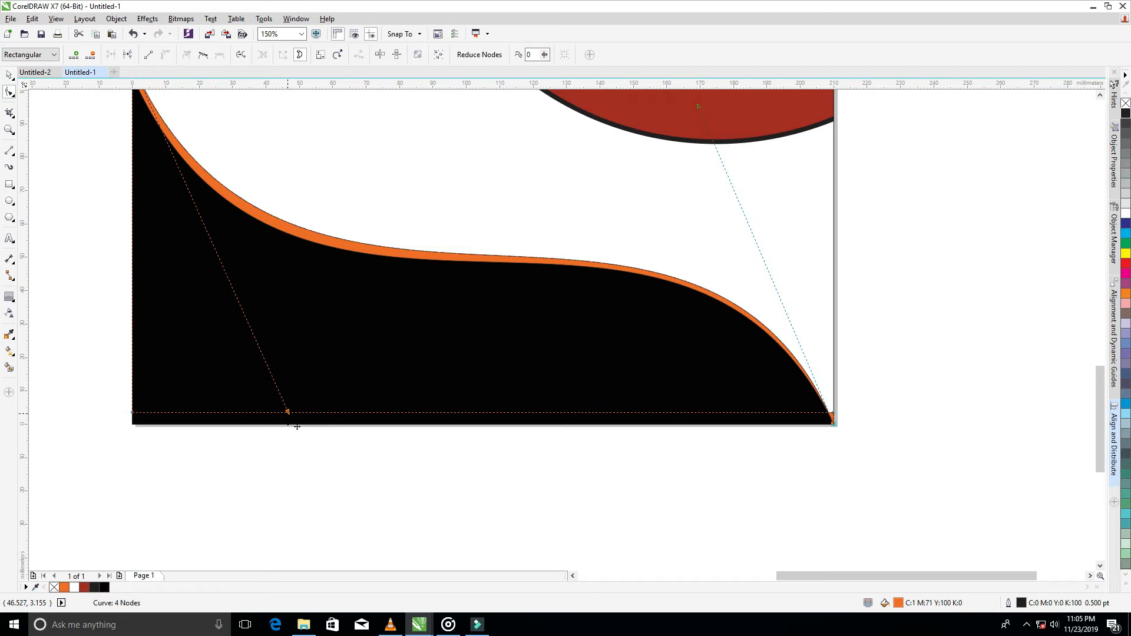
{"action": "left_click_drag", "start_coordinate": [289, 421], "coordinate": [289, 423]}
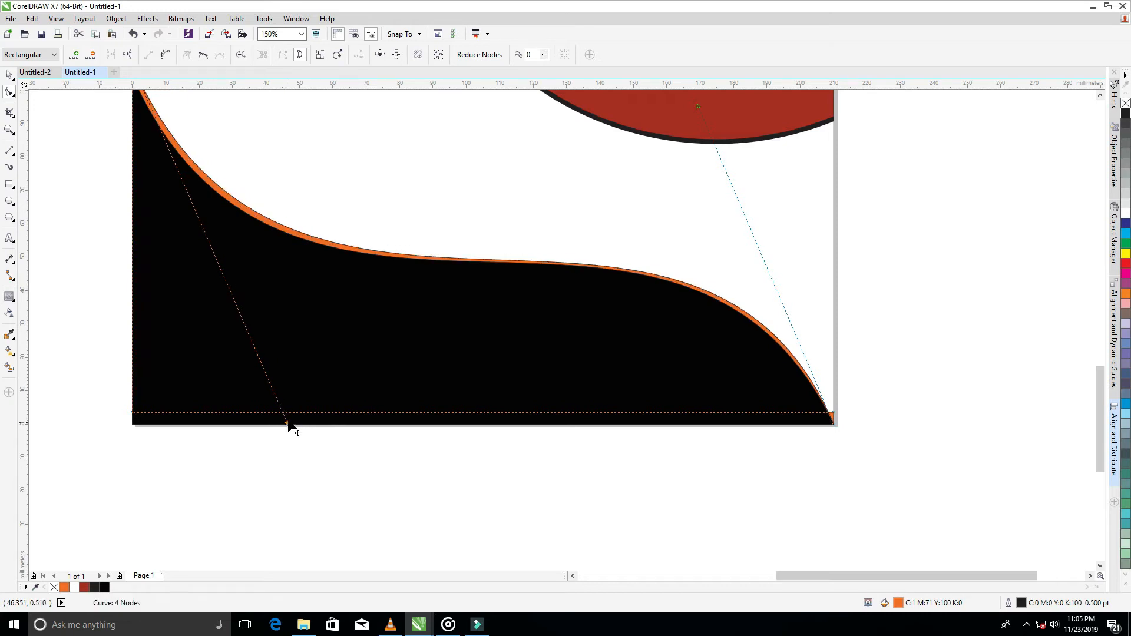
{"action": "left_click_drag", "start_coordinate": [699, 106], "coordinate": [716, 157]}
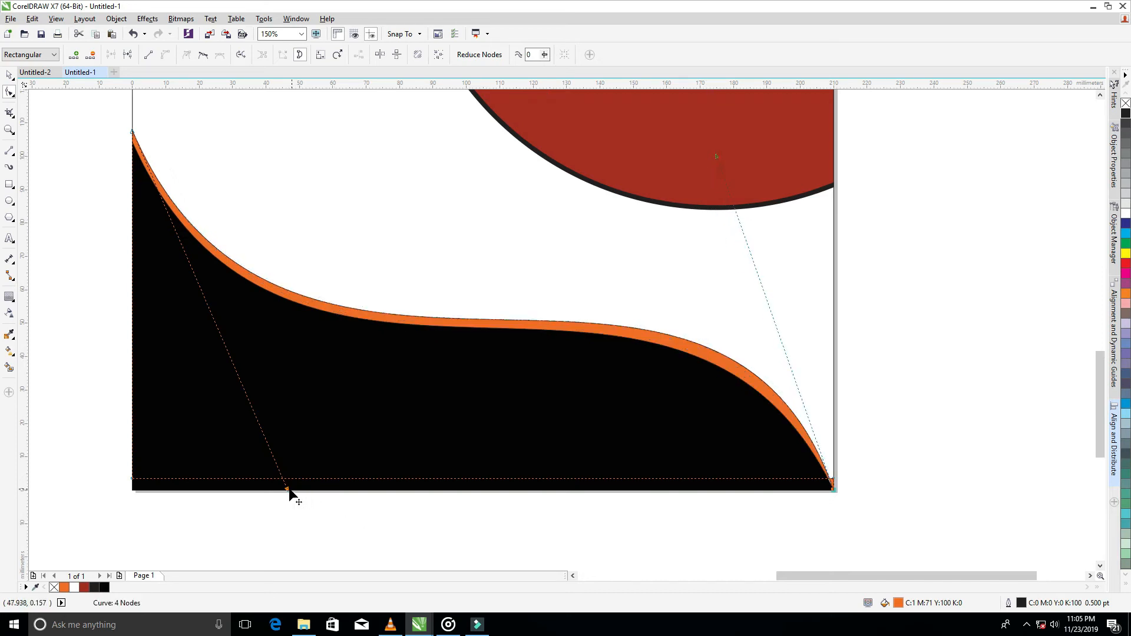
{"action": "left_click_drag", "start_coordinate": [289, 490], "coordinate": [297, 501]}
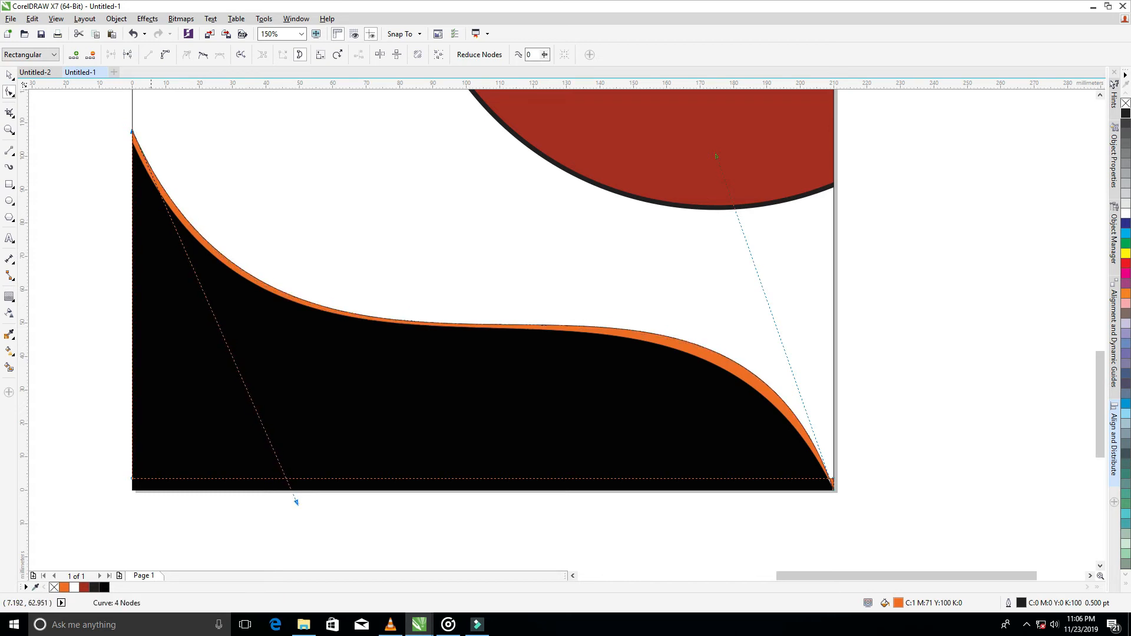
{"action": "left_click", "coordinate": [10, 75]}
{"action": "left_click", "coordinate": [73, 167]}
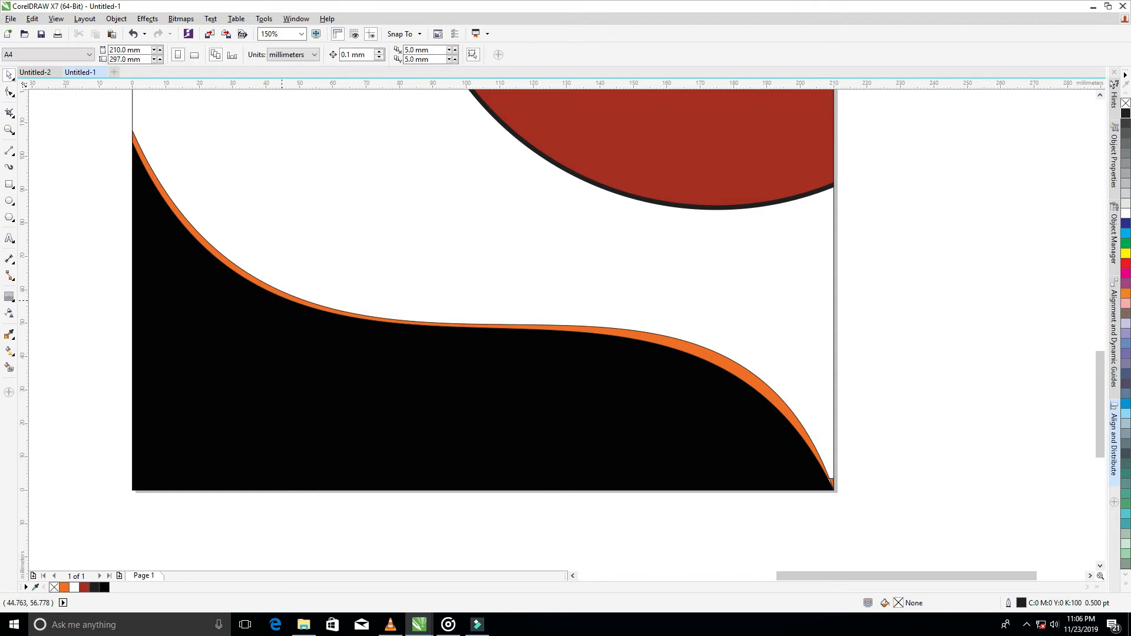
Remove the outlines from both the black and orange wave shapes.
{"action": "left_click_drag", "start_coordinate": [97, 118], "coordinate": [843, 545]}
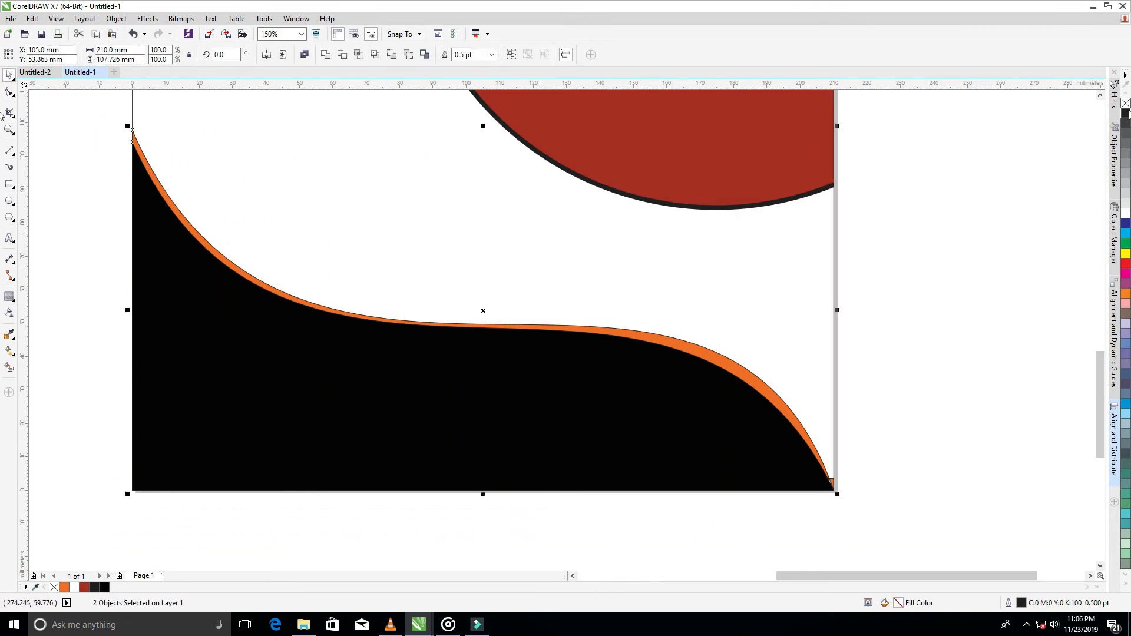
{"action": "right_click", "coordinate": [1125, 105]}
{"action": "left_click", "coordinate": [918, 356]}
{"action": "scroll", "coordinate": [915, 356], "scroll_direction": "down", "scroll_amount": 1}
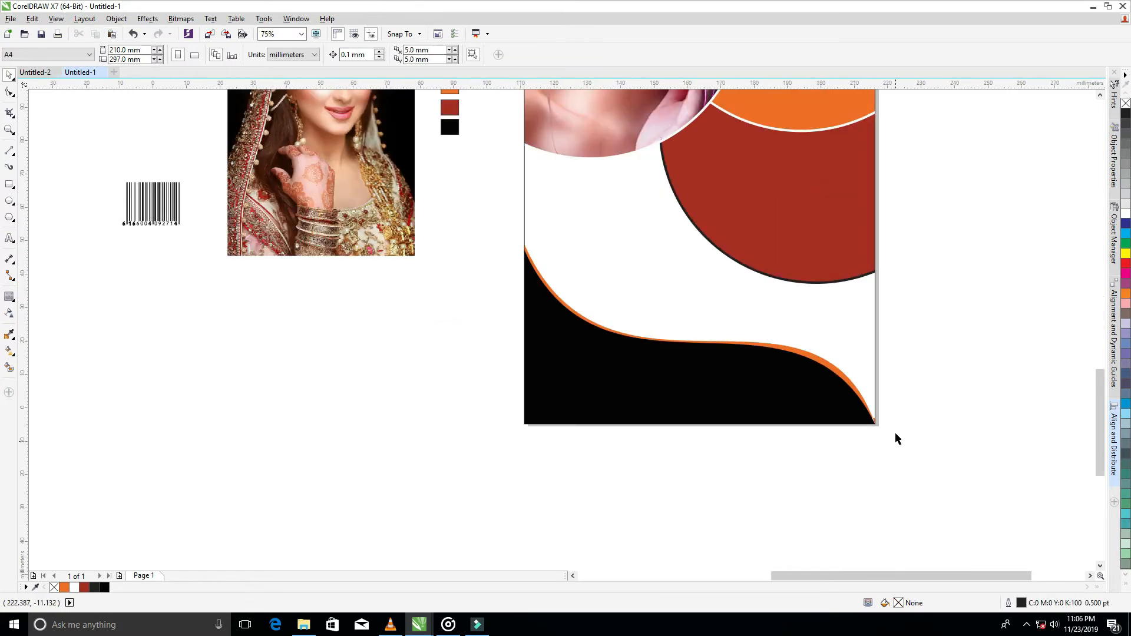
Reshape the orange wave by moving its lower-right corner node inward onto the black wave's edge, leaving a clean tapered tip.
{"action": "scroll", "coordinate": [877, 421], "scroll_direction": "up", "scroll_amount": 4}
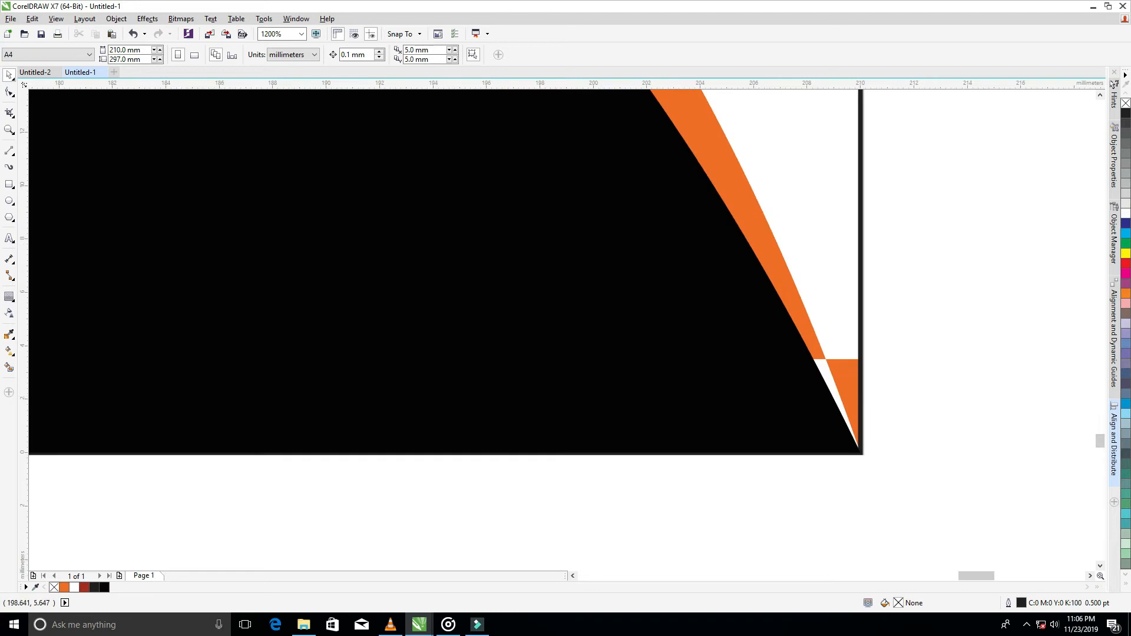
{"action": "left_click", "coordinate": [7, 93]}
{"action": "left_click", "coordinate": [828, 361]}
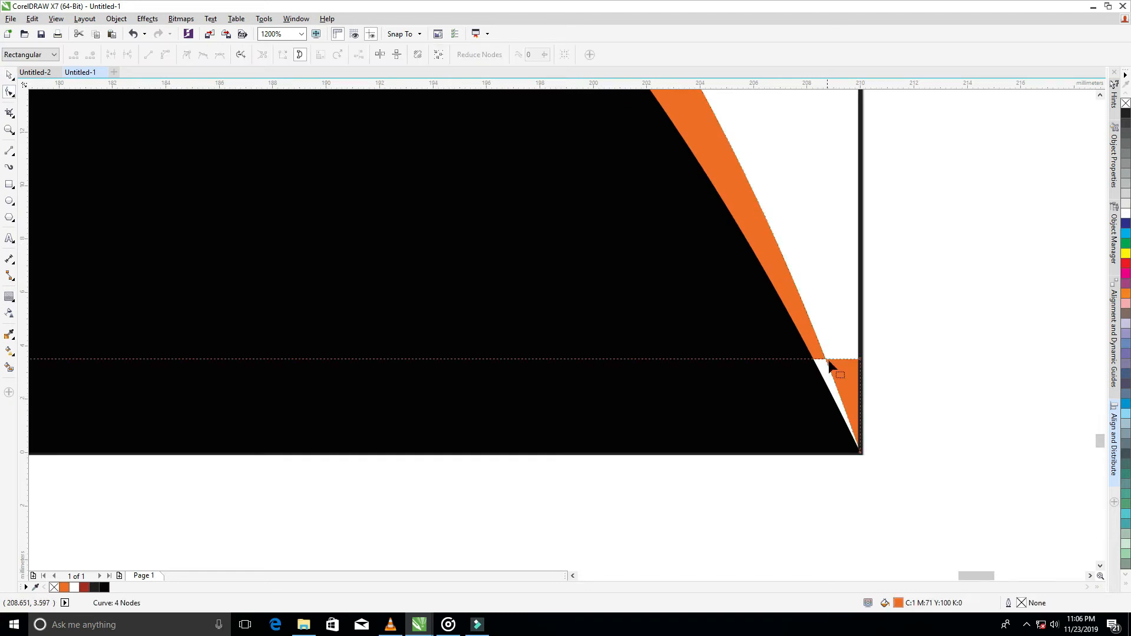
{"action": "left_click_drag", "start_coordinate": [860, 360], "coordinate": [822, 370]}
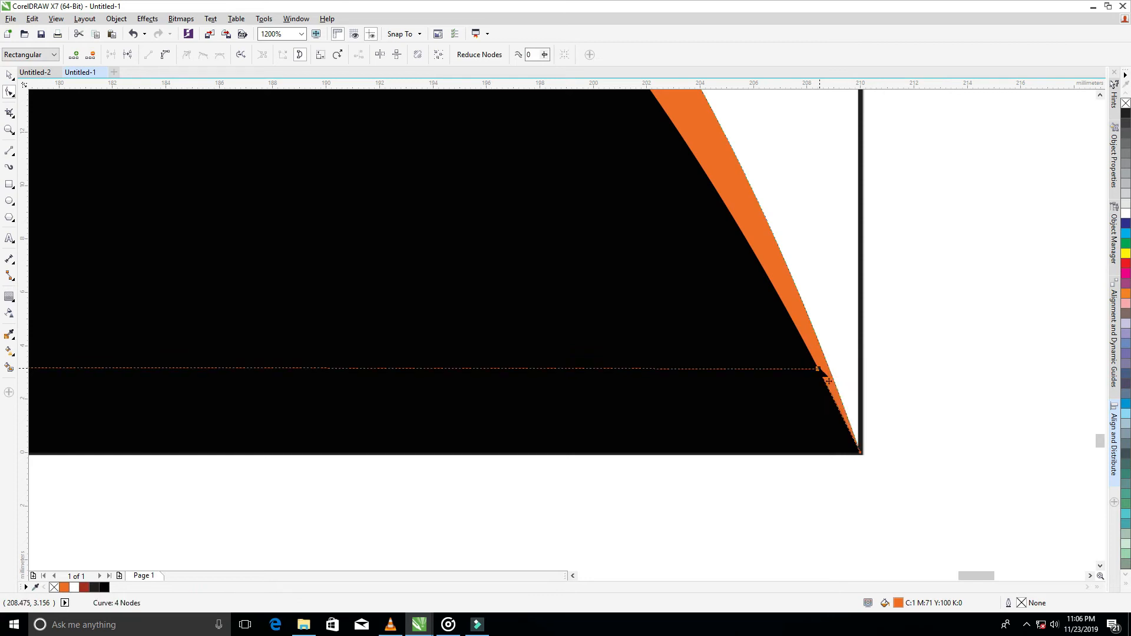
{"action": "scroll", "coordinate": [823, 370], "scroll_direction": "down", "scroll_amount": 6}
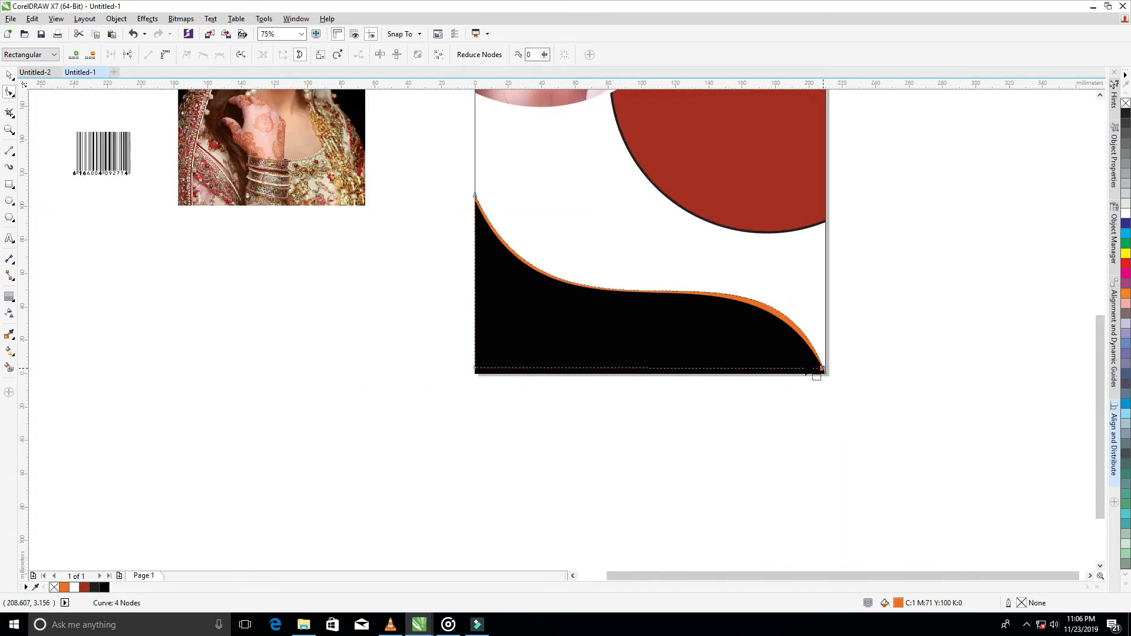
{"action": "left_click", "coordinate": [9, 74]}
{"action": "left_click", "coordinate": [462, 352]}
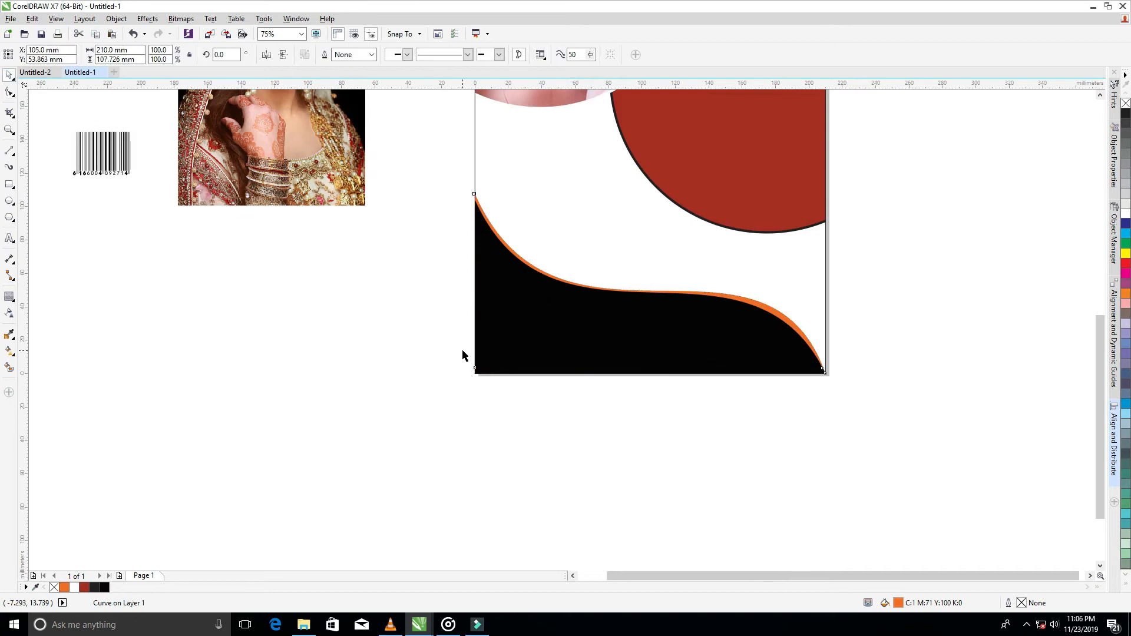
Draw a circle about 68 mm in diameter and place it over the left edge of the red circle, just below the large portrait.
{"action": "left_click_drag", "start_coordinate": [1097, 337], "coordinate": [1080, 271]}
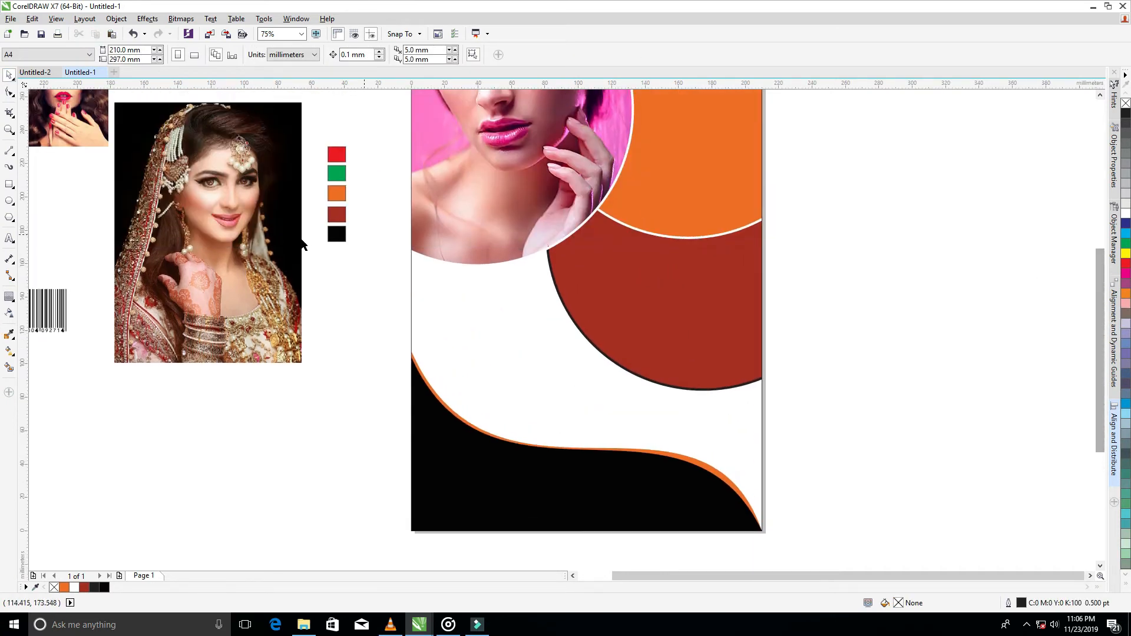
{"action": "left_click", "coordinate": [10, 202]}
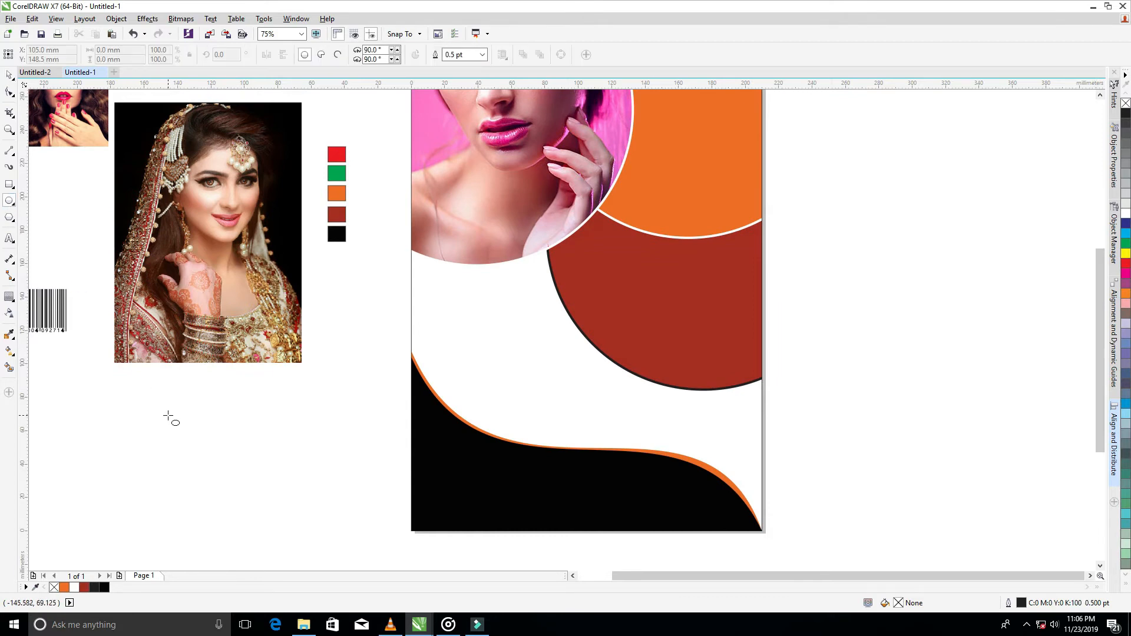
{"action": "left_click_drag", "start_coordinate": [168, 417], "coordinate": [208, 470]}
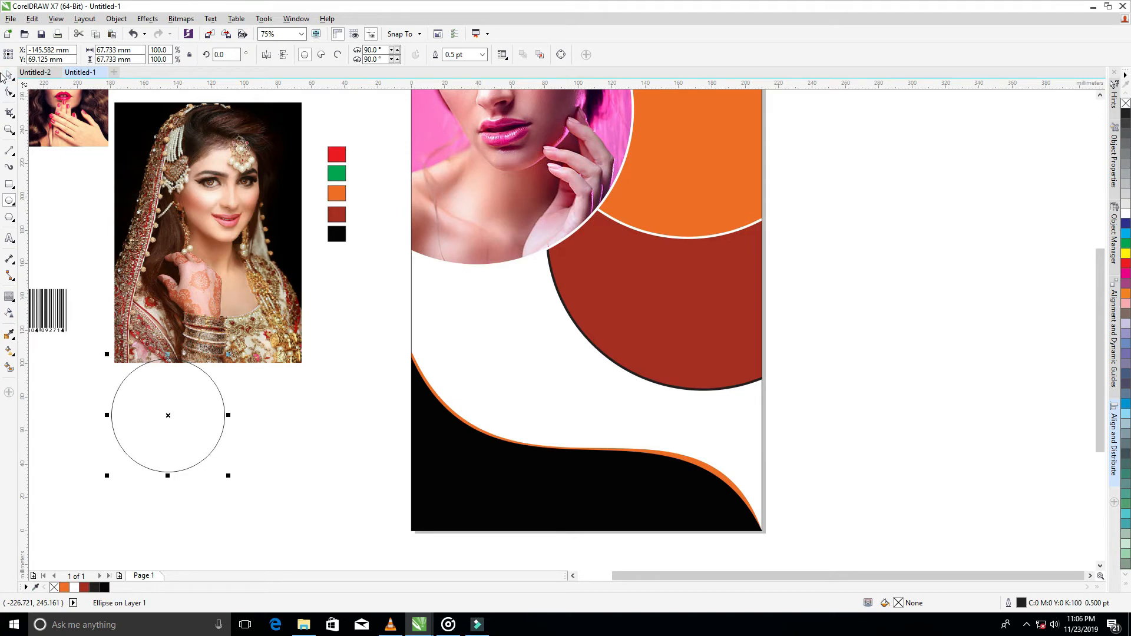
{"action": "left_click", "coordinate": [10, 77]}
{"action": "left_click_drag", "start_coordinate": [223, 433], "coordinate": [618, 313]}
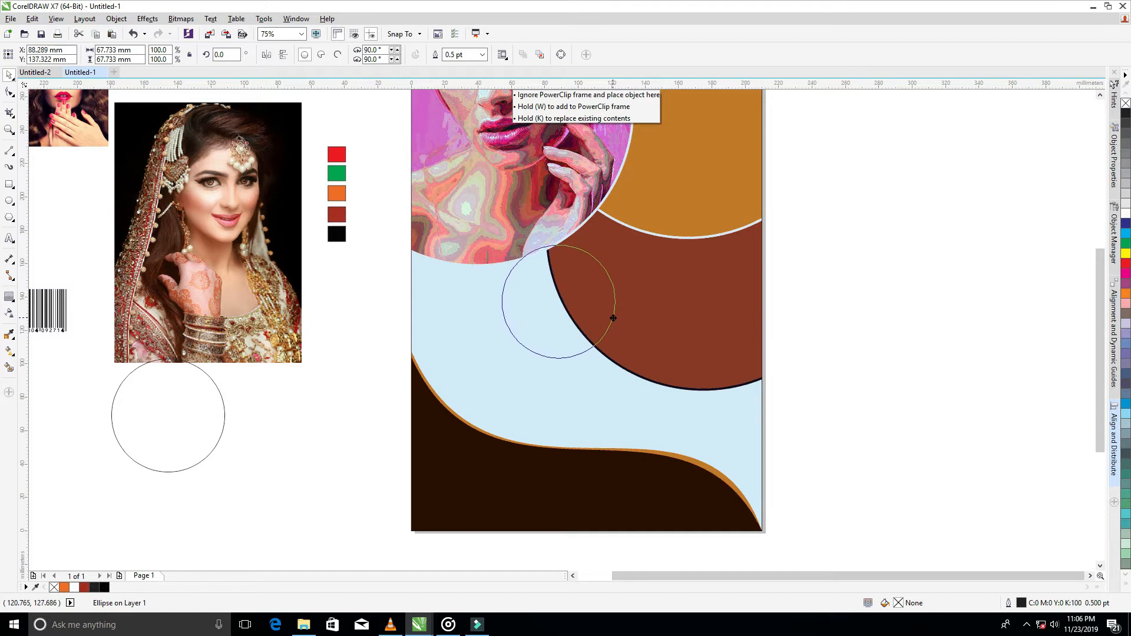
{"action": "left_click_drag", "start_coordinate": [613, 320], "coordinate": [613, 320]}
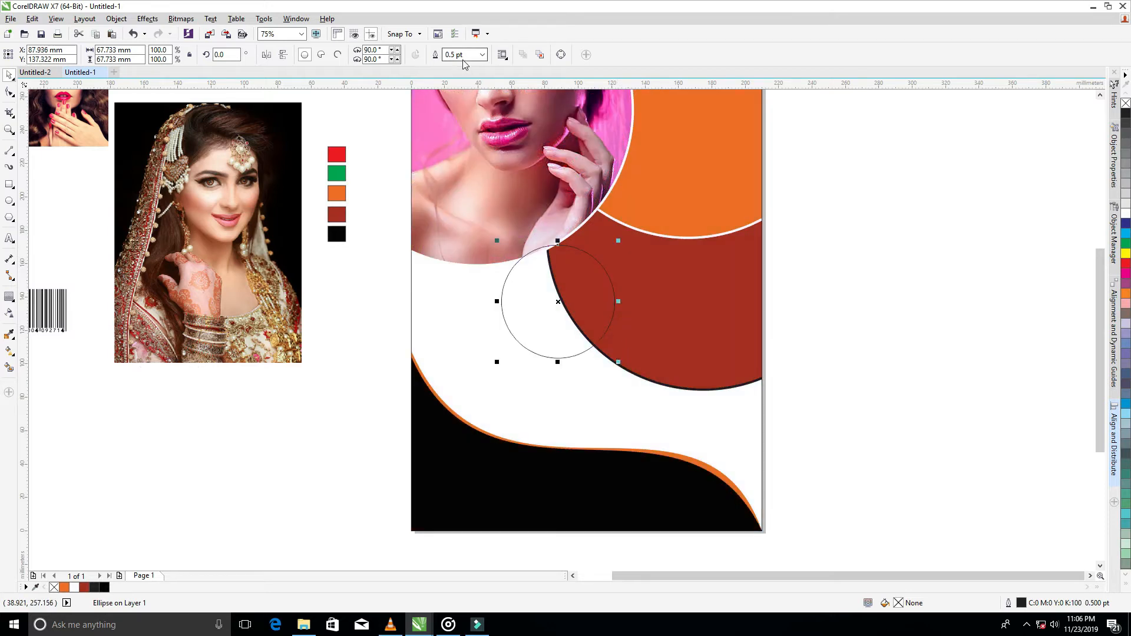
Give the new circle a 4.0 pt outline in the wave's orange.
{"action": "left_click", "coordinate": [482, 54]}
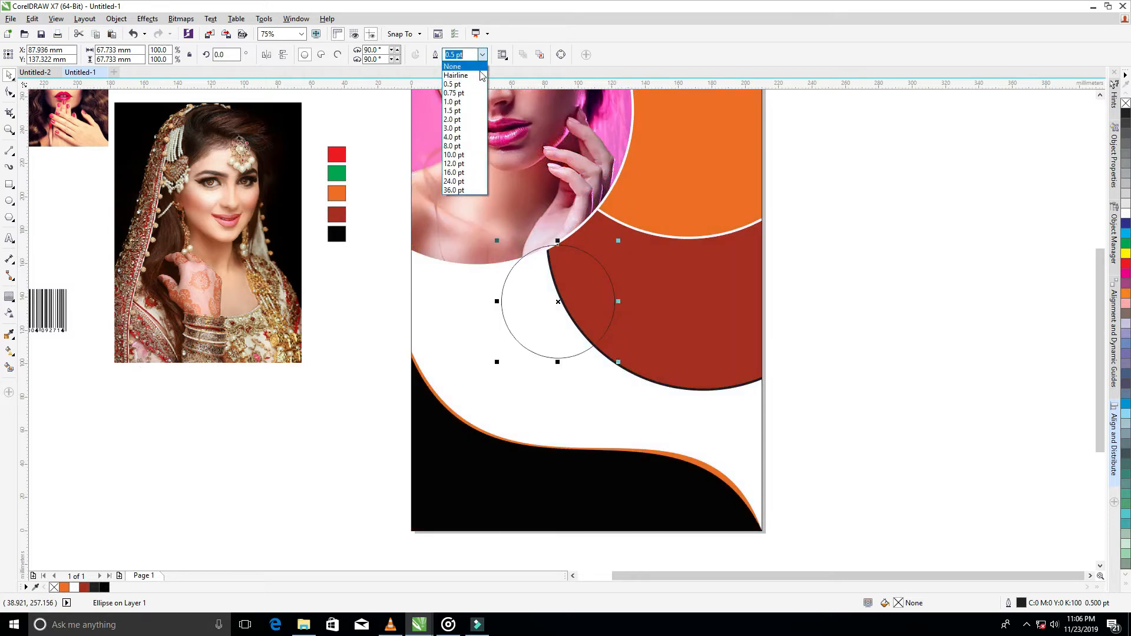
{"action": "left_click", "coordinate": [453, 137]}
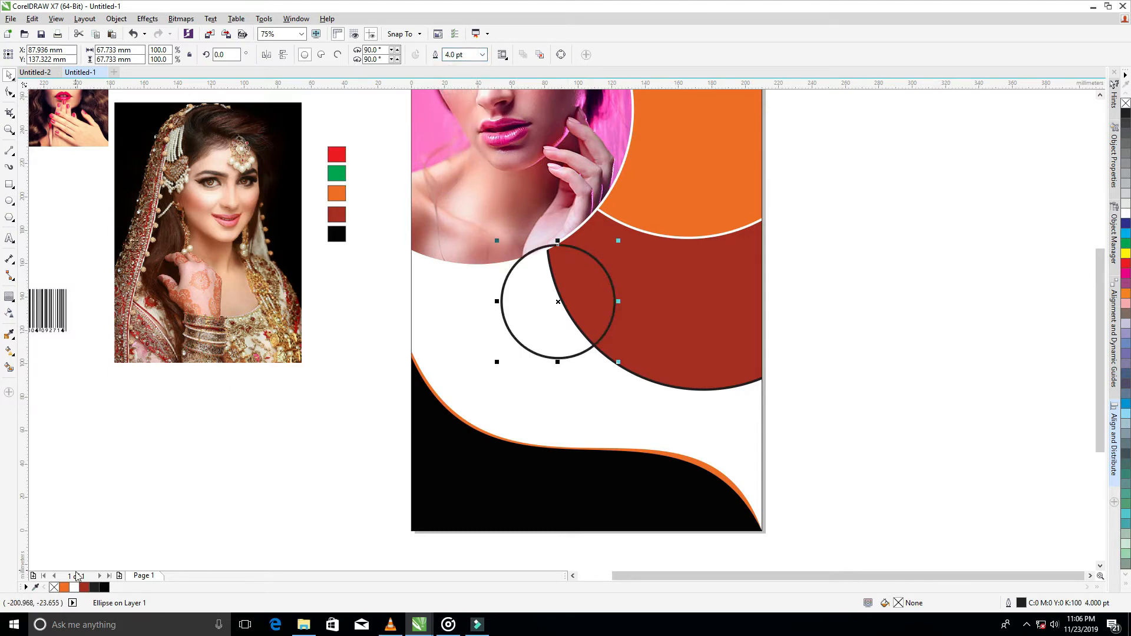
{"action": "right_click", "coordinate": [65, 587]}
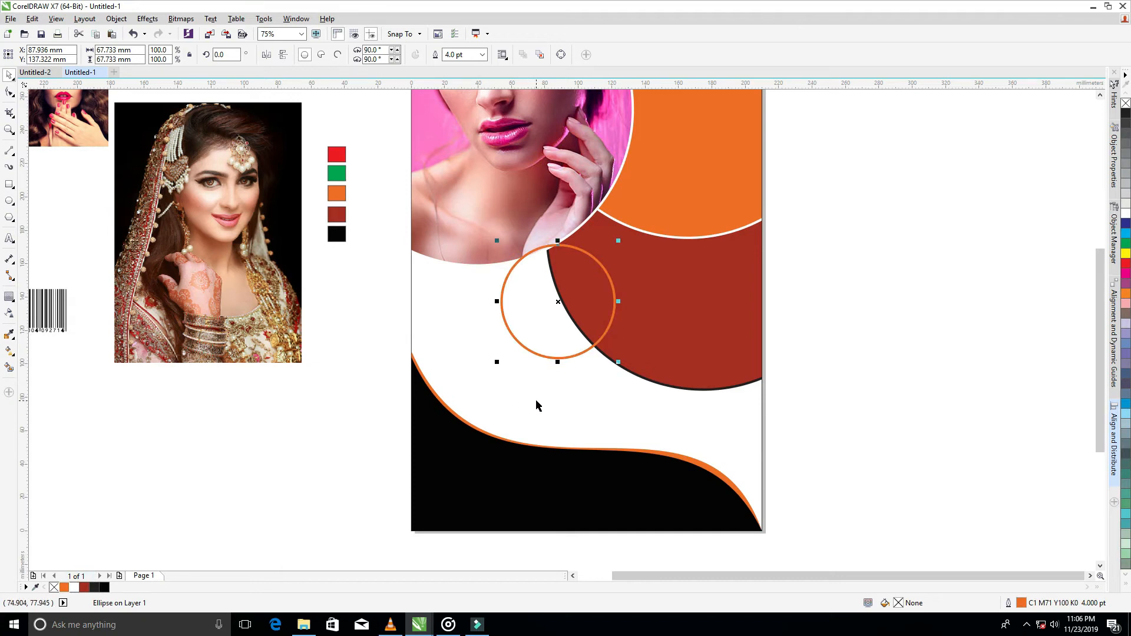
Duplicate the outlined circle to its lower right over the red circle's bottom edge and enlarge the copy to about 85 mm.
{"action": "left_click_drag", "start_coordinate": [560, 305], "coordinate": [674, 353]}
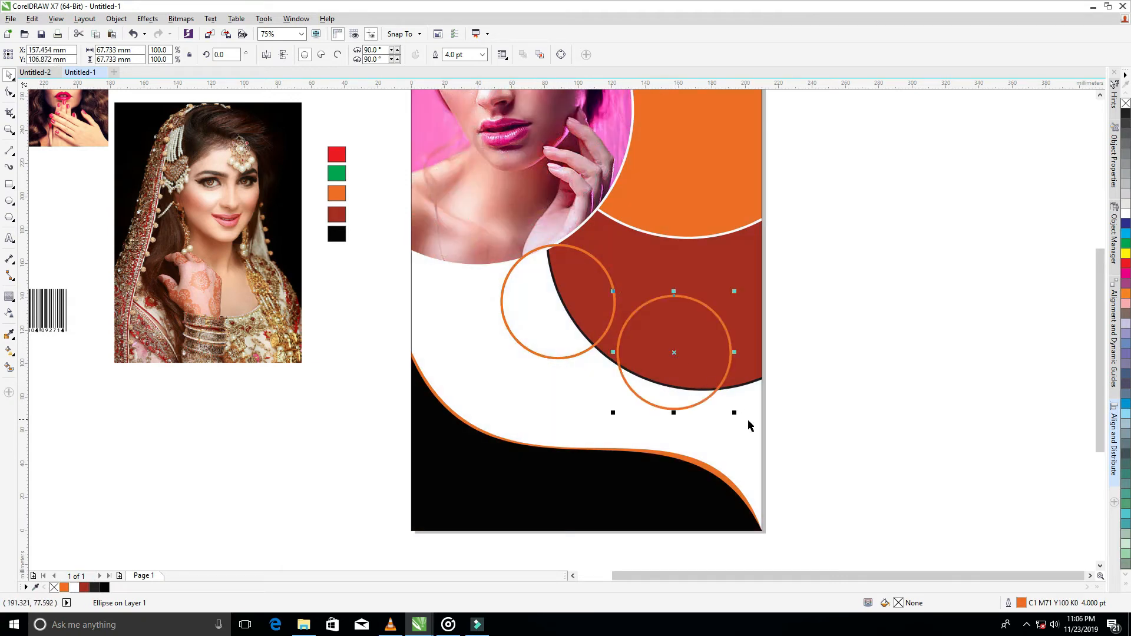
{"action": "left_click_drag", "start_coordinate": [737, 415], "coordinate": [750, 429]}
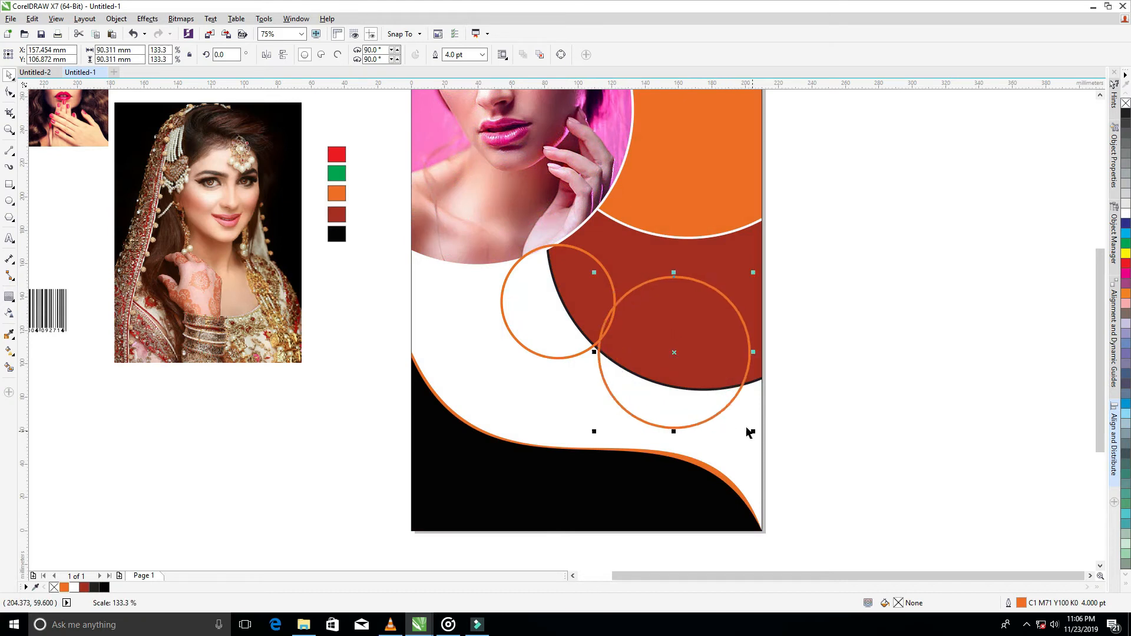
{"action": "left_click_drag", "start_coordinate": [678, 355], "coordinate": [681, 357]}
{"action": "left_click_drag", "start_coordinate": [759, 436], "coordinate": [755, 430]}
{"action": "left_click_drag", "start_coordinate": [681, 356], "coordinate": [674, 351]}
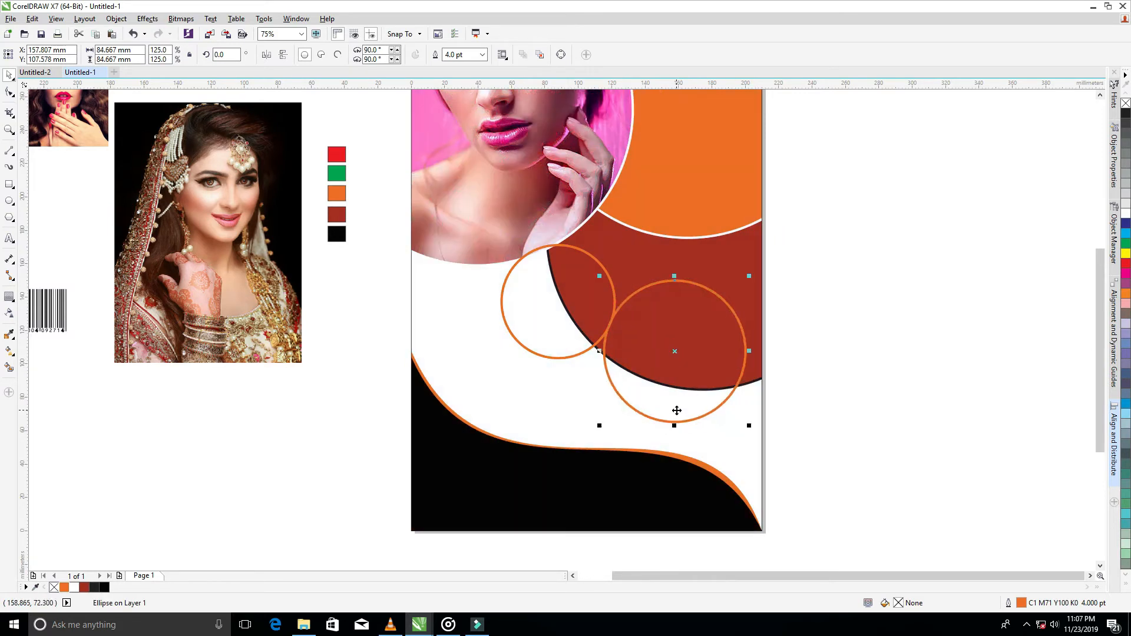
Nudge the larger outlined circle 1.4 mm to the right.
{"action": "scroll", "coordinate": [676, 411], "scroll_direction": "up", "scroll_amount": 2}
{"action": "key", "text": "Right"}
{"action": "key", "text": "Right"}
{"action": "key", "text": "Right"}
{"action": "key", "text": "Right"}
{"action": "key", "text": "Right"}
{"action": "key", "text": "Right"}
{"action": "key", "text": "Right"}
{"action": "key", "text": "Right"}
{"action": "key", "text": "Right"}
{"action": "key", "text": "Right"}
{"action": "key", "text": "Right"}
{"action": "key", "text": "Right"}
{"action": "key", "text": "Right"}
{"action": "key", "text": "Right"}
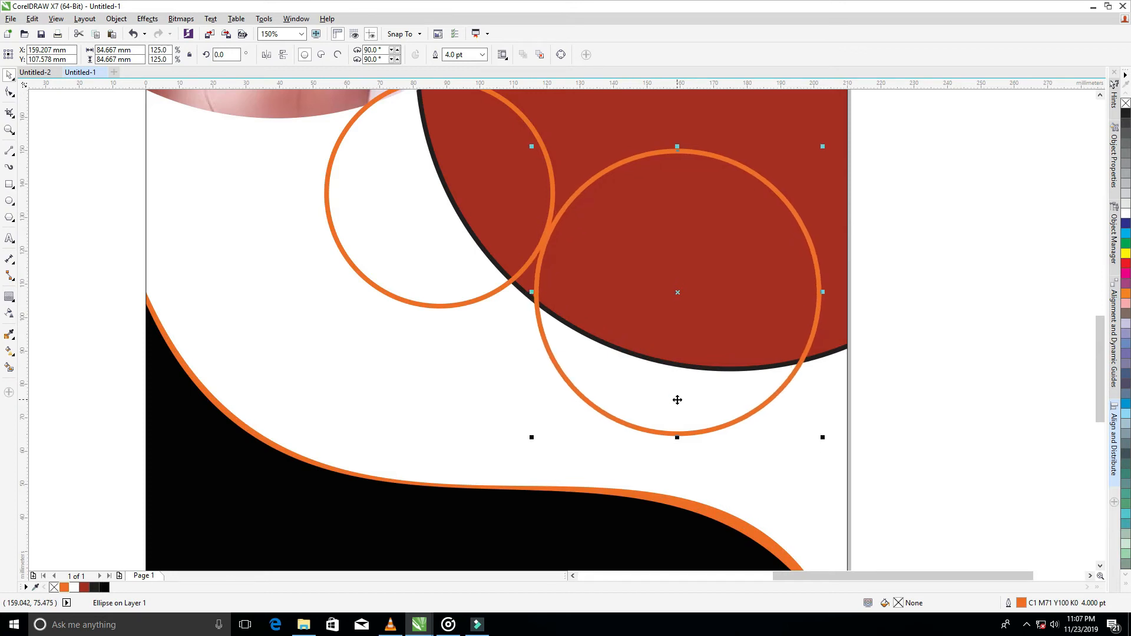
PowerClip the photo of the hands with red nails inside the smaller outlined circle.
{"action": "scroll", "coordinate": [808, 436], "scroll_direction": "down", "scroll_amount": 2}
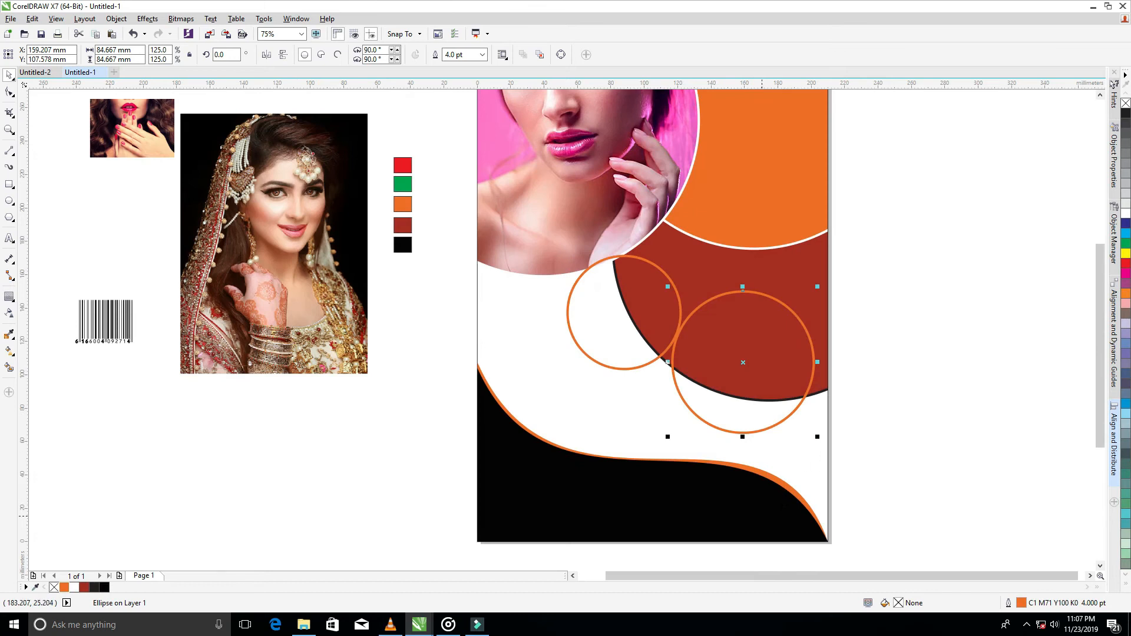
{"action": "left_click", "coordinate": [129, 131]}
{"action": "right_click", "coordinate": [129, 132]}
{"action": "left_click", "coordinate": [162, 141]}
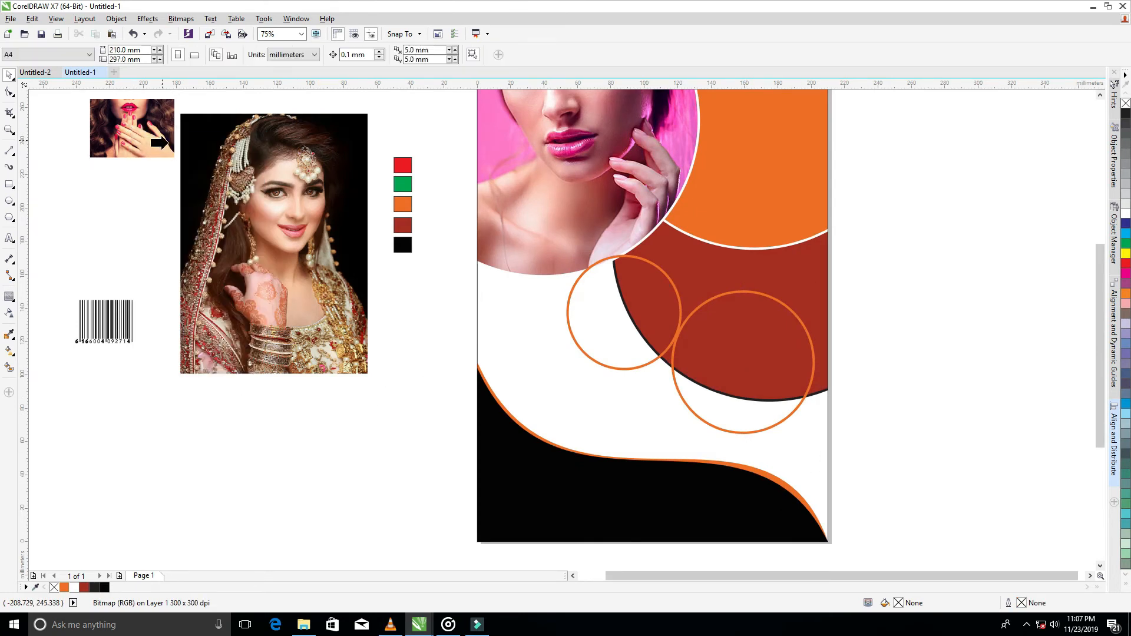
{"action": "left_click", "coordinate": [557, 317]}
Edit the smaller circle's PowerClip contents, enlarging the hands photo to about 98 mm wide to fill the circle, and finish editing.
{"action": "left_click", "coordinate": [595, 386]}
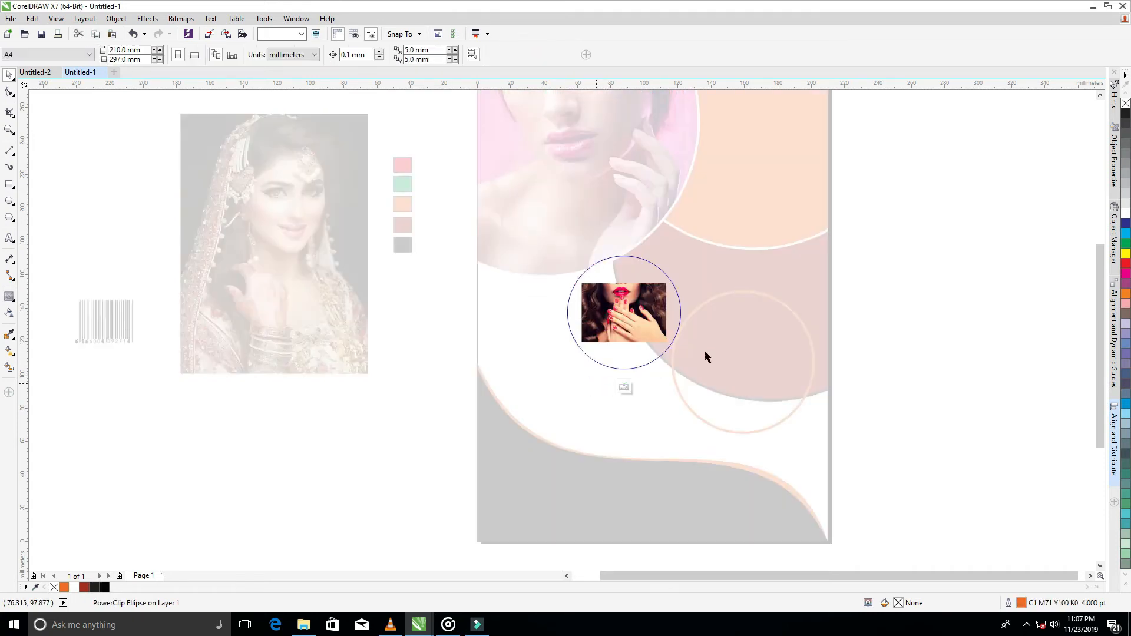
{"action": "scroll", "coordinate": [738, 318], "scroll_direction": "up", "scroll_amount": 3}
{"action": "left_click", "coordinate": [430, 402]}
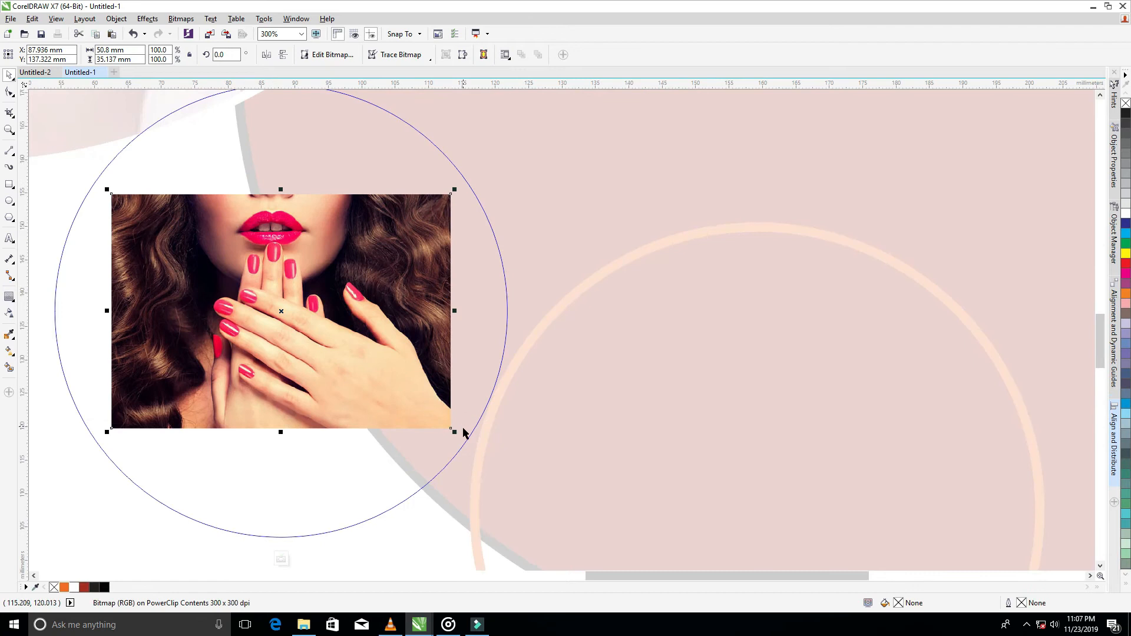
{"action": "left_click_drag", "start_coordinate": [455, 433], "coordinate": [569, 511]}
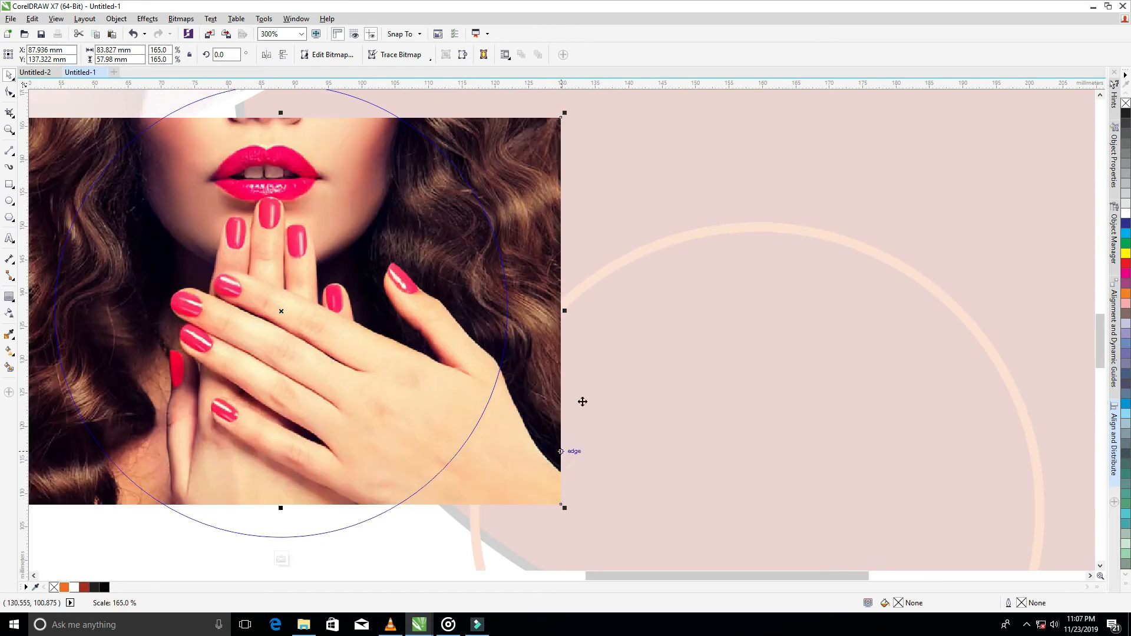
{"action": "scroll", "coordinate": [583, 399], "scroll_direction": "down", "scroll_amount": 1}
{"action": "left_click_drag", "start_coordinate": [578, 451], "coordinate": [599, 488]}
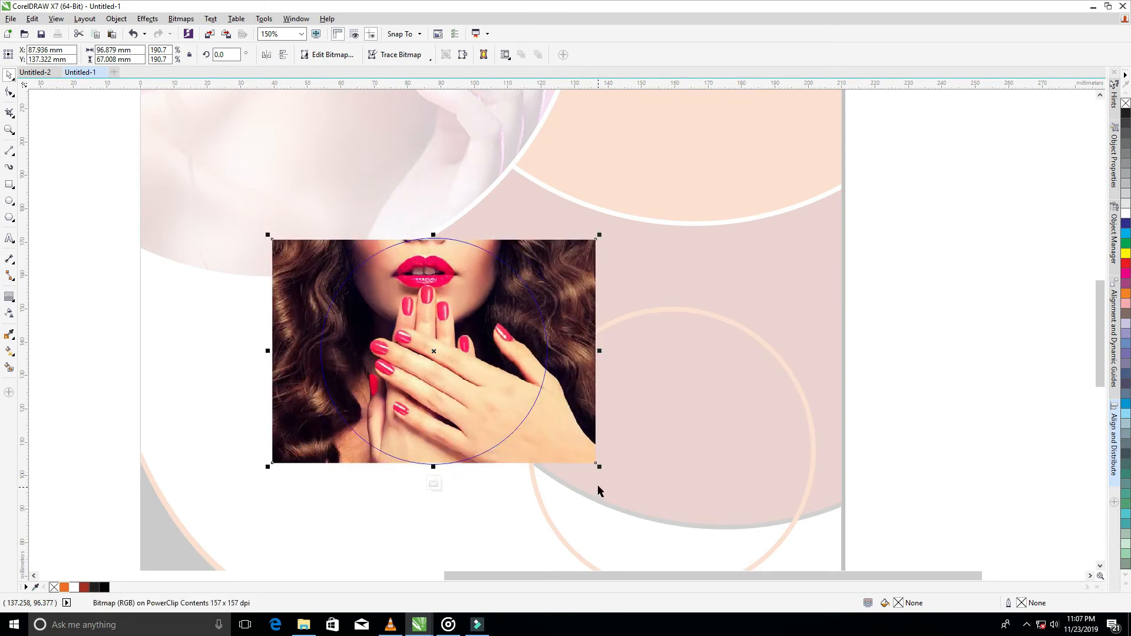
{"action": "left_click_drag", "start_coordinate": [602, 468], "coordinate": [602, 469]}
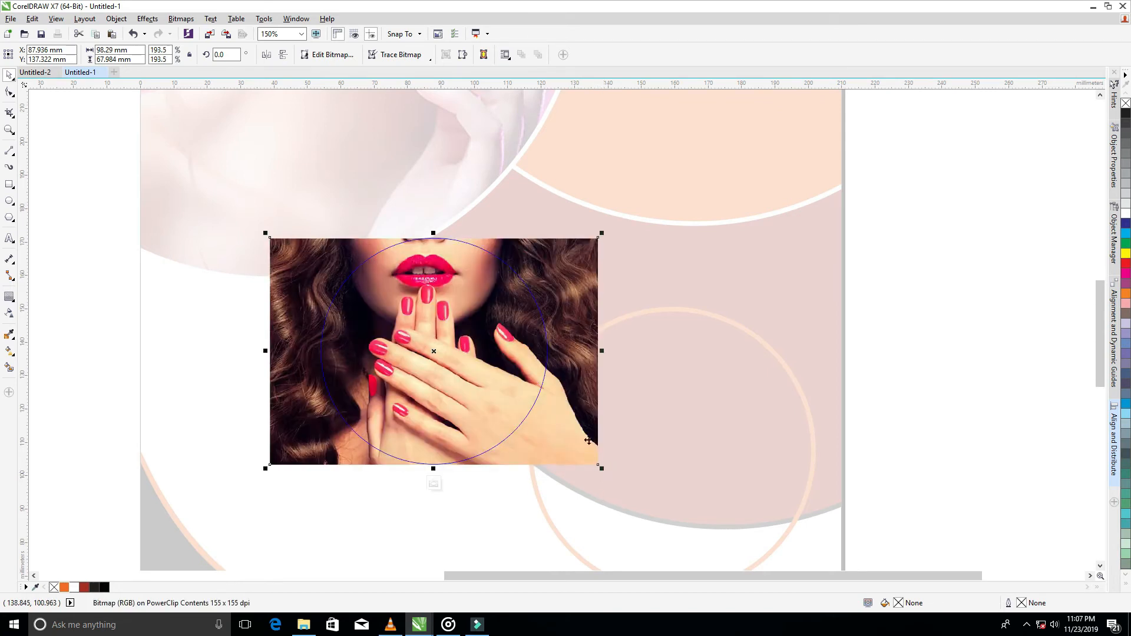
{"action": "left_click", "coordinate": [434, 483]}
PowerClip the bride photo inside the larger outlined circle.
{"action": "scroll", "coordinate": [449, 424], "scroll_direction": "down", "scroll_amount": 2}
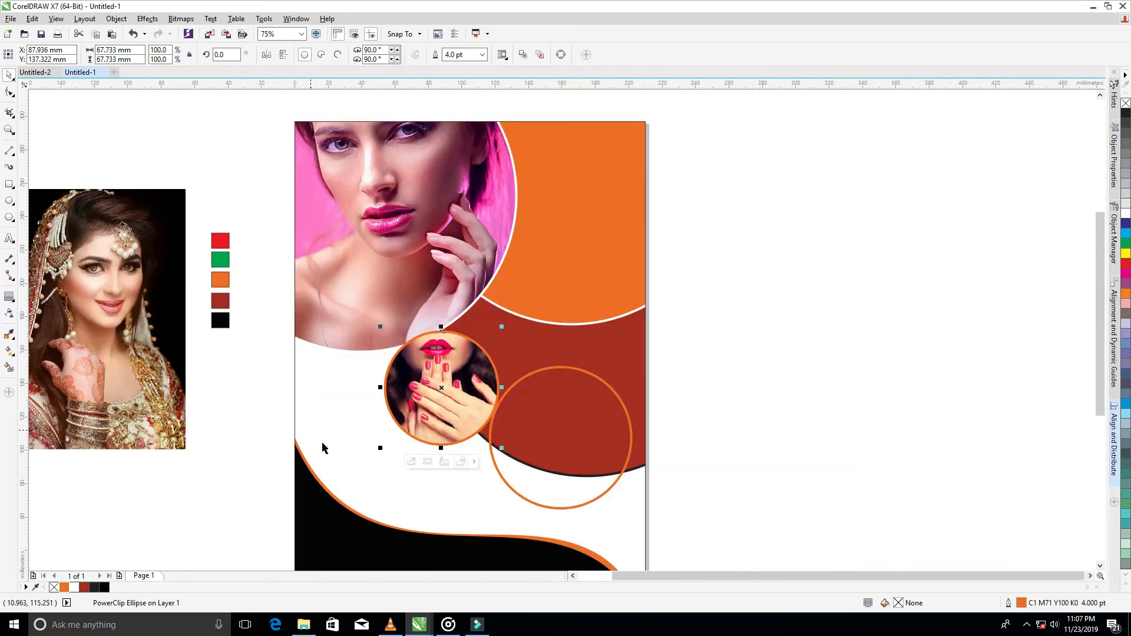
{"action": "right_click", "coordinate": [114, 288]}
{"action": "left_click", "coordinate": [155, 290]}
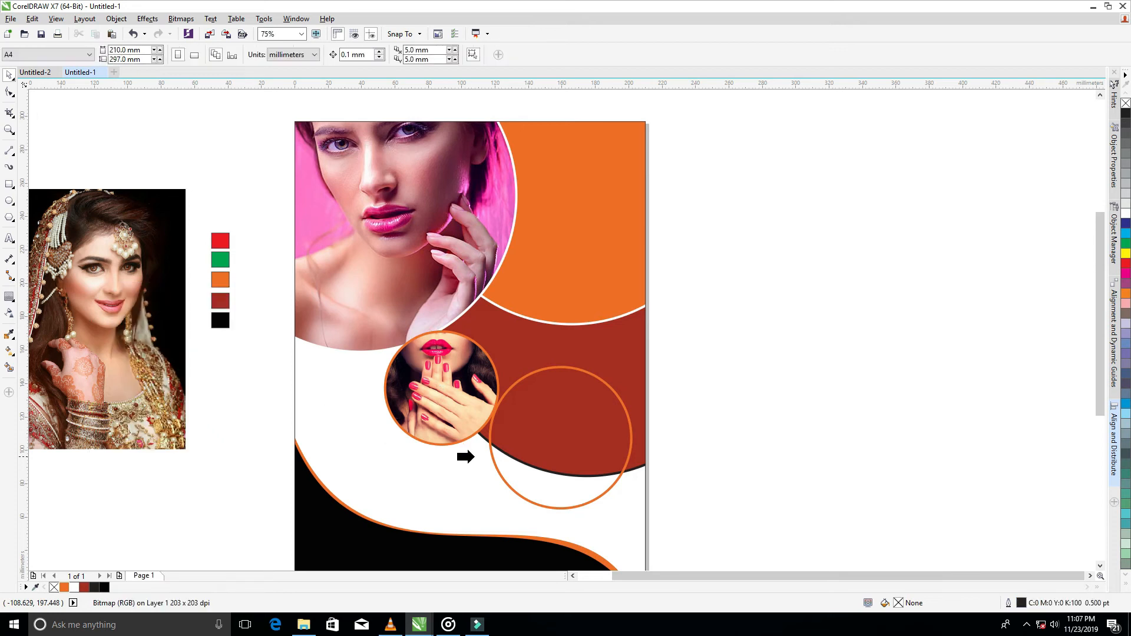
{"action": "left_click", "coordinate": [491, 457]}
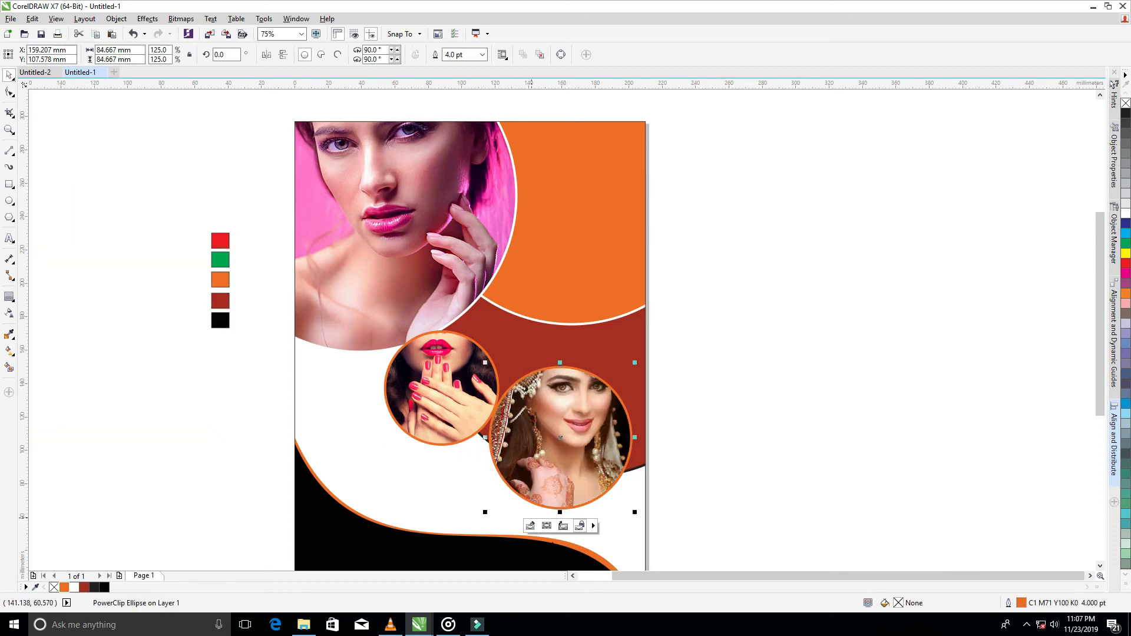
Edit the larger circle's PowerClip contents, reducing the bride photo to about 93 mm wide, then finish editing and deselect.
{"action": "scroll", "coordinate": [584, 573], "scroll_direction": "up", "scroll_amount": 2}
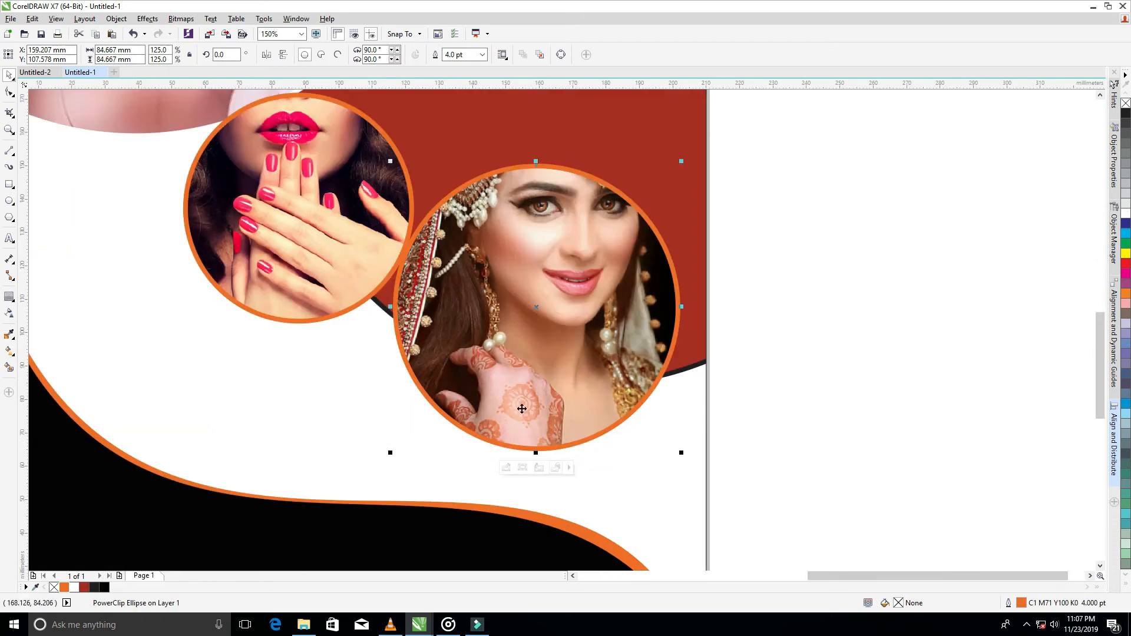
{"action": "left_click", "coordinate": [506, 467]}
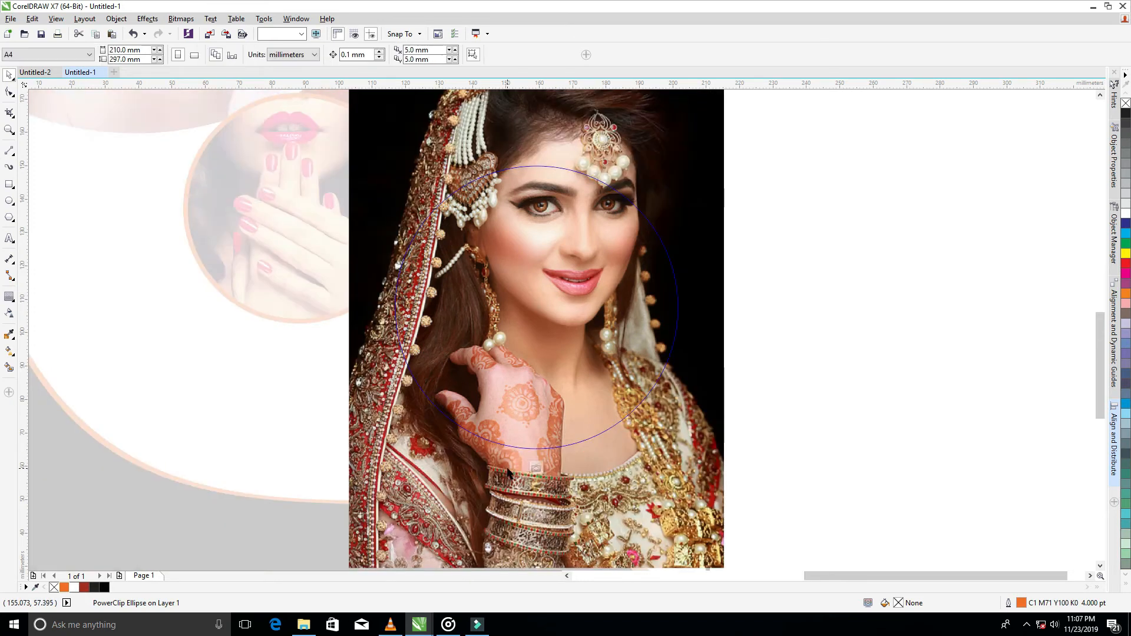
{"action": "scroll", "coordinate": [631, 456], "scroll_direction": "down", "scroll_amount": 2}
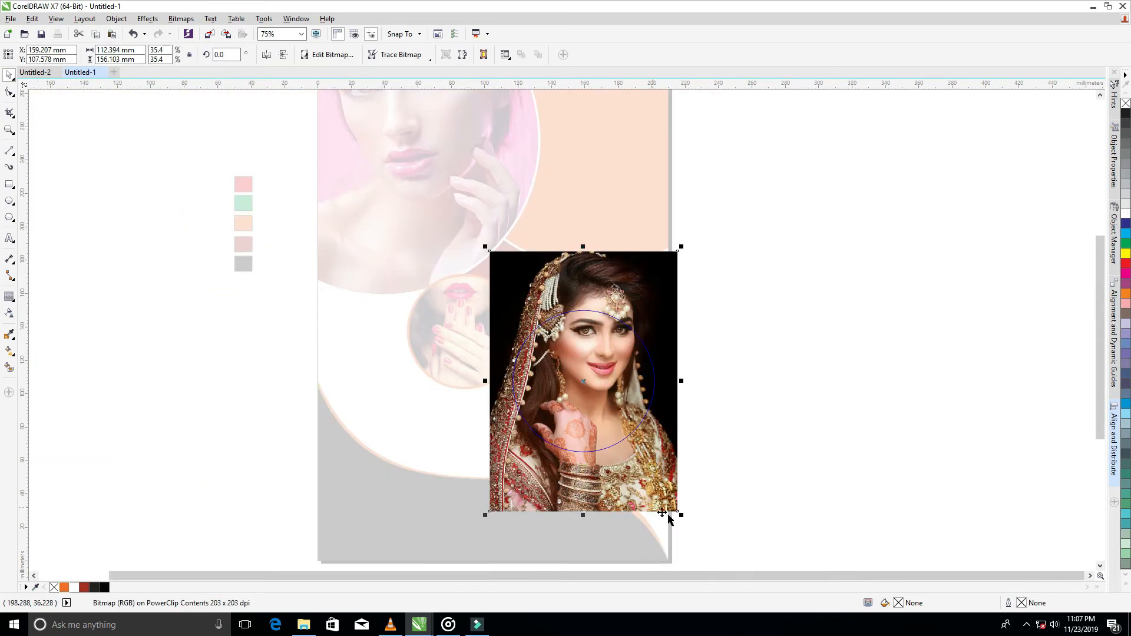
{"action": "left_click_drag", "start_coordinate": [677, 513], "coordinate": [670, 492]}
{"action": "scroll", "coordinate": [662, 548], "scroll_direction": "up", "scroll_amount": 2}
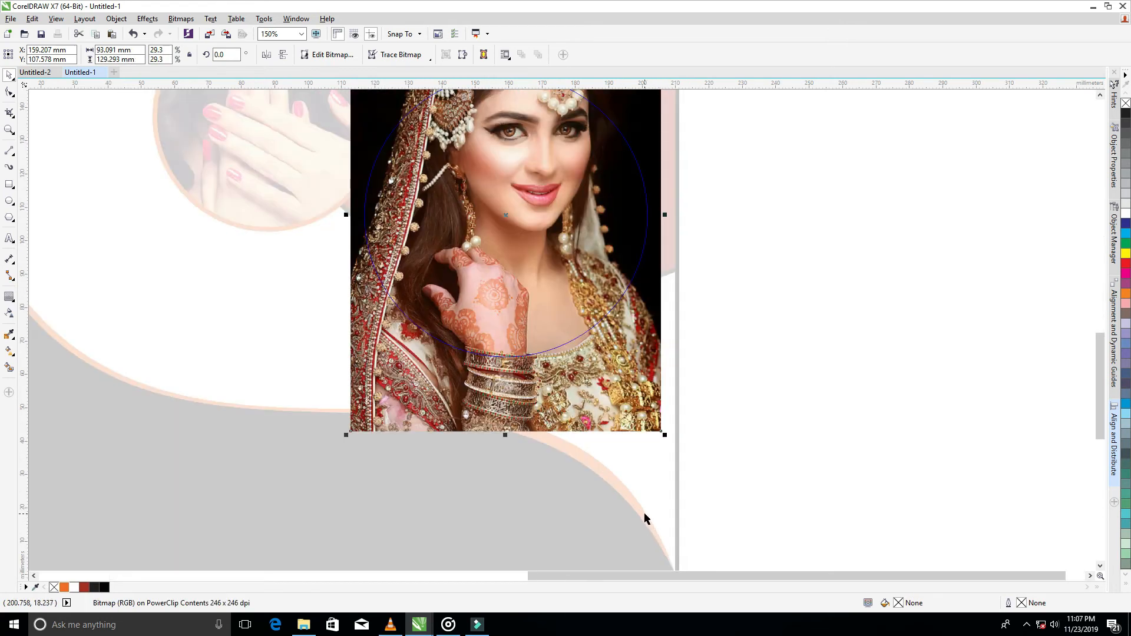
{"action": "left_click", "coordinate": [506, 375]}
{"action": "left_click", "coordinate": [699, 387]}
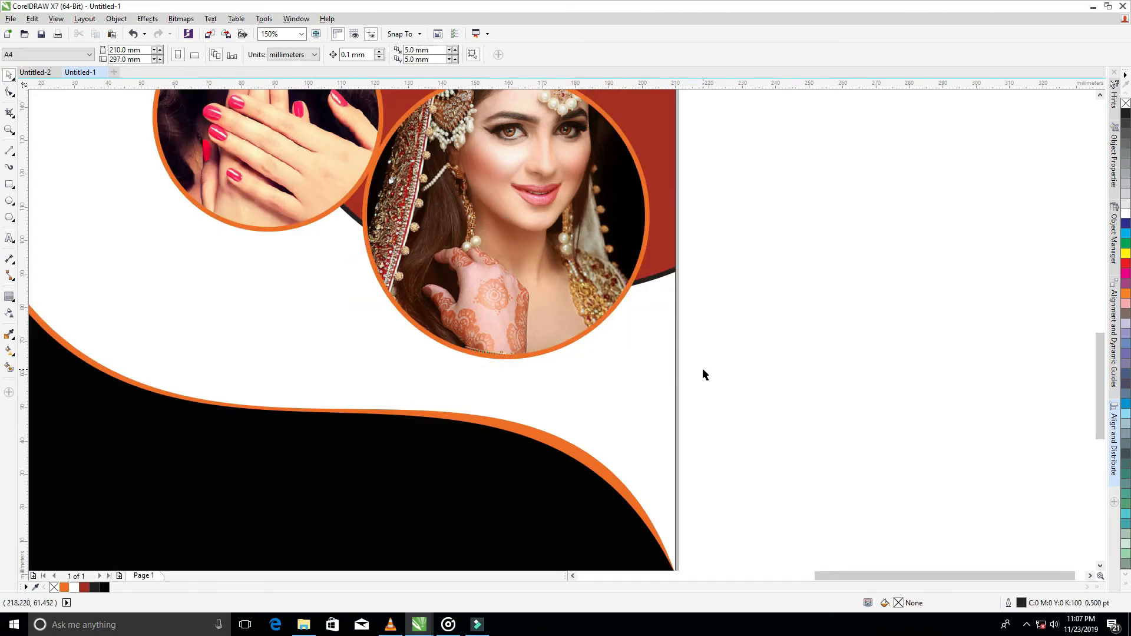
Move the smaller circle with the hands photo up by about 1.6 mm.
{"action": "scroll", "coordinate": [703, 374], "scroll_direction": "down", "scroll_amount": 2}
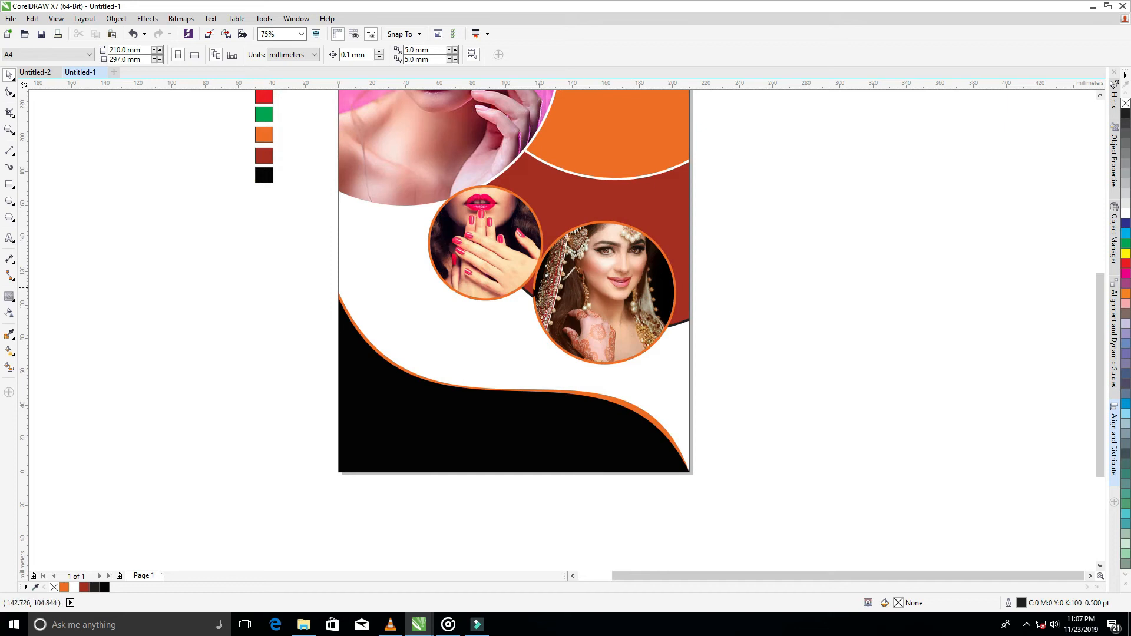
{"action": "left_click", "coordinate": [494, 247]}
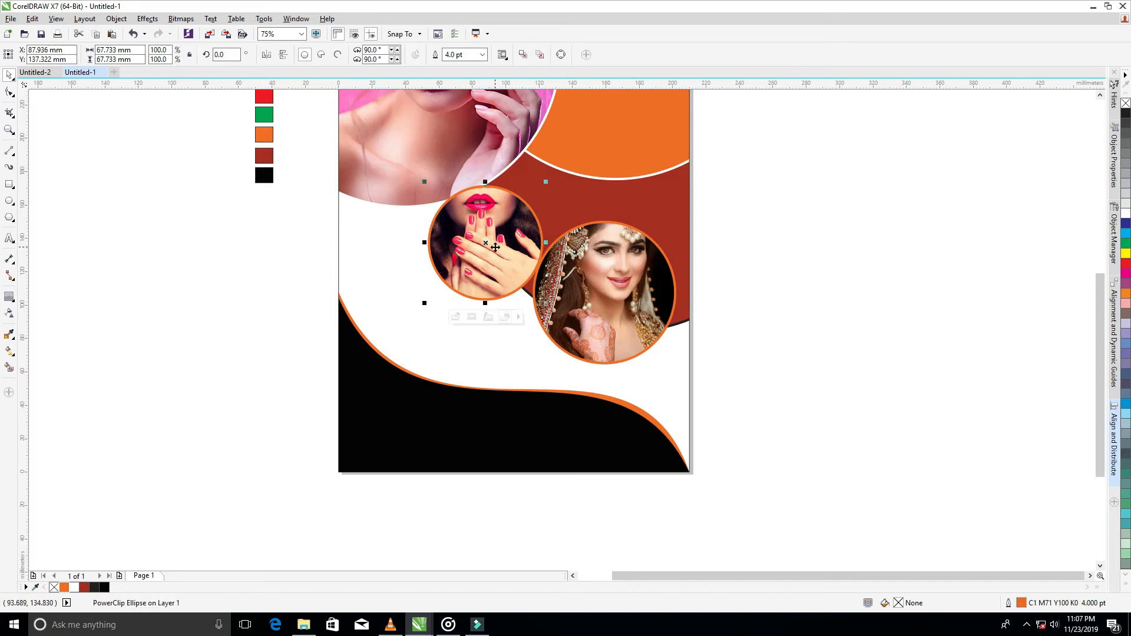
{"action": "left_click_drag", "start_coordinate": [495, 247], "coordinate": [494, 246]}
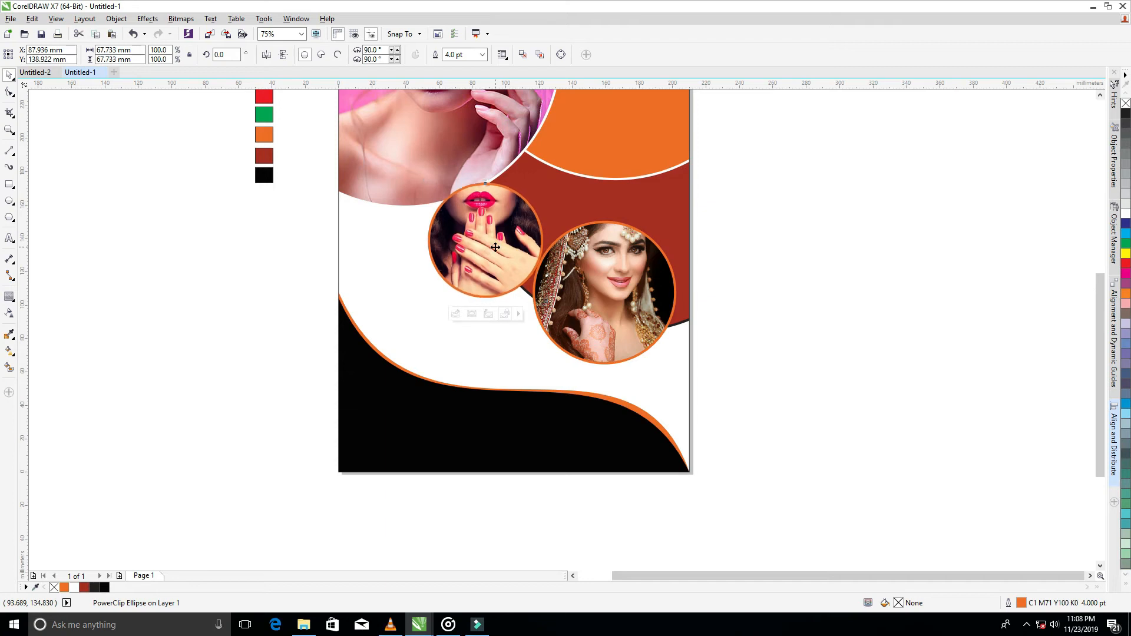
Nudge the larger circle with the bride photo slightly to the left and deselect it.
{"action": "left_click", "coordinate": [549, 301]}
{"action": "key", "text": "Left"}
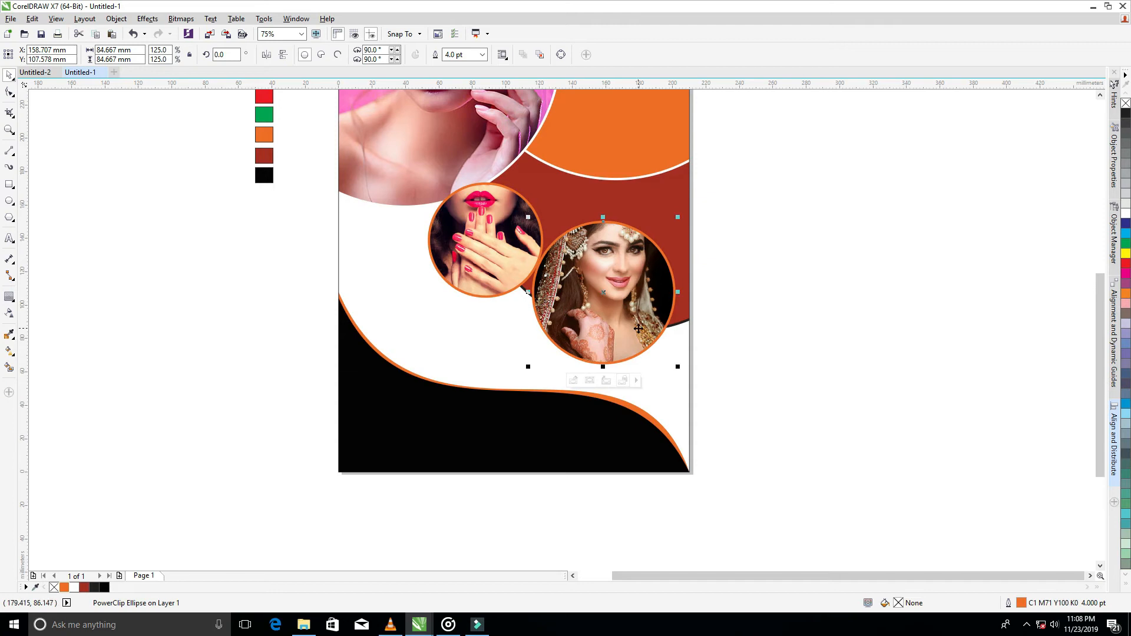
{"action": "left_click", "coordinate": [751, 423]}
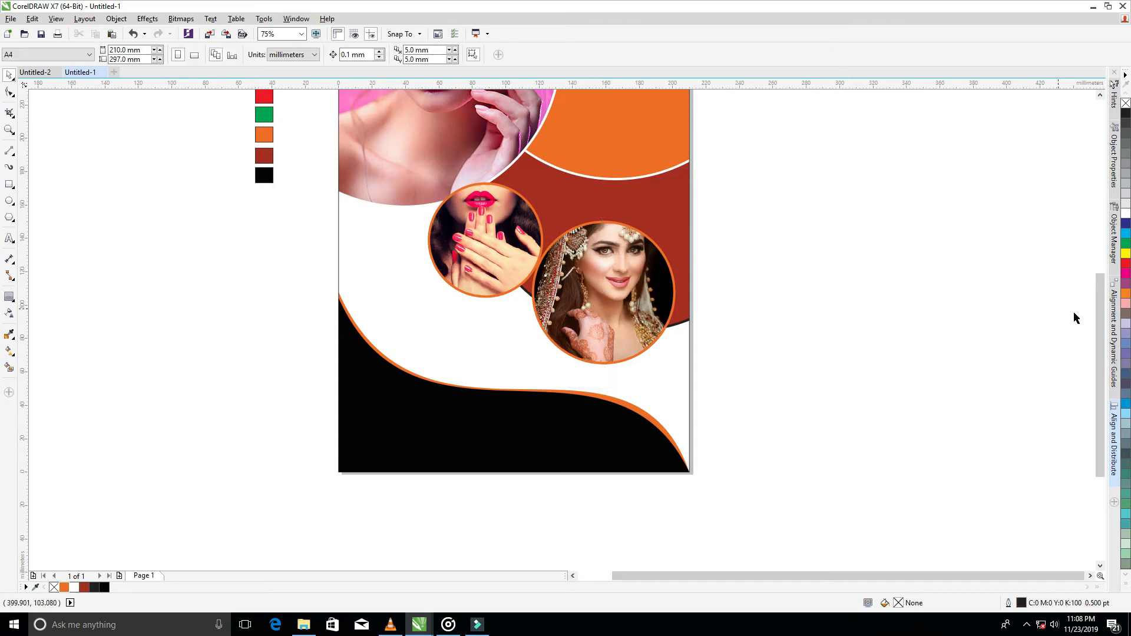
Add the text "50% ON ALL PRODUCT" on the orange circle.
{"action": "scroll", "coordinate": [1091, 308], "scroll_direction": "up", "scroll_amount": 1}
{"action": "scroll", "coordinate": [1092, 308], "scroll_direction": "up", "scroll_amount": 2}
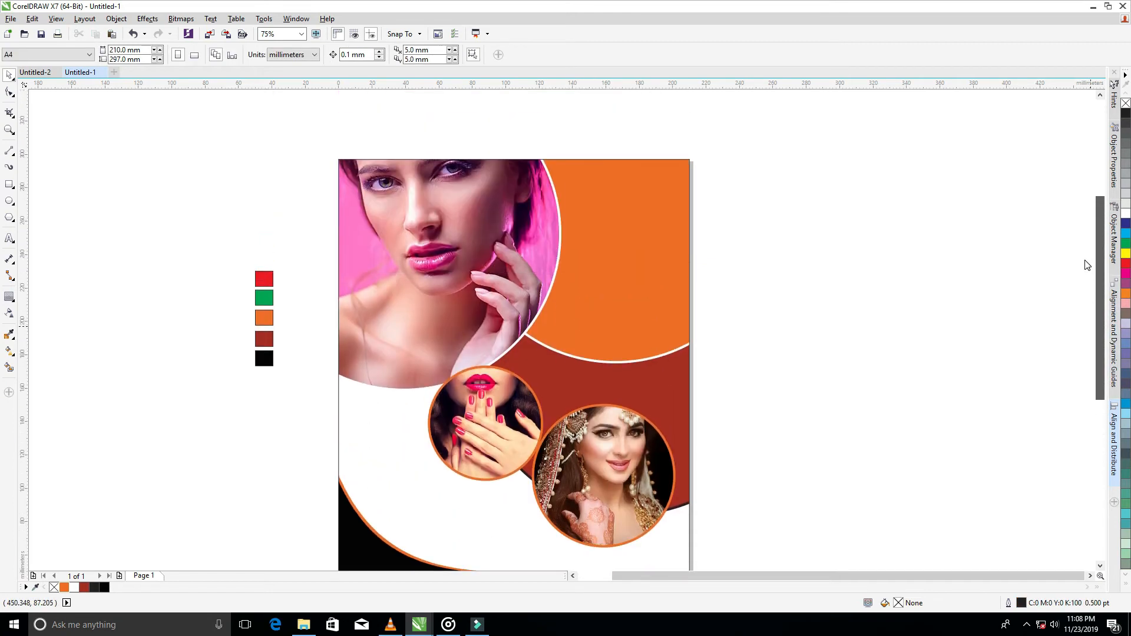
{"action": "left_click", "coordinate": [9, 239]}
{"action": "left_click", "coordinate": [593, 207]}
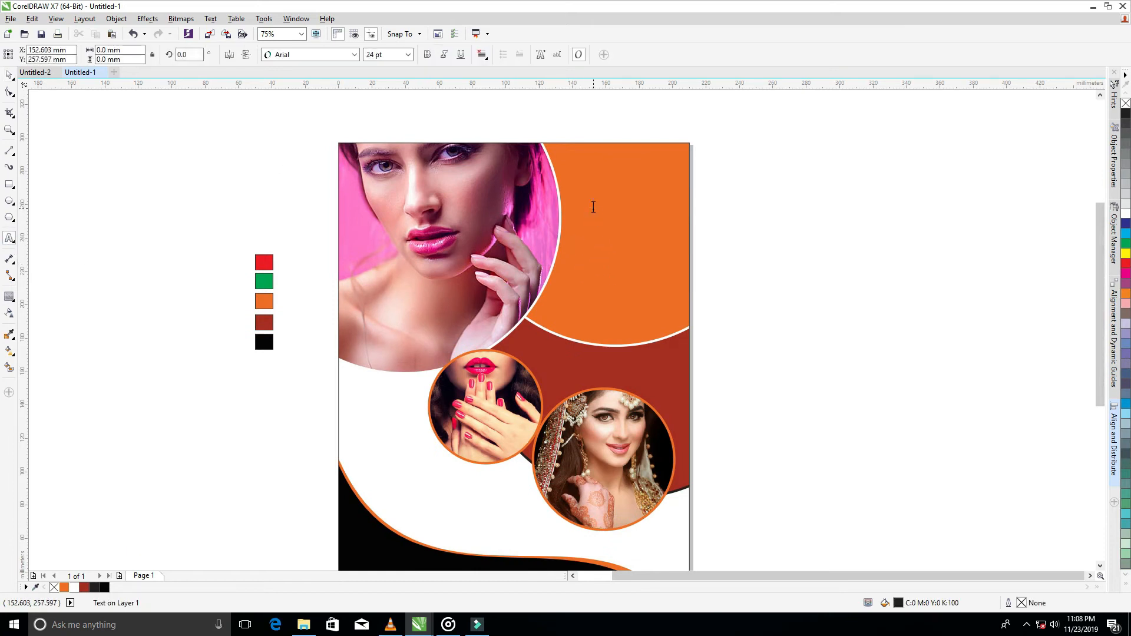
{"action": "type", "text": "50"}
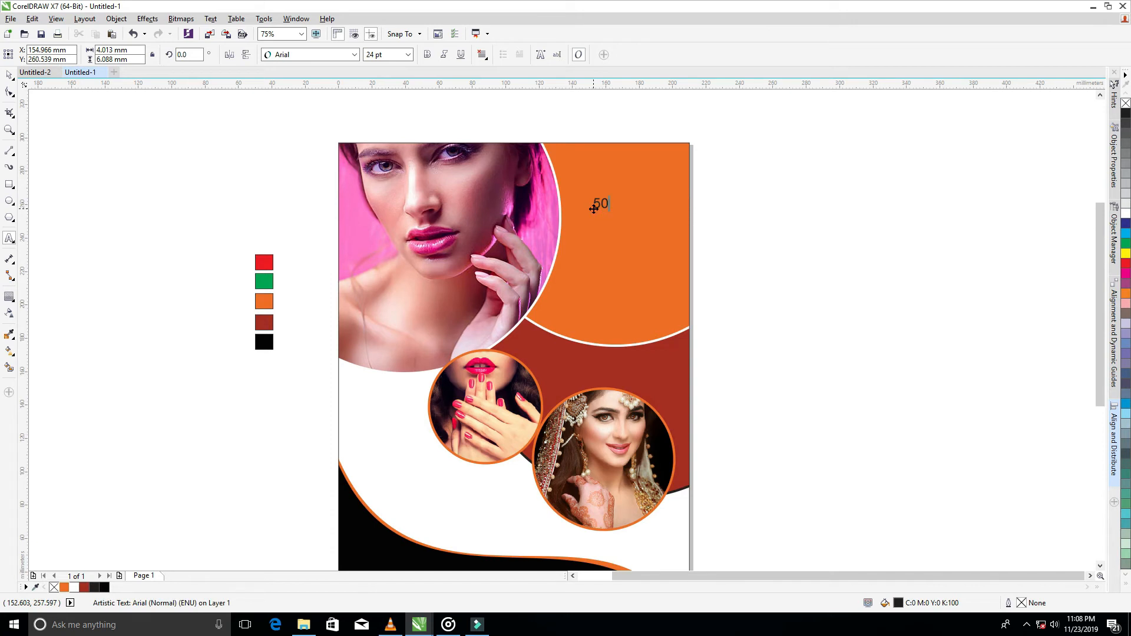
{"action": "type", "text": "% ON"}
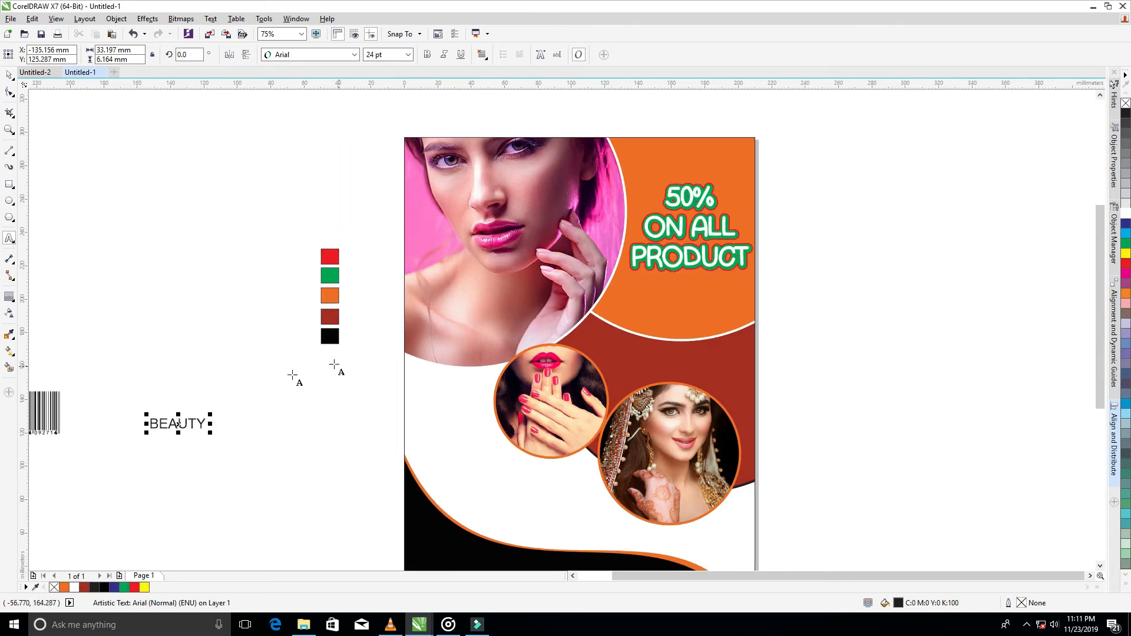
Complete the BEAUTY text beside the page as "BEAUTY PARLOR" and change its case to "Beauty Parlor".
{"action": "type", "text": "PARLOR"}
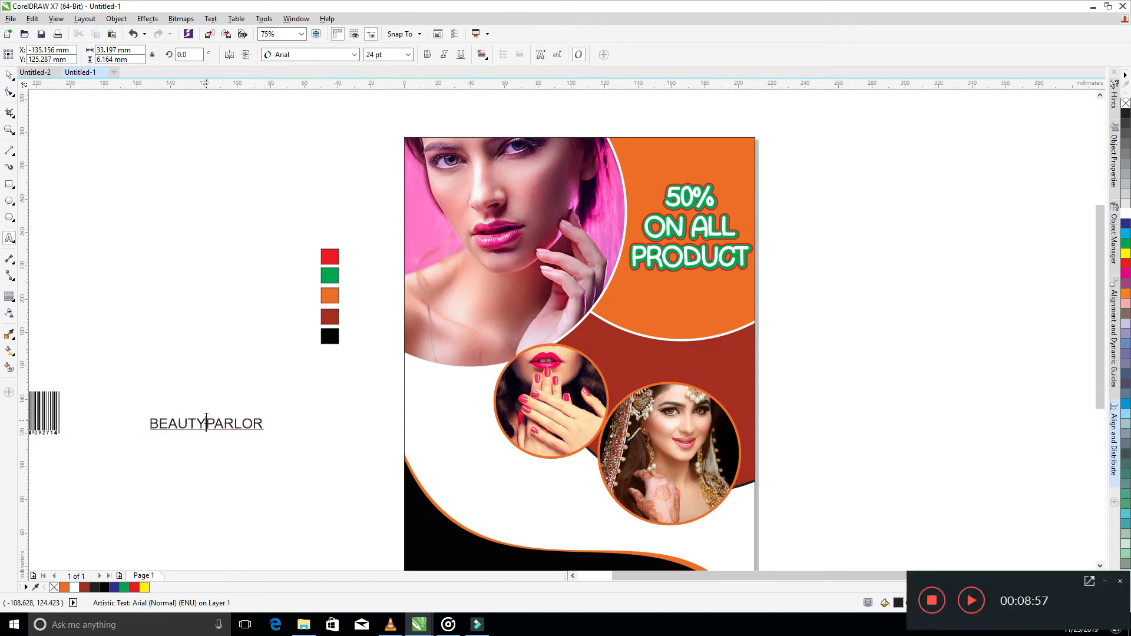
{"action": "key", "text": "Escape"}
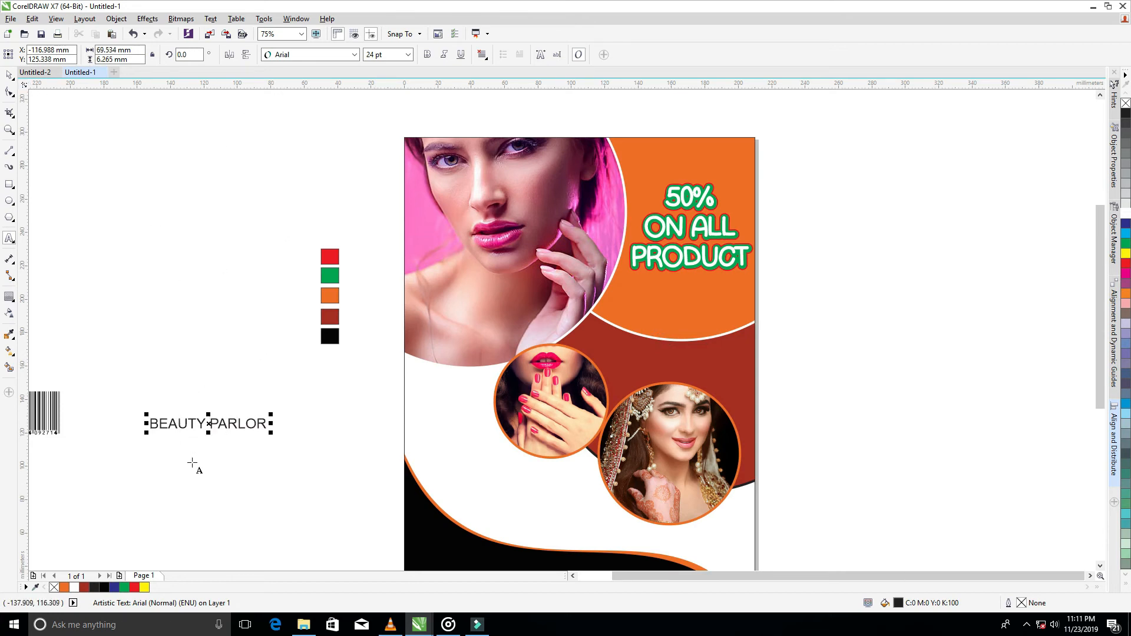
{"action": "key", "text": "ctrl+a"}
{"action": "right_click", "coordinate": [222, 419]}
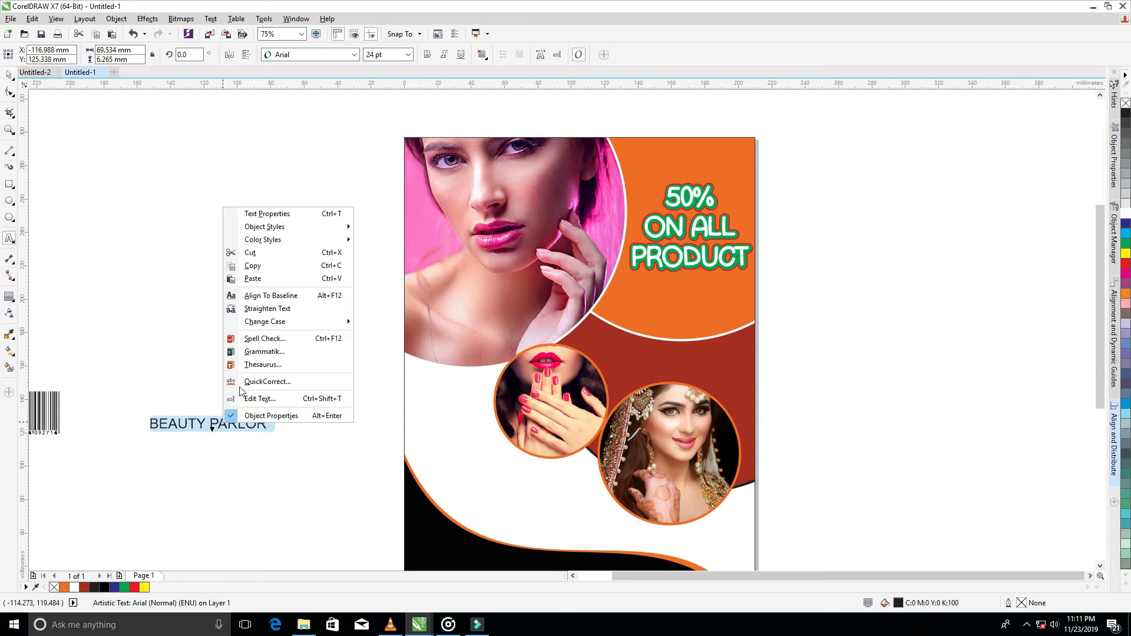
{"action": "mouse_move", "coordinate": [268, 322]}
{"action": "left_click", "coordinate": [385, 361]}
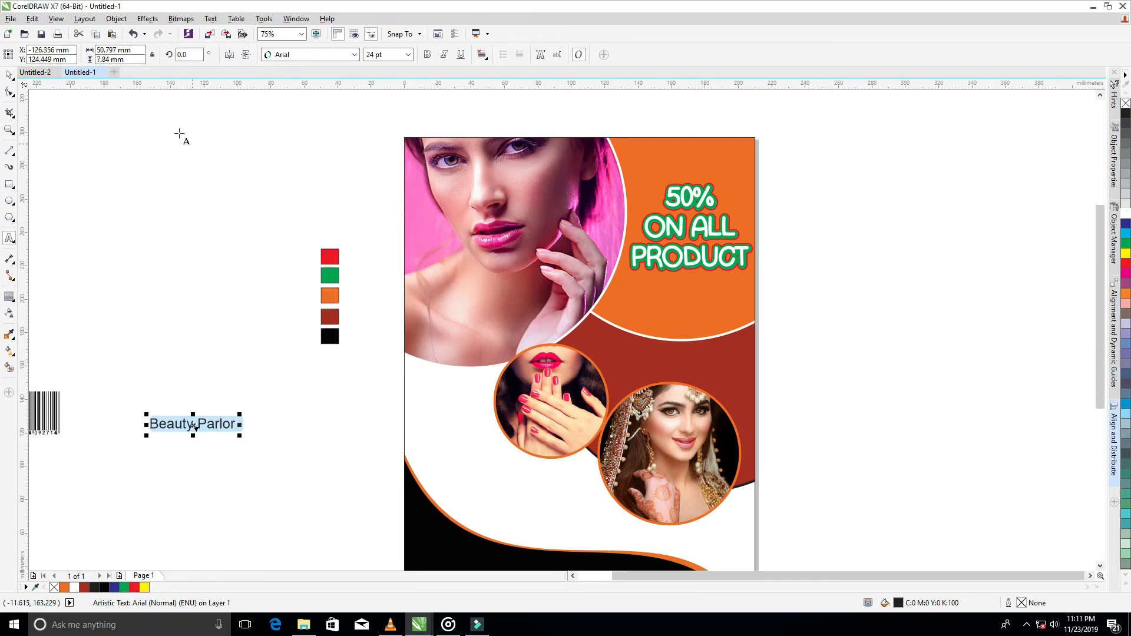
Set the "Beauty Parlor" text to the Aktuelle font and move it onto the dark red area above the bride photo.
{"action": "left_click", "coordinate": [355, 57]}
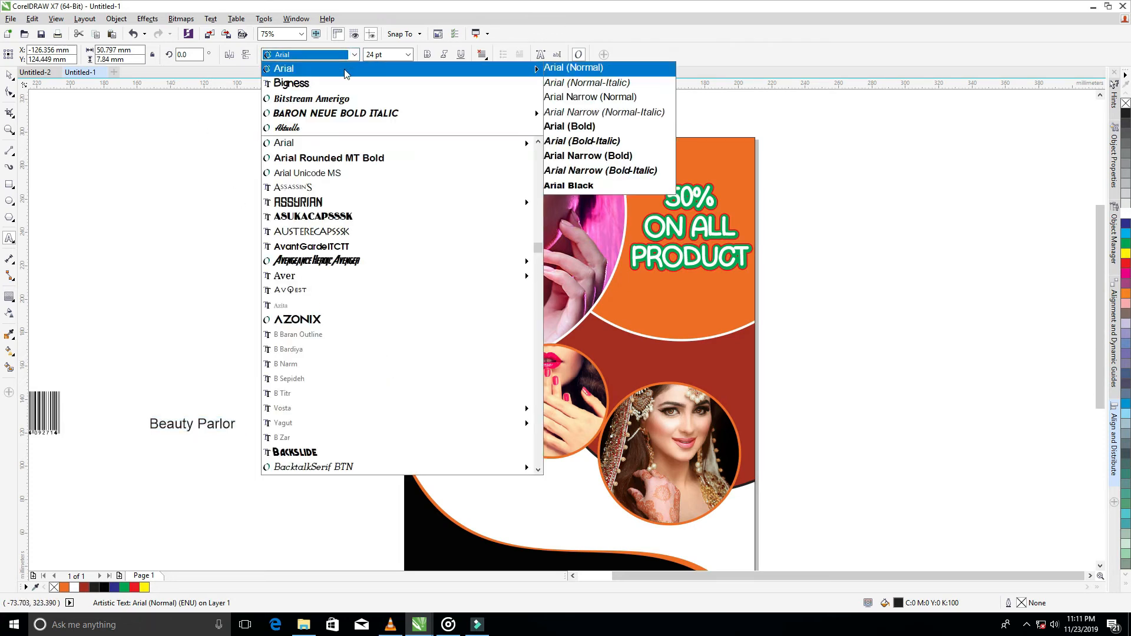
{"action": "left_click", "coordinate": [307, 129]}
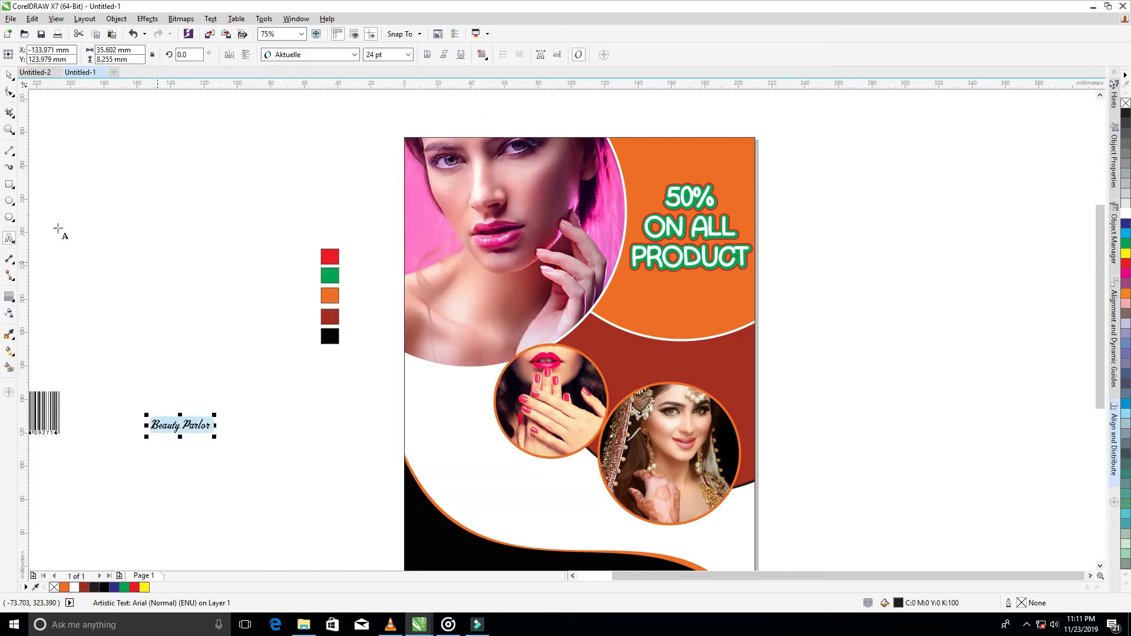
{"action": "left_click", "coordinate": [9, 76]}
{"action": "left_click_drag", "start_coordinate": [180, 425], "coordinate": [651, 360]}
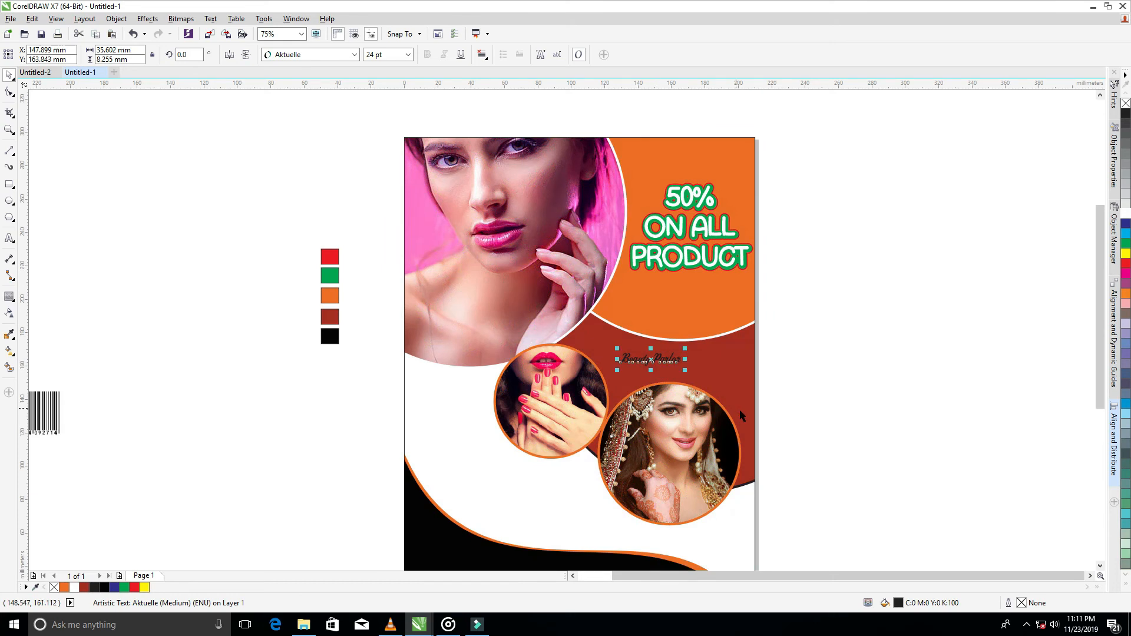
Enlarge the "Beauty Parlor" text to about 65 mm wide, position it above the bride photo, and fill it with white.
{"action": "scroll", "coordinate": [747, 414], "scroll_direction": "up", "scroll_amount": 4}
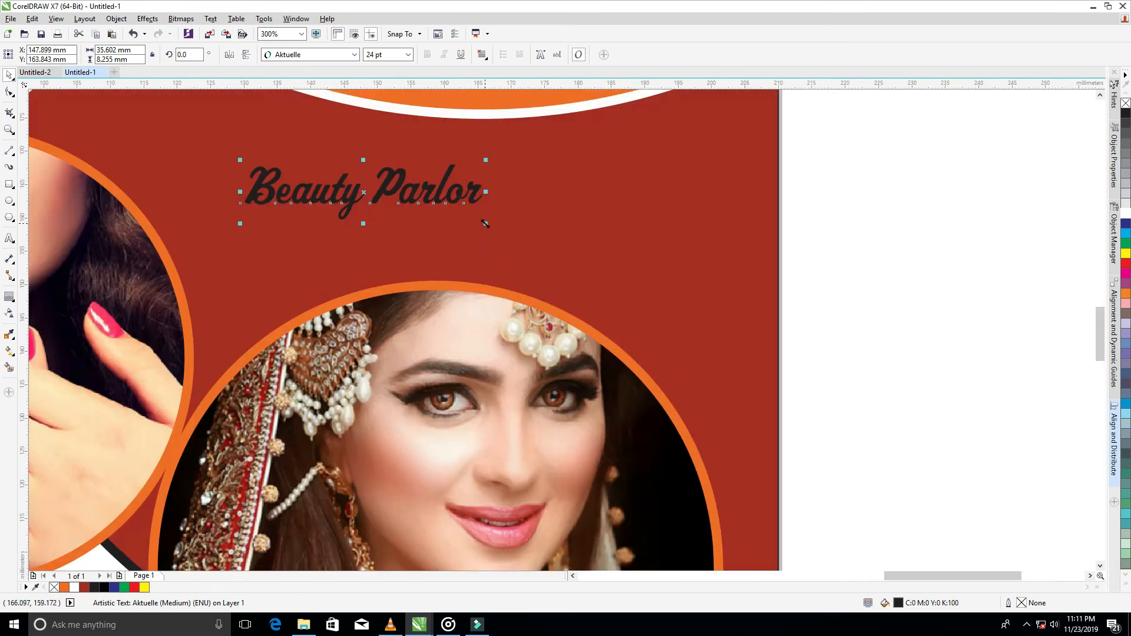
{"action": "left_click_drag", "start_coordinate": [493, 228], "coordinate": [585, 295]}
{"action": "left_click_drag", "start_coordinate": [363, 191], "coordinate": [426, 199]}
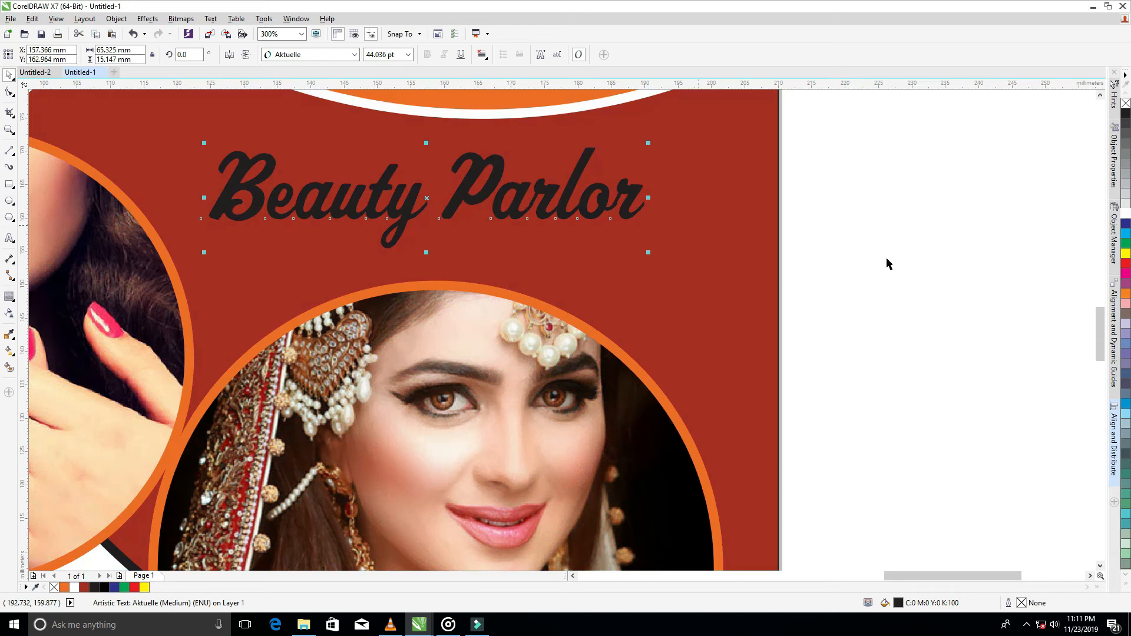
{"action": "left_click", "coordinate": [1125, 216]}
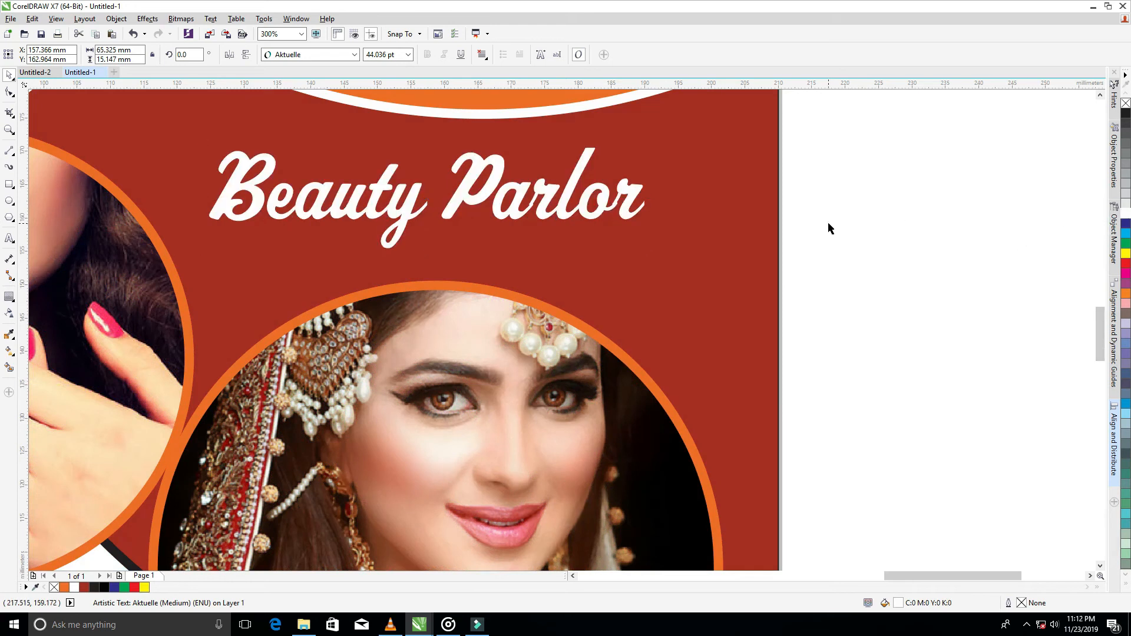
{"action": "left_click", "coordinate": [828, 222]}
Move the smaller circle with the hands photo up and right, to about X 92.6 mm and Y 146.3 mm.
{"action": "scroll", "coordinate": [829, 223], "scroll_direction": "down", "scroll_amount": 3}
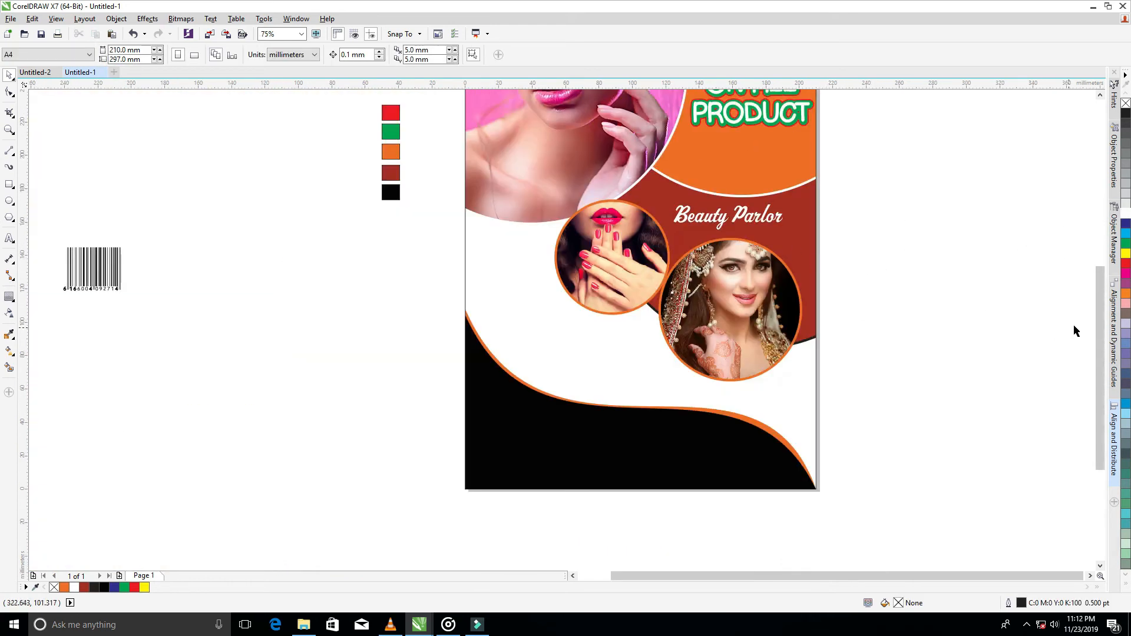
{"action": "mouse_move", "coordinate": [1096, 306]}
{"action": "left_mouse_down"}
{"action": "mouse_move", "coordinate": [1100, 326]}
{"action": "mouse_move", "coordinate": [1100, 297]}
{"action": "left_mouse_up"}
{"action": "left_click", "coordinate": [614, 298]}
{"action": "left_click_drag", "start_coordinate": [614, 298], "coordinate": [619, 287]}
{"action": "left_click", "coordinate": [880, 364]}
{"action": "left_click", "coordinate": [642, 314]}
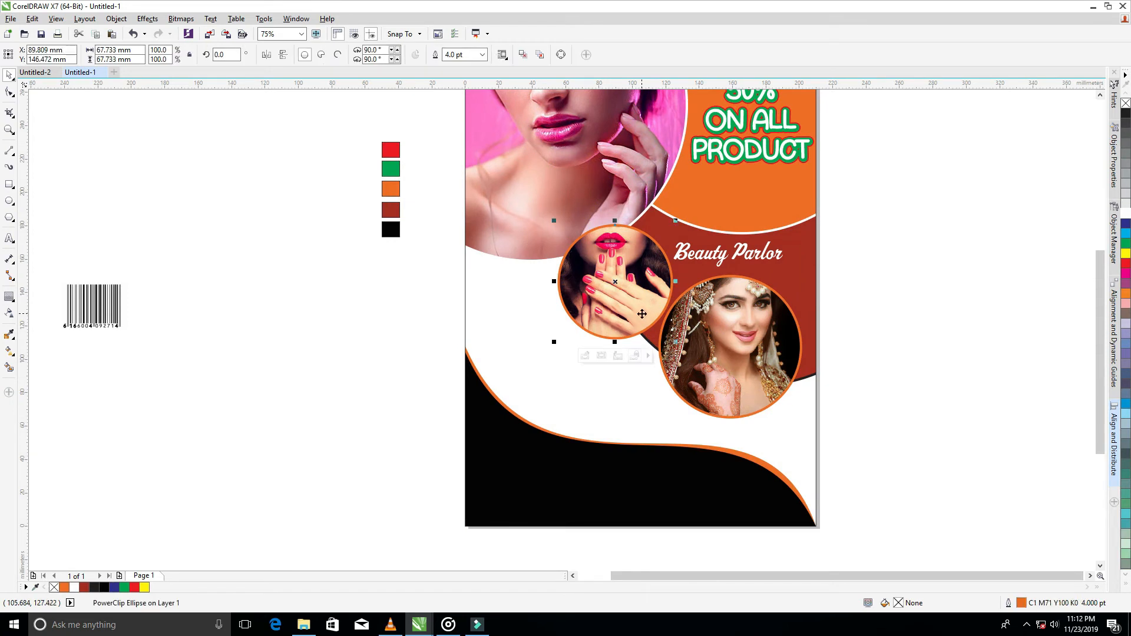
{"action": "key", "text": "Right"}
{"action": "key", "text": "Right"}
{"action": "key", "text": "Right"}
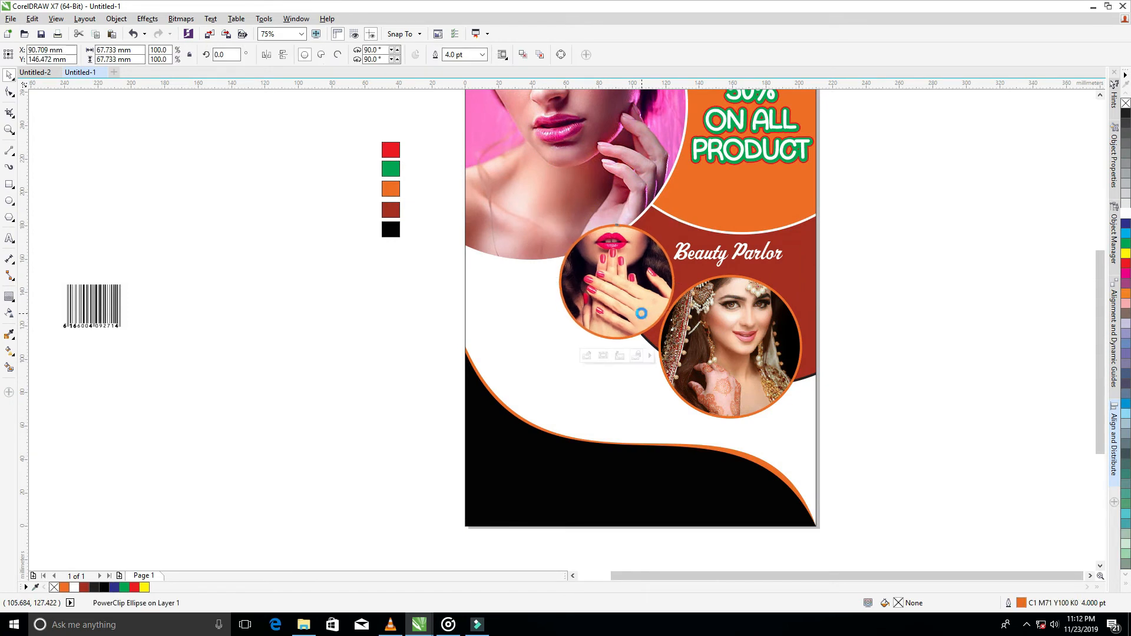
{"action": "key", "text": "Down"}
{"action": "key", "text": "Down"}
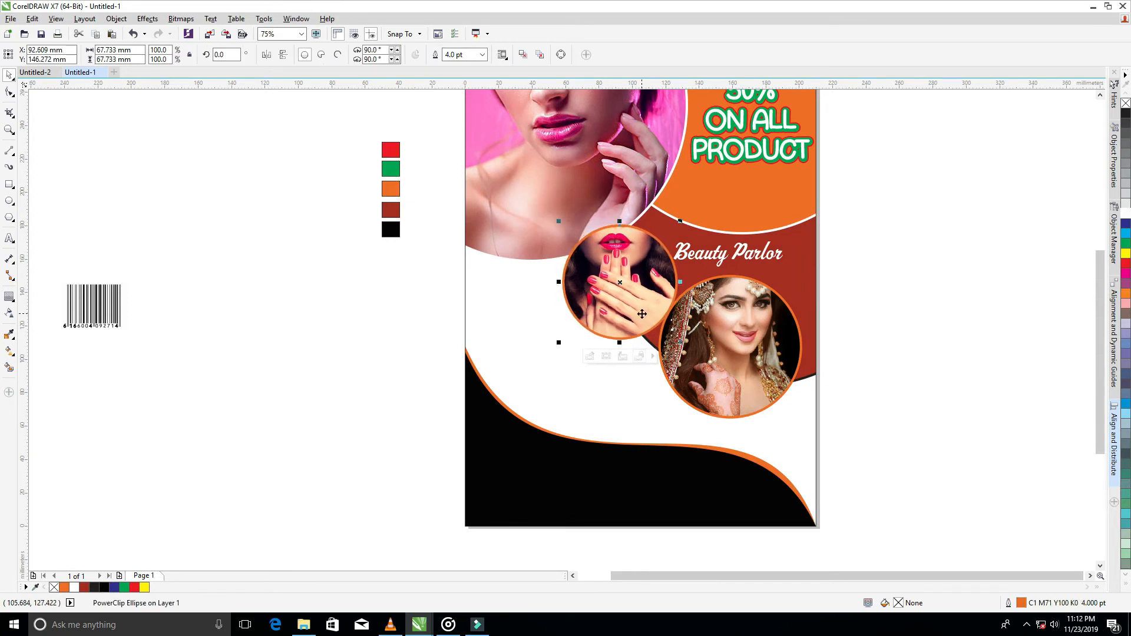
Move the "Beauty Parlor" text slightly right, away from the hands photo circle, and deselect it.
{"action": "left_click", "coordinate": [724, 254]}
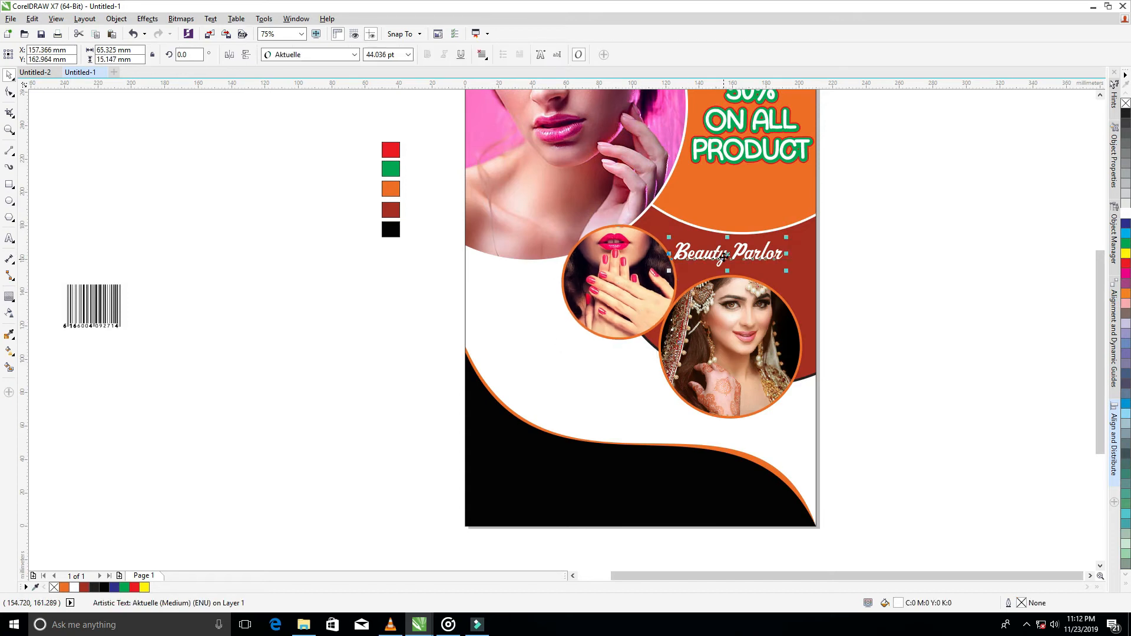
{"action": "left_click_drag", "start_coordinate": [732, 255], "coordinate": [743, 263]}
{"action": "left_click", "coordinate": [886, 291]}
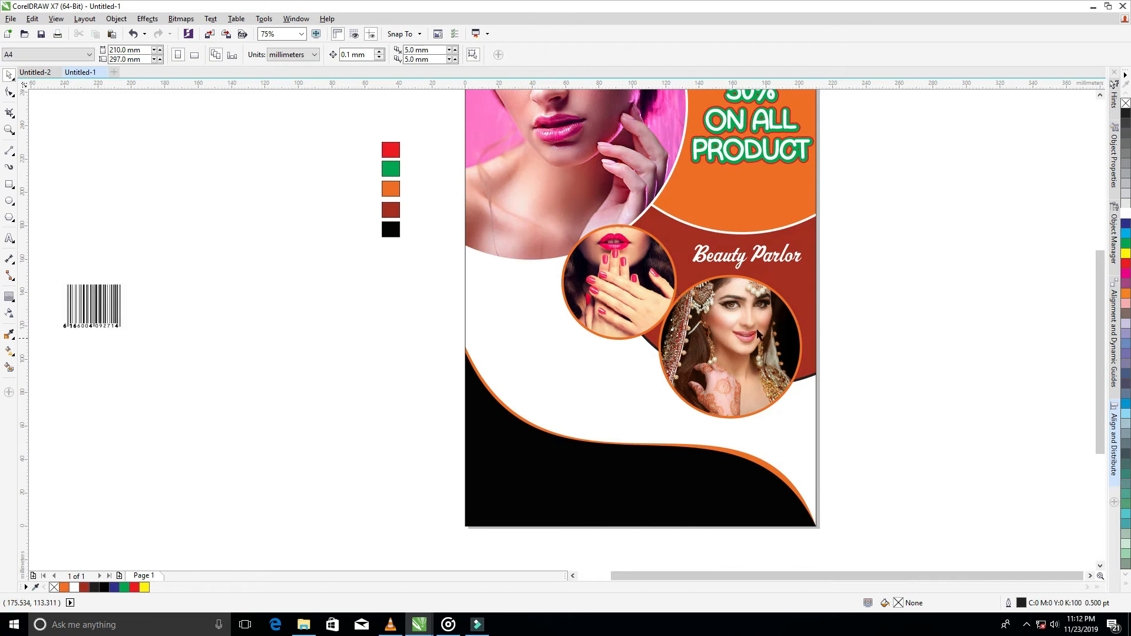
Move the barcode onto the left part of the black wave and bring it to the front of the layer.
{"action": "left_click", "coordinate": [97, 316]}
{"action": "left_click_drag", "start_coordinate": [93, 318], "coordinate": [526, 481]}
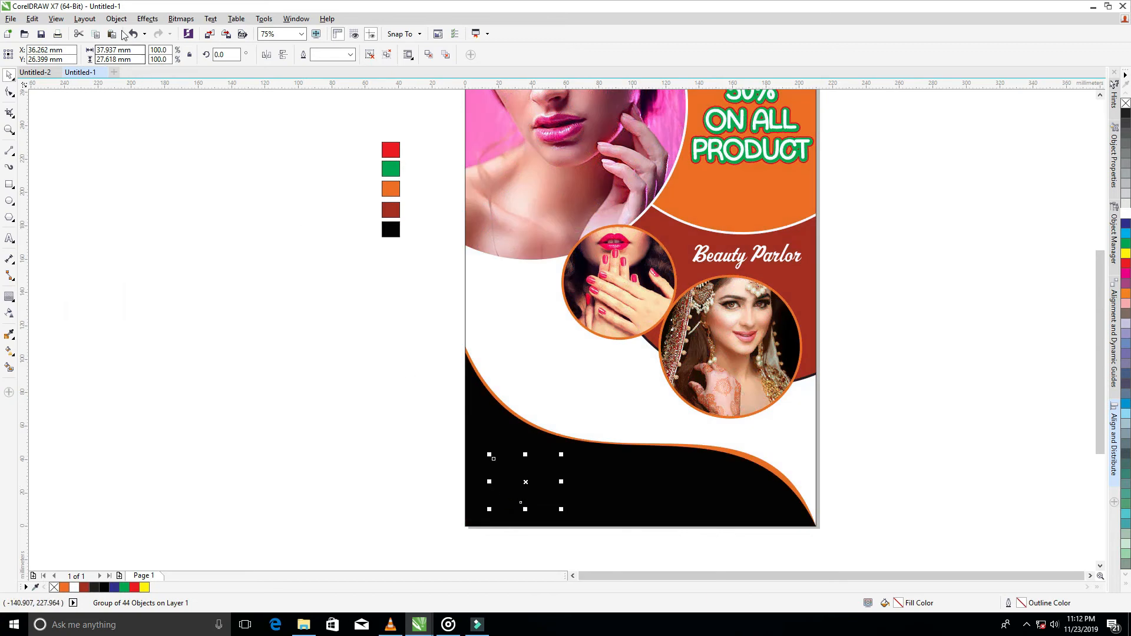
{"action": "left_click", "coordinate": [116, 18]}
{"action": "mouse_move", "coordinate": [139, 166]}
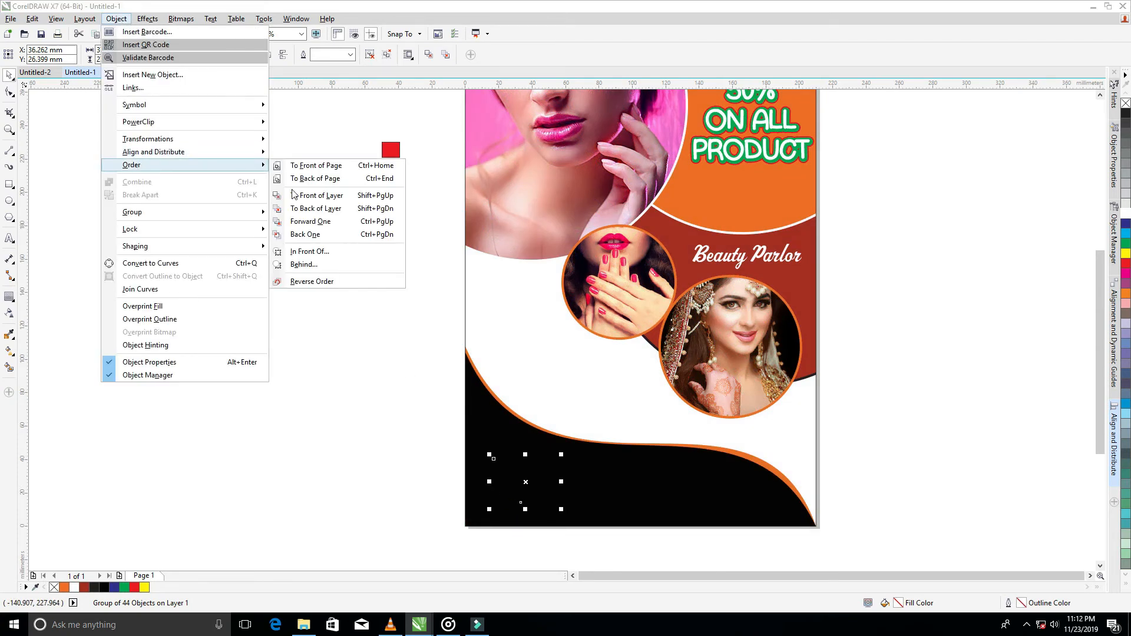
{"action": "left_click", "coordinate": [293, 195]}
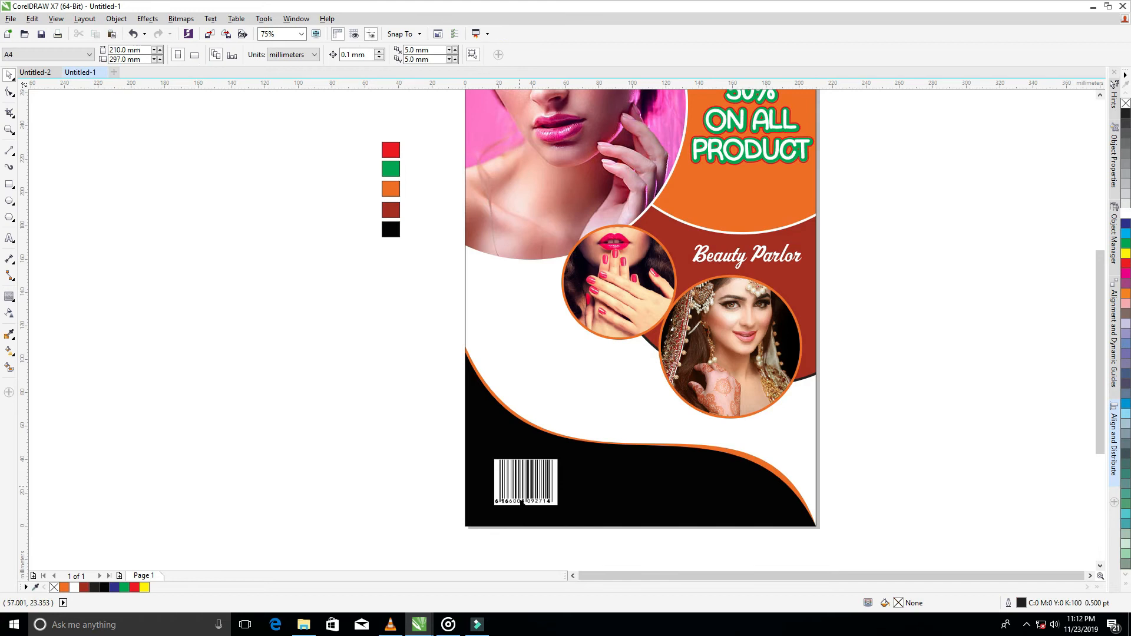
Add the three-line text "MARION BEAUTY PARLOR" in the empty area beside the page.
{"action": "left_click", "coordinate": [9, 238]}
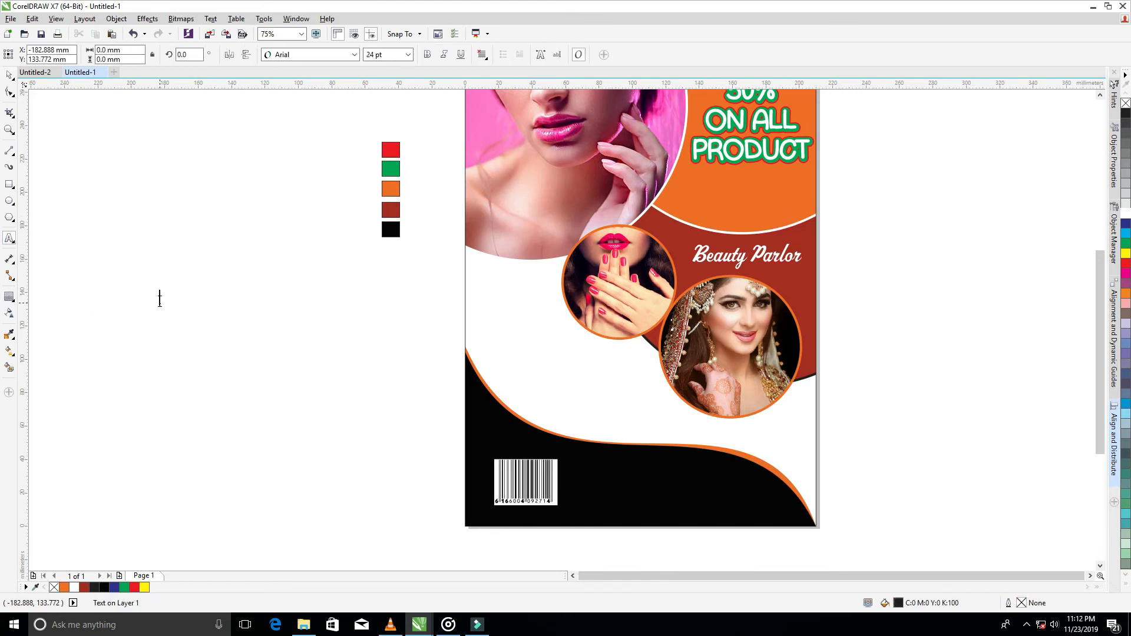
{"action": "left_click", "coordinate": [159, 301]}
{"action": "type", "text": "MARION"}
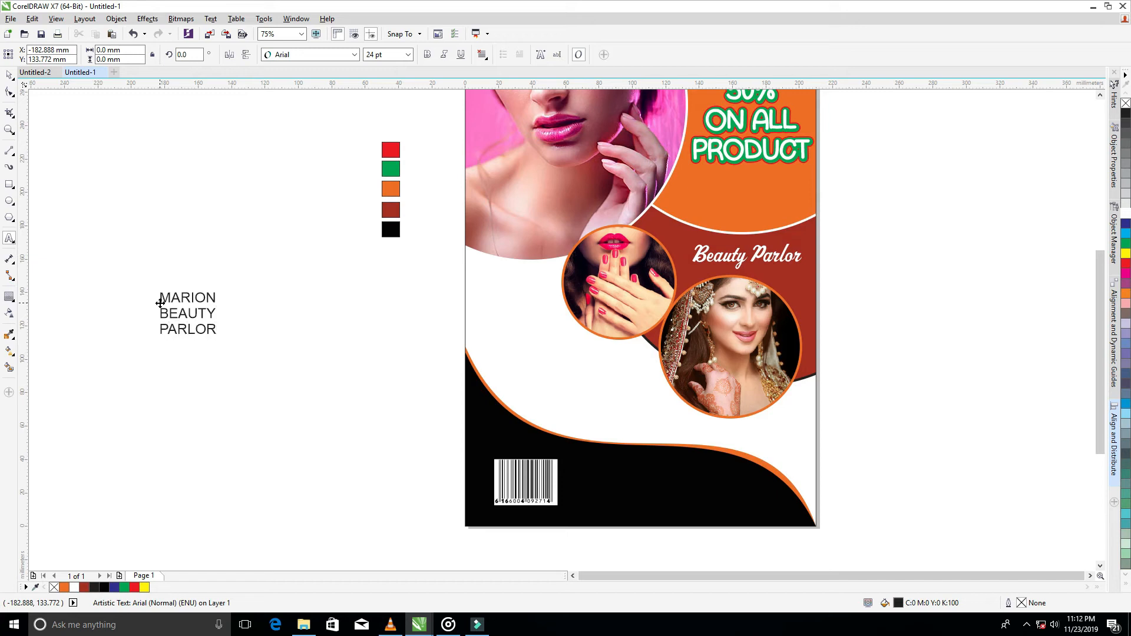
{"action": "key", "text": "ctrl+a"}
{"action": "key", "text": "Escape"}
{"action": "left_click", "coordinate": [230, 325]}
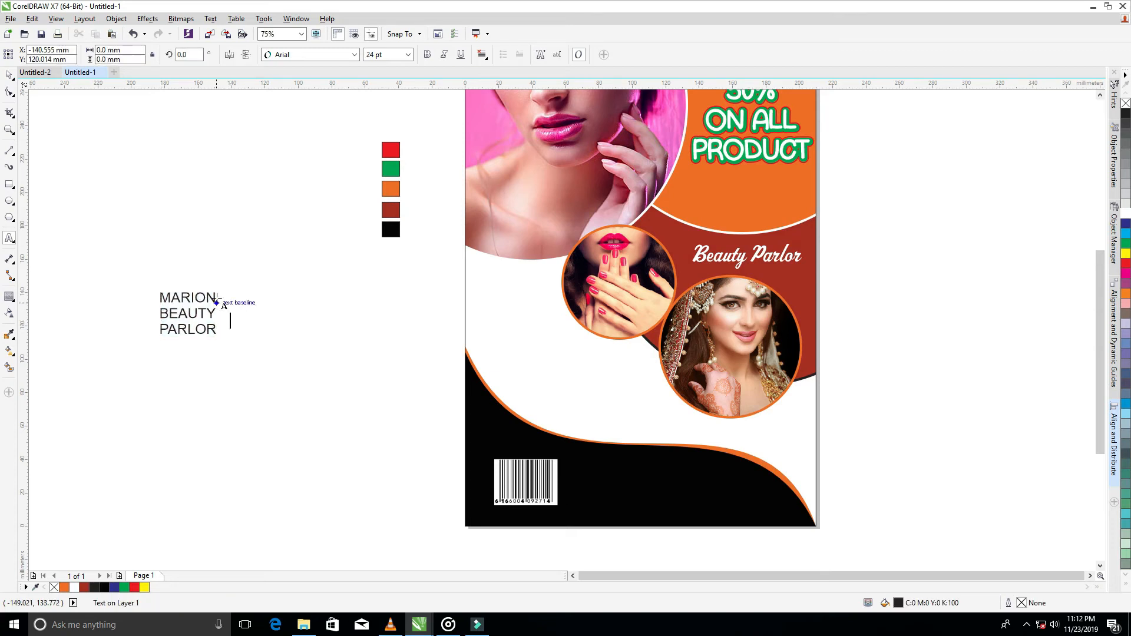
Break the "MARION BEAUTY PARLOR" text apart into separate lines.
{"action": "left_click", "coordinate": [12, 79]}
{"action": "left_click", "coordinate": [169, 298]}
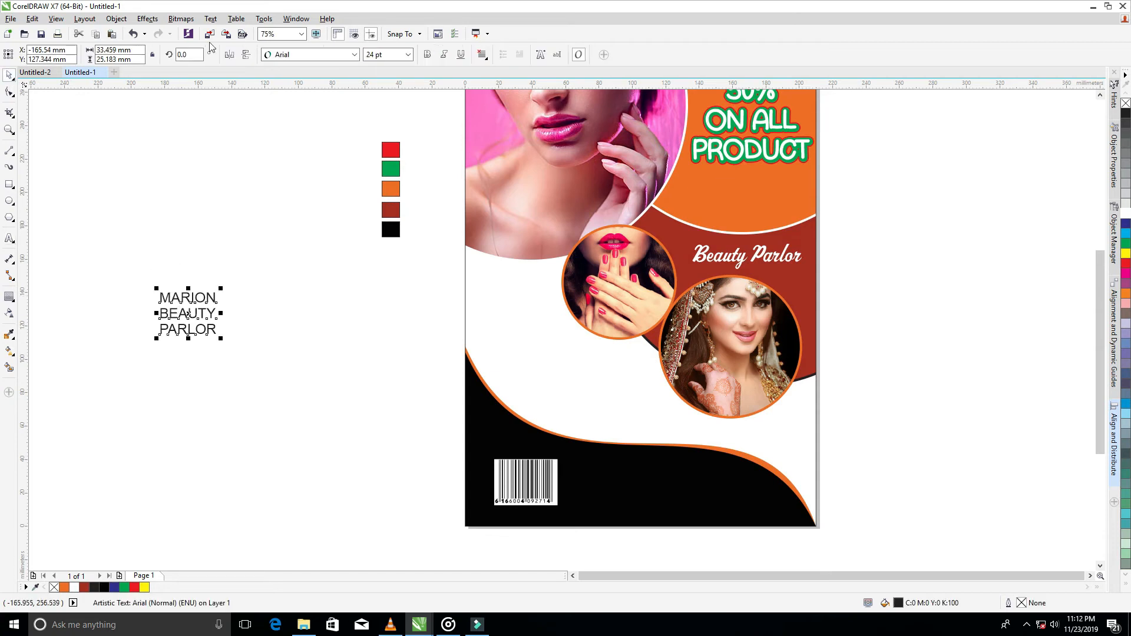
{"action": "left_click", "coordinate": [116, 19]}
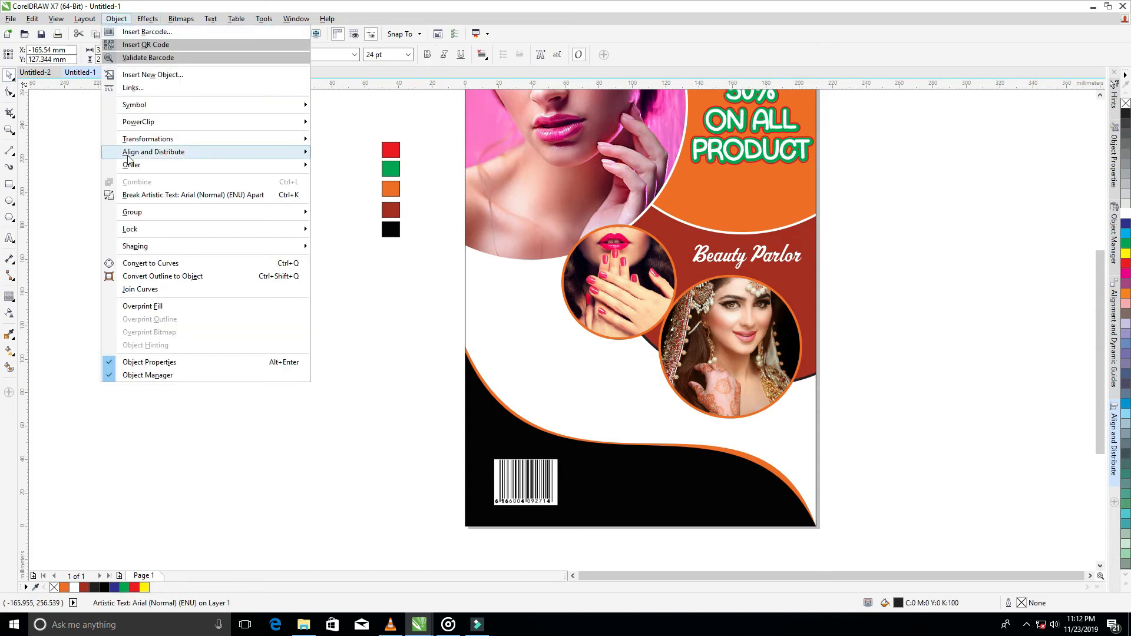
{"action": "left_click", "coordinate": [133, 194]}
{"action": "left_click", "coordinate": [104, 330]}
Set the "MARION" line to the Baron Neue Bold Italic font and enlarge it to about 61 mm wide.
{"action": "left_click", "coordinate": [187, 300]}
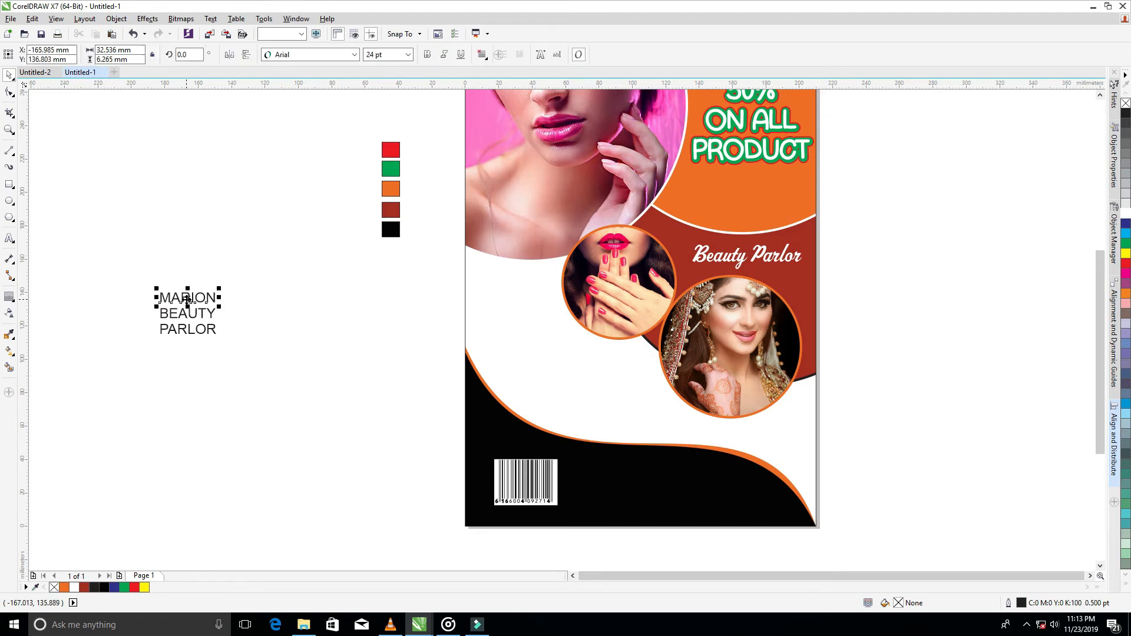
{"action": "left_click", "coordinate": [354, 54]}
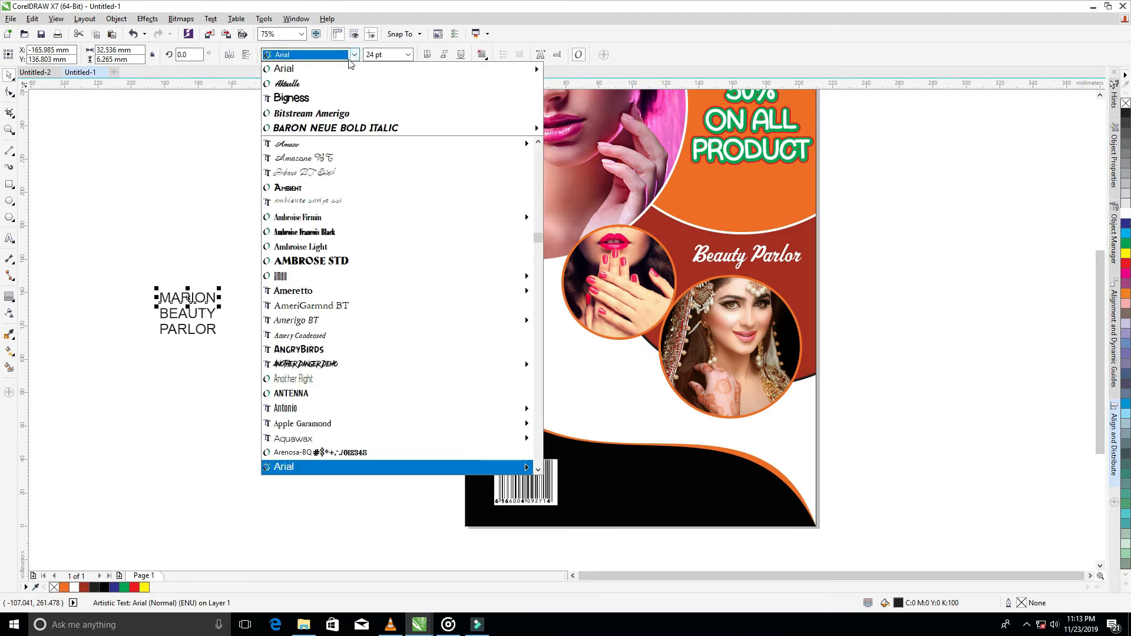
{"action": "left_click", "coordinate": [328, 134]}
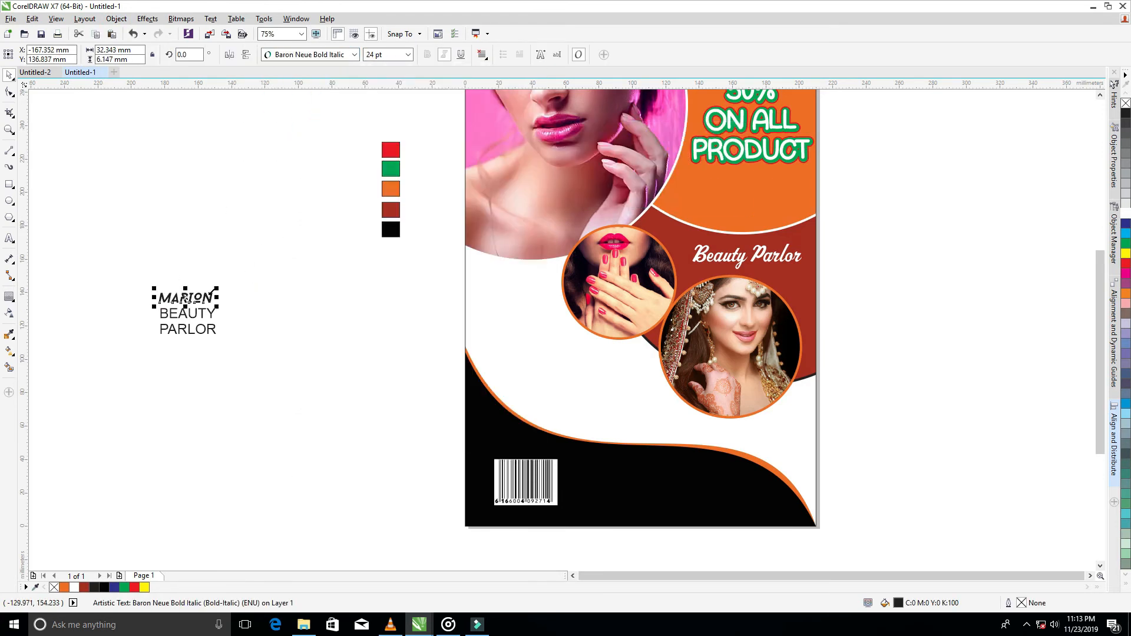
{"action": "left_click_drag", "start_coordinate": [153, 288], "coordinate": [146, 278]}
{"action": "left_click_drag", "start_coordinate": [120, 258], "coordinate": [107, 248]}
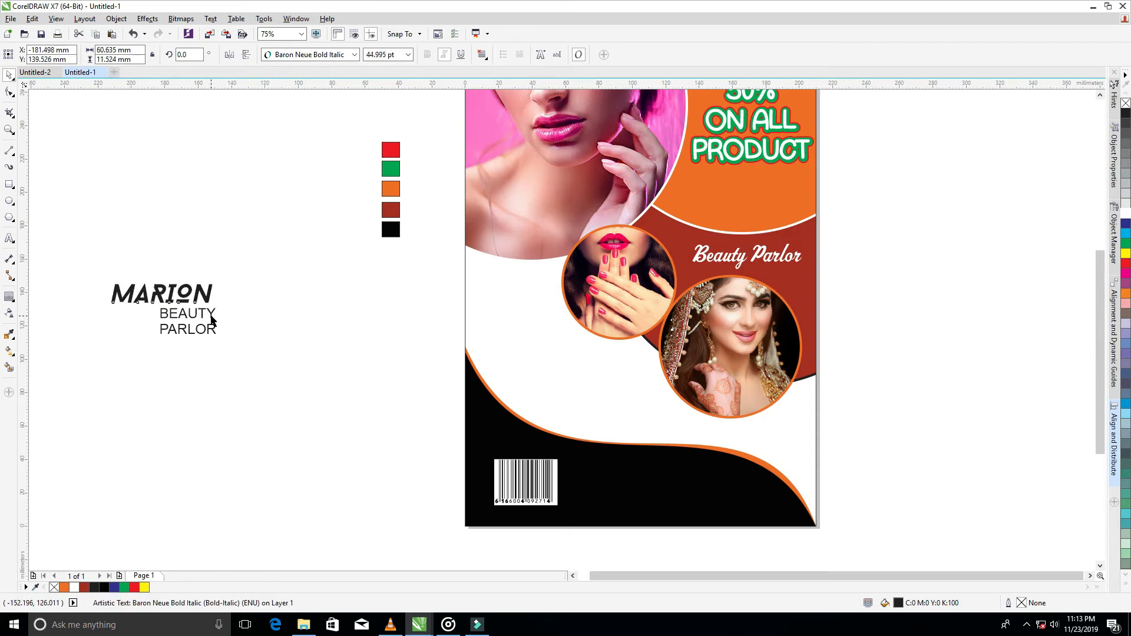
Set the "BEAUTY" line to the Aktuelle font and the "PARLOR" line to Baron Neue Bold Italic.
{"action": "left_click", "coordinate": [210, 321]}
{"action": "left_click", "coordinate": [355, 55]}
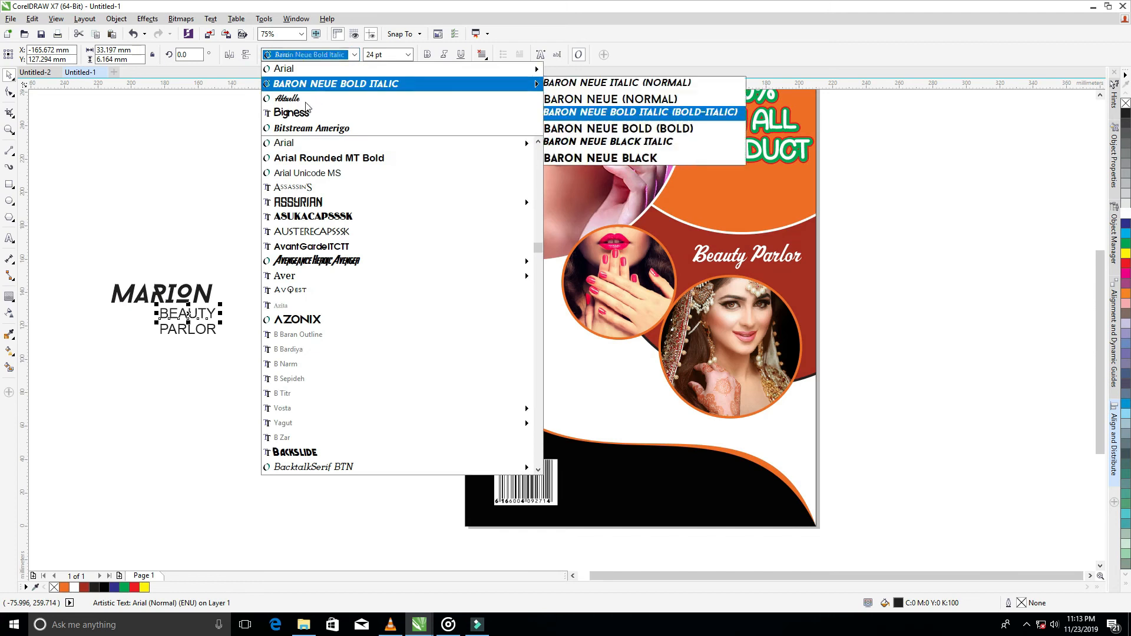
{"action": "left_click", "coordinate": [292, 98]}
{"action": "left_click", "coordinate": [210, 331]}
{"action": "left_click", "coordinate": [354, 55]}
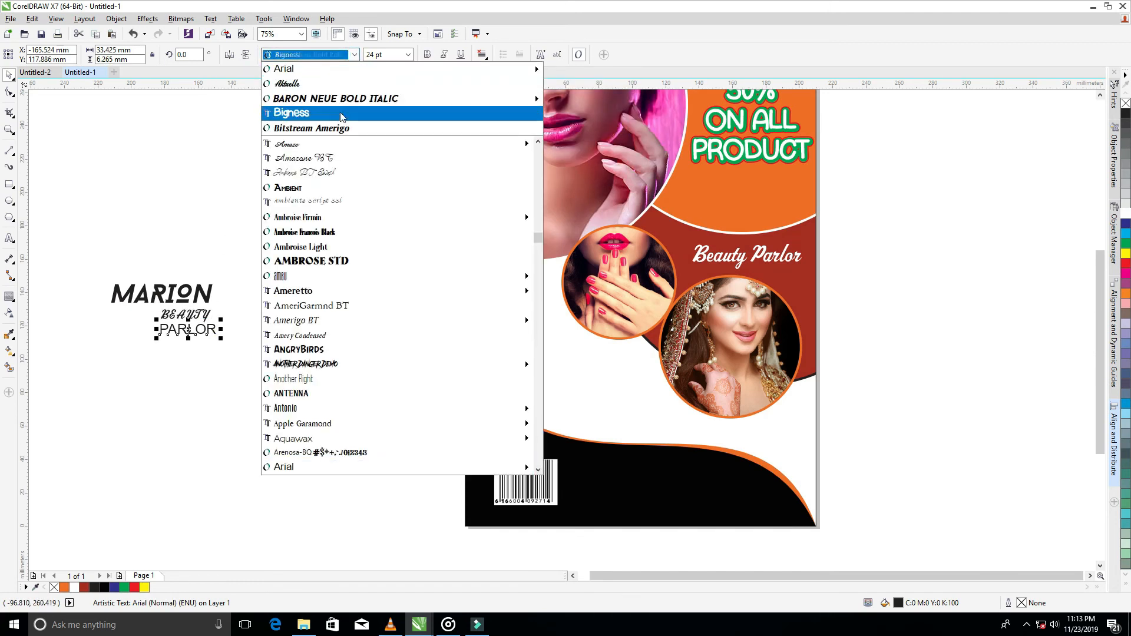
{"action": "left_click", "coordinate": [329, 102]}
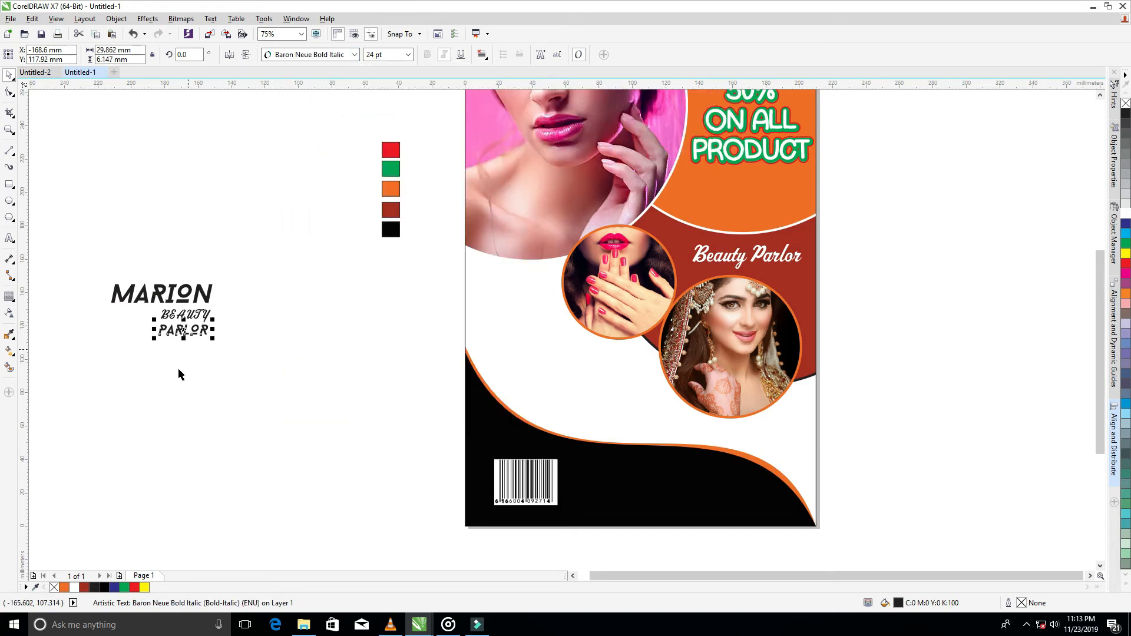
Enlarge the "PARLOR" line leftward to about 35 mm wide.
{"action": "scroll", "coordinate": [169, 374], "scroll_direction": "up", "scroll_amount": 2}
{"action": "scroll", "coordinate": [171, 366], "scroll_direction": "up", "scroll_amount": 2}
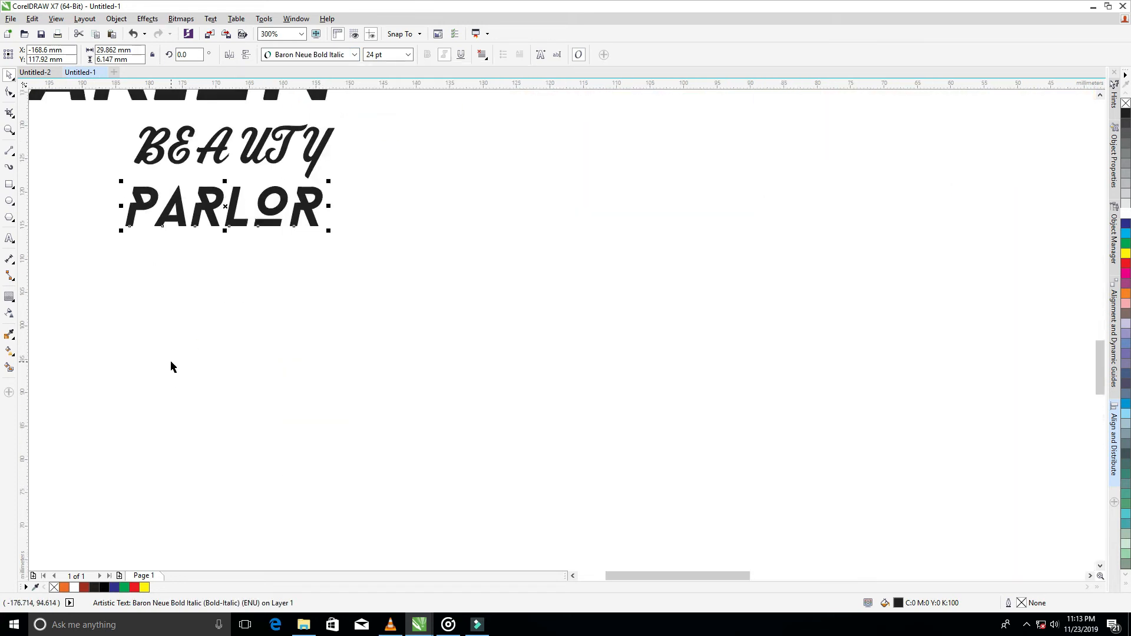
{"action": "left_click_drag", "start_coordinate": [120, 230], "coordinate": [83, 242]}
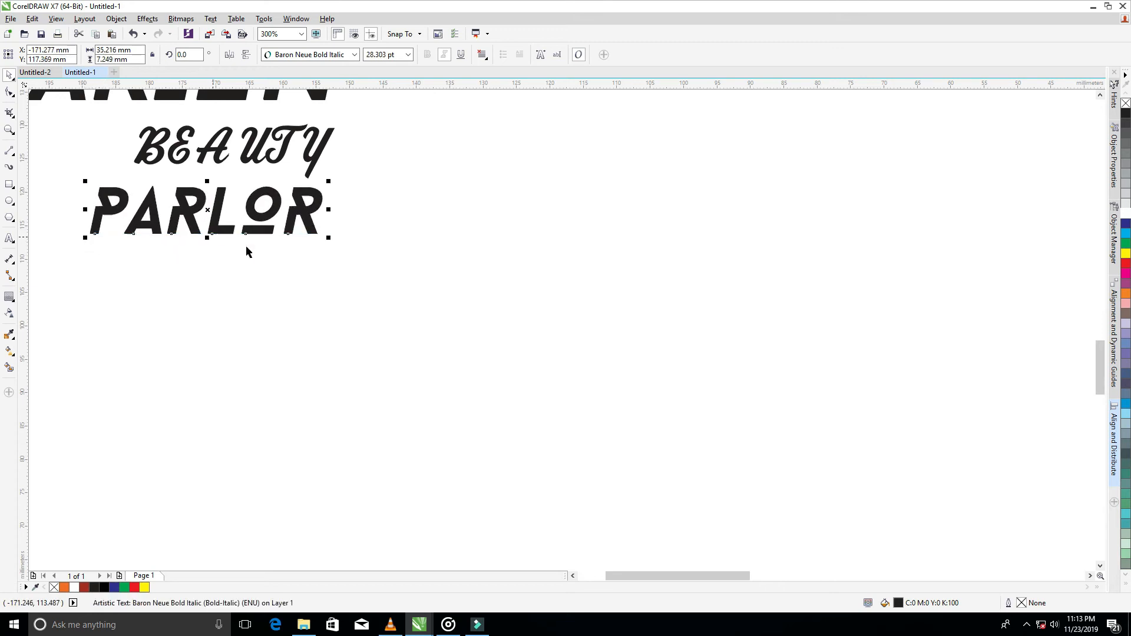
Move "BEAUTY" up close beneath "MARION" and bring "PARLOR" up close beneath "BEAUTY".
{"action": "scroll", "coordinate": [327, 268], "scroll_direction": "down", "scroll_amount": 2}
{"action": "left_click", "coordinate": [288, 207]}
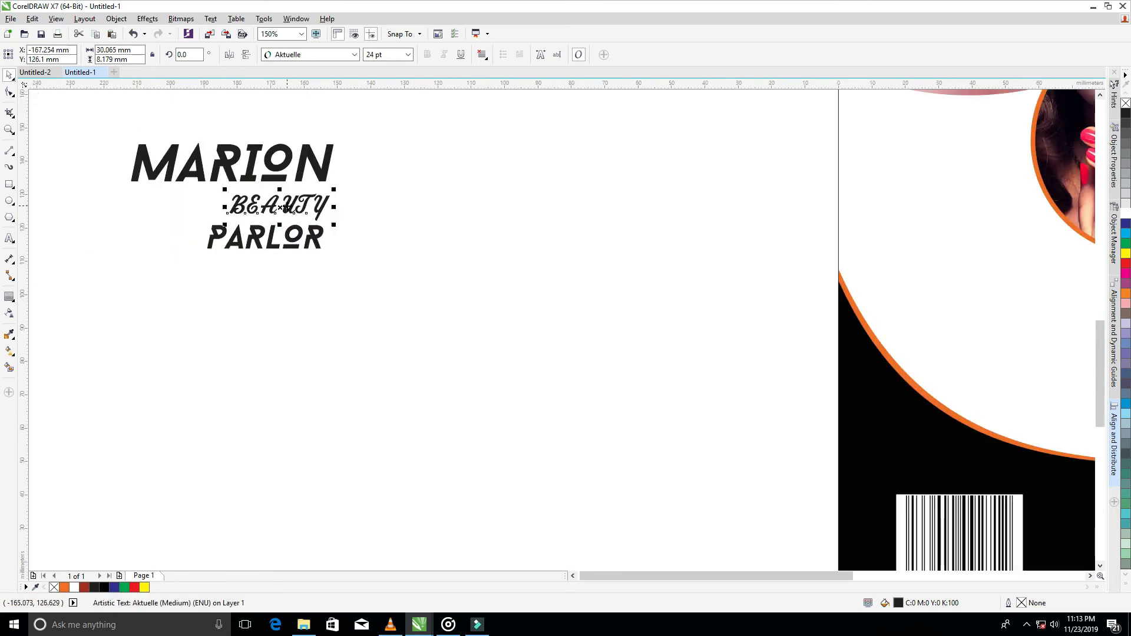
{"action": "left_click_drag", "start_coordinate": [286, 208], "coordinate": [287, 200]}
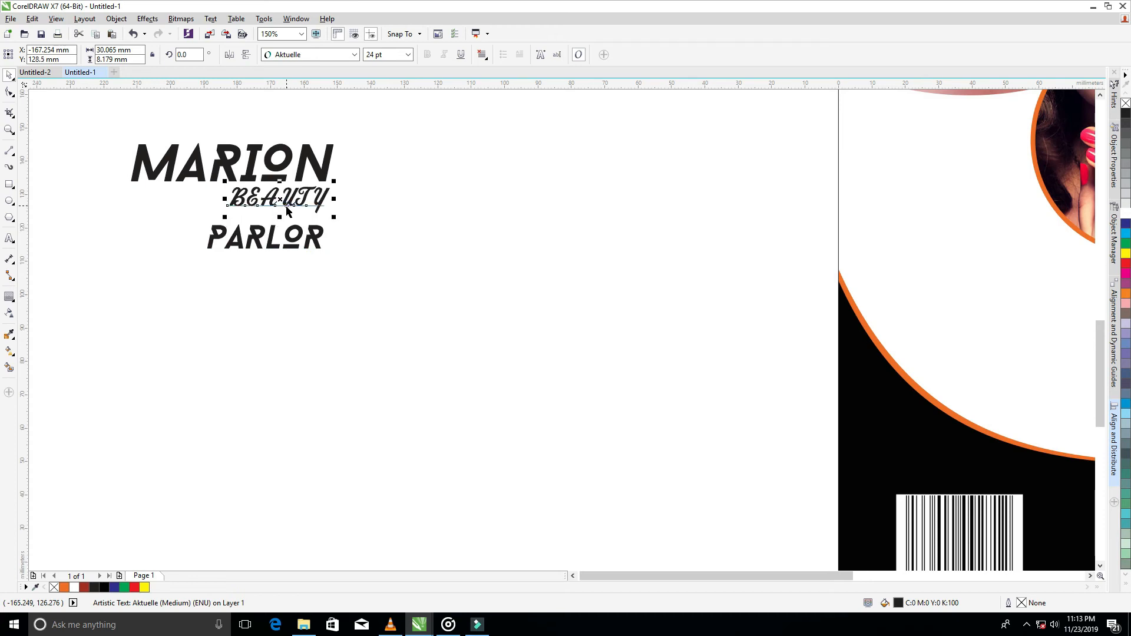
{"action": "left_click", "coordinate": [308, 239]}
{"action": "left_click_drag", "start_coordinate": [309, 238], "coordinate": [311, 234]}
{"action": "key", "text": "Down"}
{"action": "key", "text": "Down"}
{"action": "key", "text": "Down"}
{"action": "key", "text": "Down"}
{"action": "key", "text": "Down"}
{"action": "key", "text": "Down"}
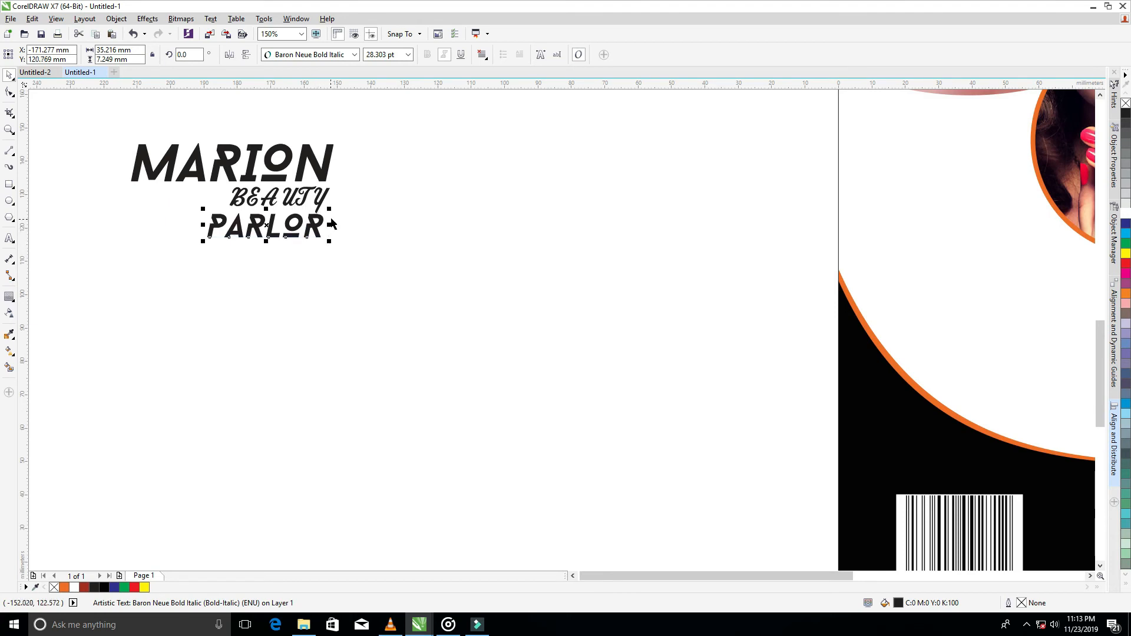
Place a vertical guideline at the right edge of "MARION" and enlarge "PARLOR" to about 39 mm wide to reach it.
{"action": "left_click_drag", "start_coordinate": [27, 171], "coordinate": [334, 153]}
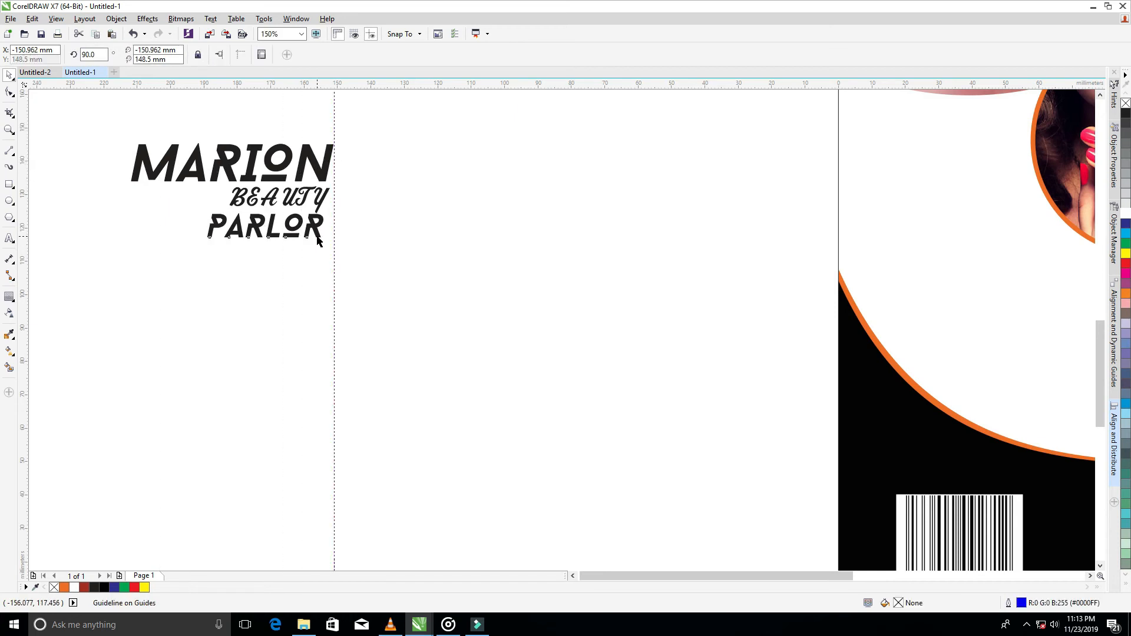
{"action": "left_click", "coordinate": [318, 238]}
{"action": "left_click_drag", "start_coordinate": [330, 243], "coordinate": [305, 225]}
{"action": "left_click", "coordinate": [312, 266]}
{"action": "left_click", "coordinate": [305, 230]}
{"action": "left_click", "coordinate": [315, 283]}
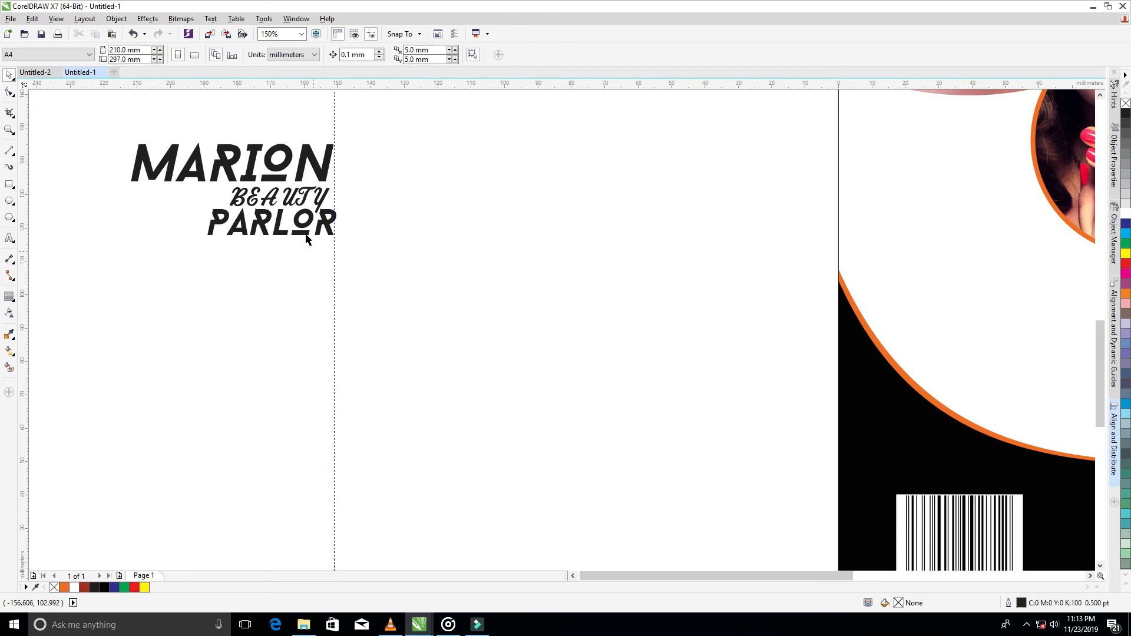
Nudge the "BEAUTY" and "PARLOR" lines together slightly up toward "MARION".
{"action": "left_click_drag", "start_coordinate": [425, 224], "coordinate": [389, 295]}
{"action": "left_click_drag", "start_coordinate": [247, 261], "coordinate": [161, 274]}
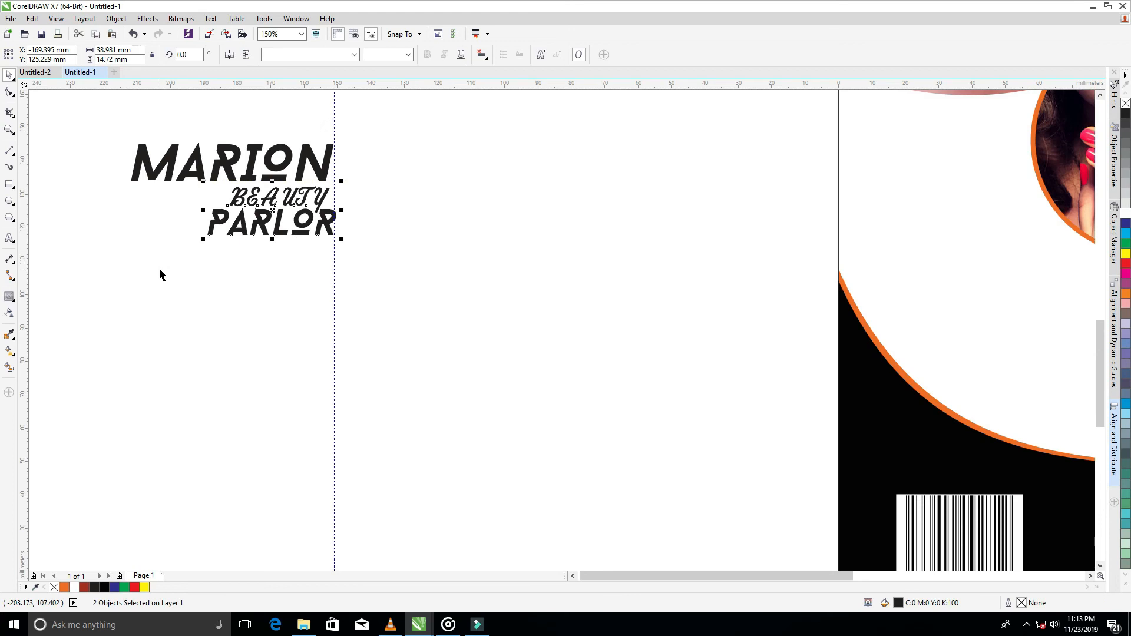
{"action": "key", "text": "Up"}
{"action": "key", "text": "Up"}
Move the three-line parlor name onto the white area above the black wave and shrink it to about 32 mm wide.
{"action": "left_click_drag", "start_coordinate": [76, 118], "coordinate": [466, 288]}
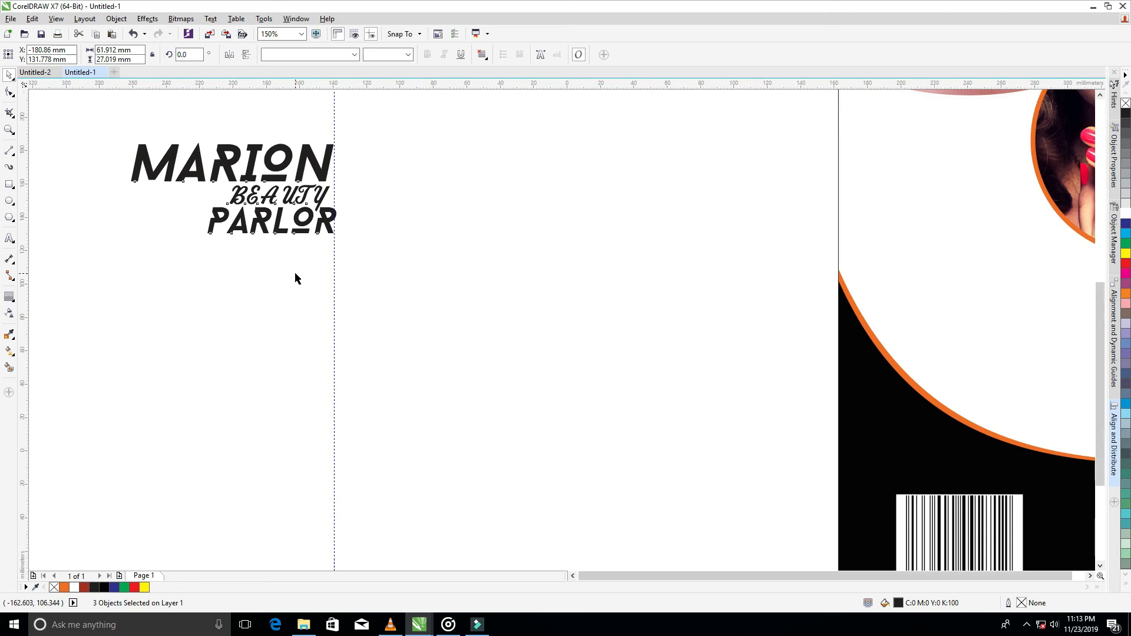
{"action": "scroll", "coordinate": [295, 278], "scroll_direction": "down", "scroll_amount": 2}
{"action": "left_click_drag", "start_coordinate": [267, 233], "coordinate": [644, 308]}
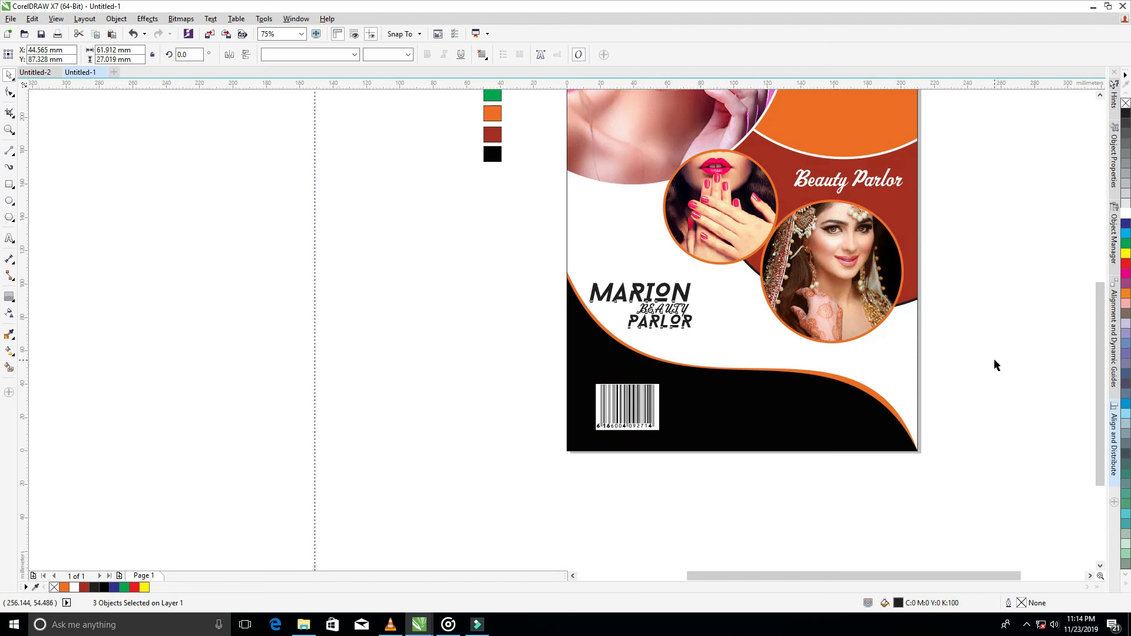
{"action": "scroll", "coordinate": [995, 361], "scroll_direction": "up", "scroll_amount": 2}
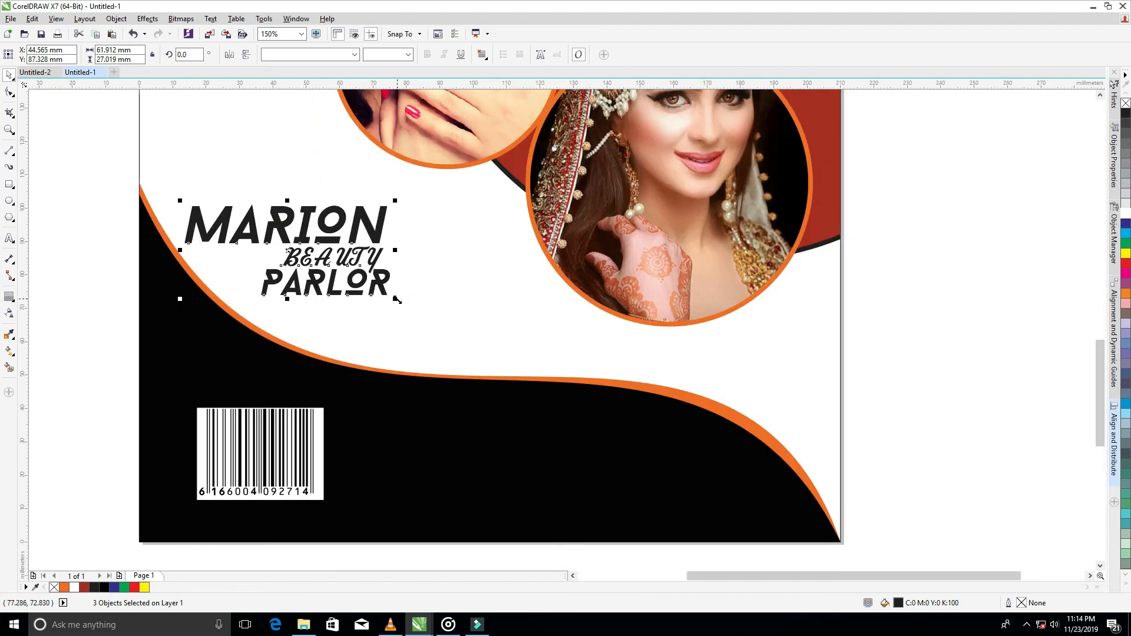
{"action": "left_click_drag", "start_coordinate": [396, 300], "coordinate": [374, 281]}
{"action": "left_click_drag", "start_coordinate": [289, 251], "coordinate": [237, 224]}
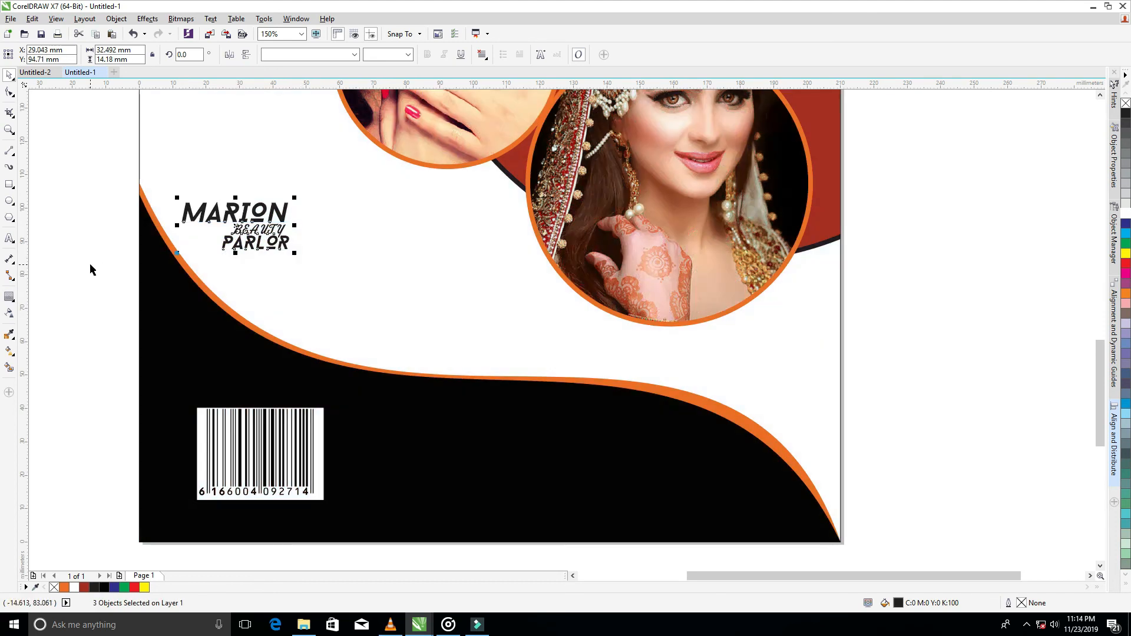
{"action": "left_click", "coordinate": [91, 263]}
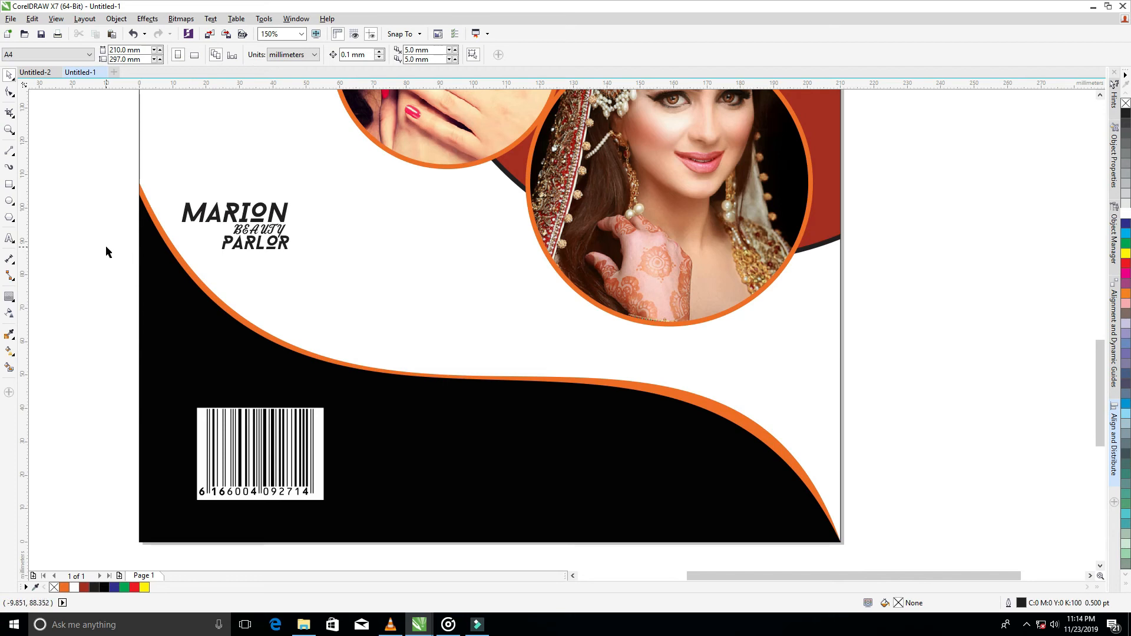
Nudge the lower lines of the parlor name slightly down to even out the line spacing.
{"action": "left_click_drag", "start_coordinate": [107, 208], "coordinate": [294, 266]}
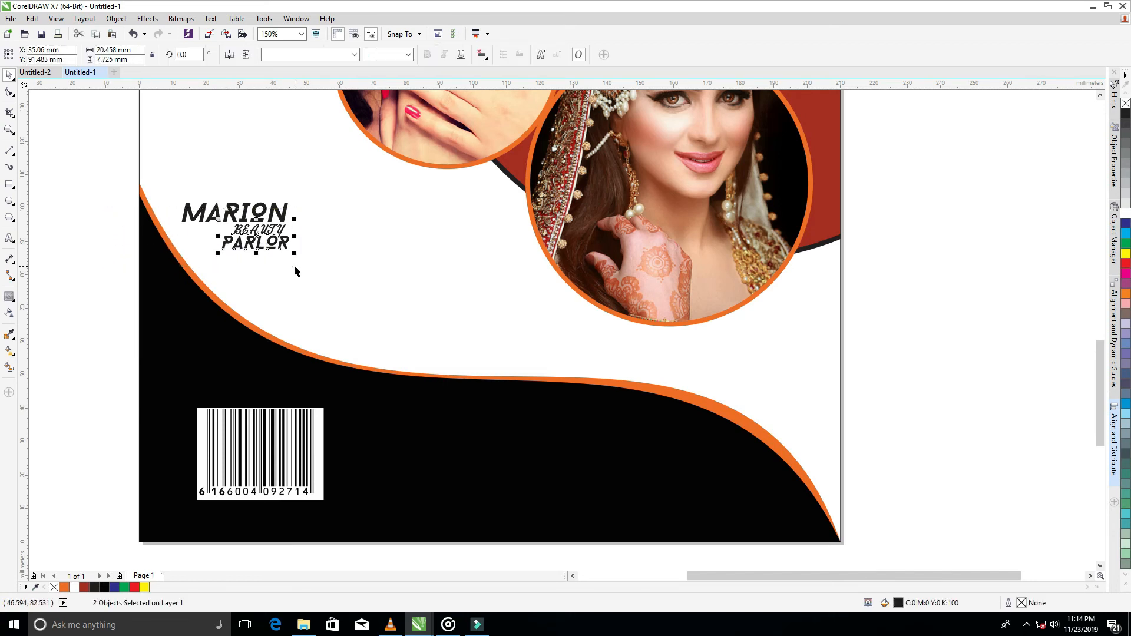
{"action": "left_click_drag", "start_coordinate": [89, 227], "coordinate": [296, 270]}
{"action": "key", "text": "Down"}
{"action": "key", "text": "Down"}
{"action": "left_click", "coordinate": [115, 250]}
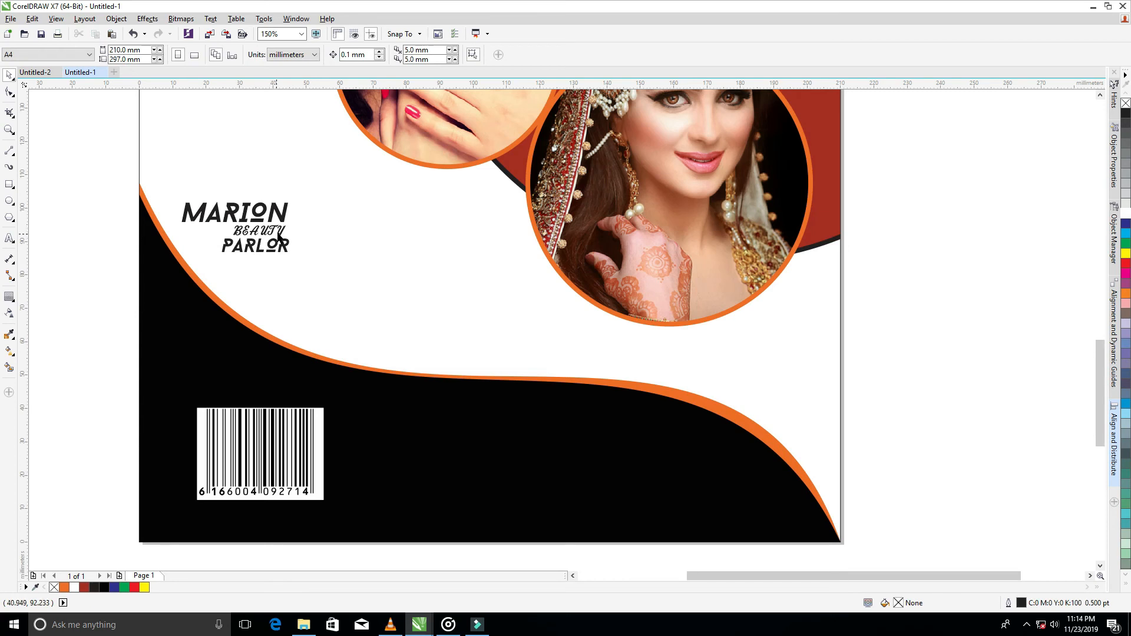
Fill the "BEAUTY" line with the dark red C21 M93 Y100 K20.
{"action": "left_click", "coordinate": [279, 238]}
{"action": "left_click", "coordinate": [85, 587]}
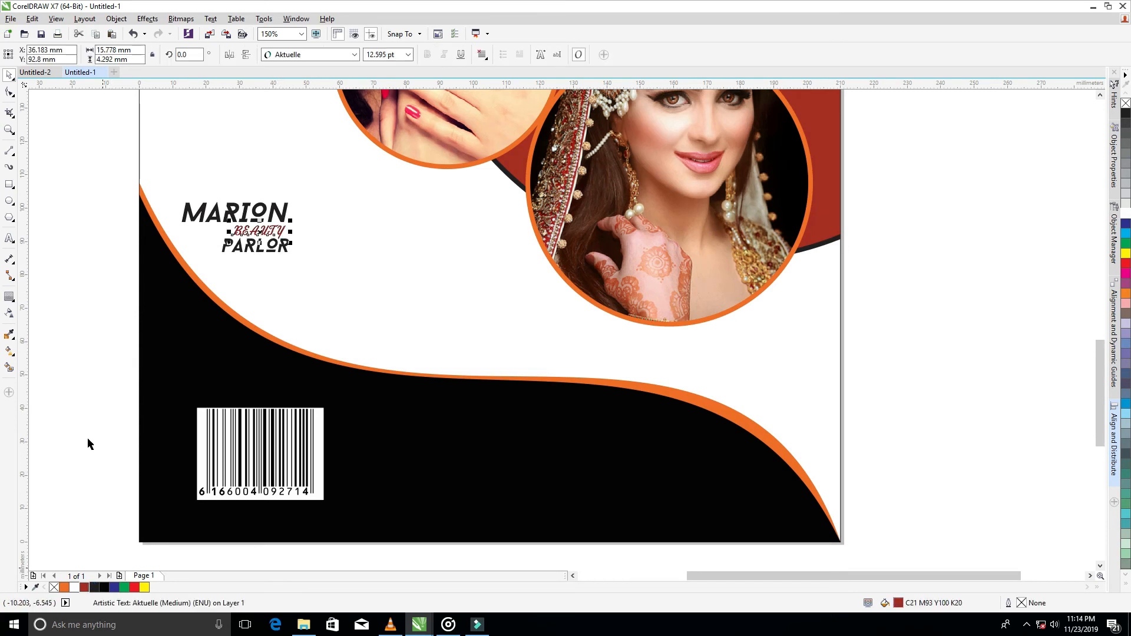
{"action": "left_click", "coordinate": [88, 444]}
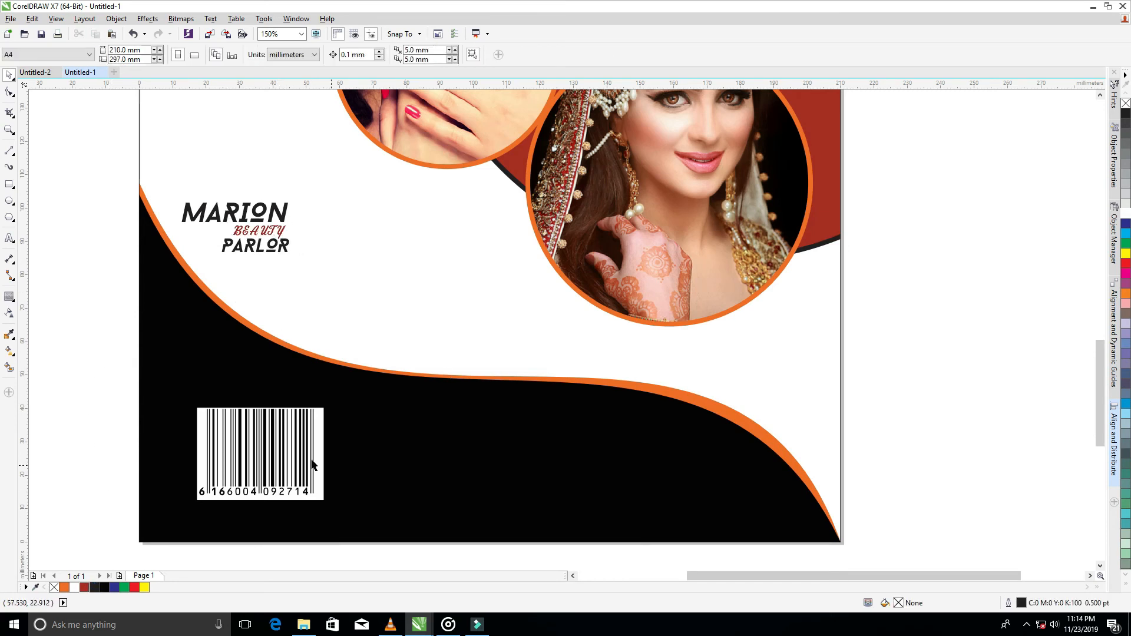
Copy the dark red "LOREM IPSUM DOLOR SIT AMET" paragraph from the Untitled-2 document and paste it into Untitled-1.
{"action": "scroll", "coordinate": [723, 406], "scroll_direction": "down", "scroll_amount": 1}
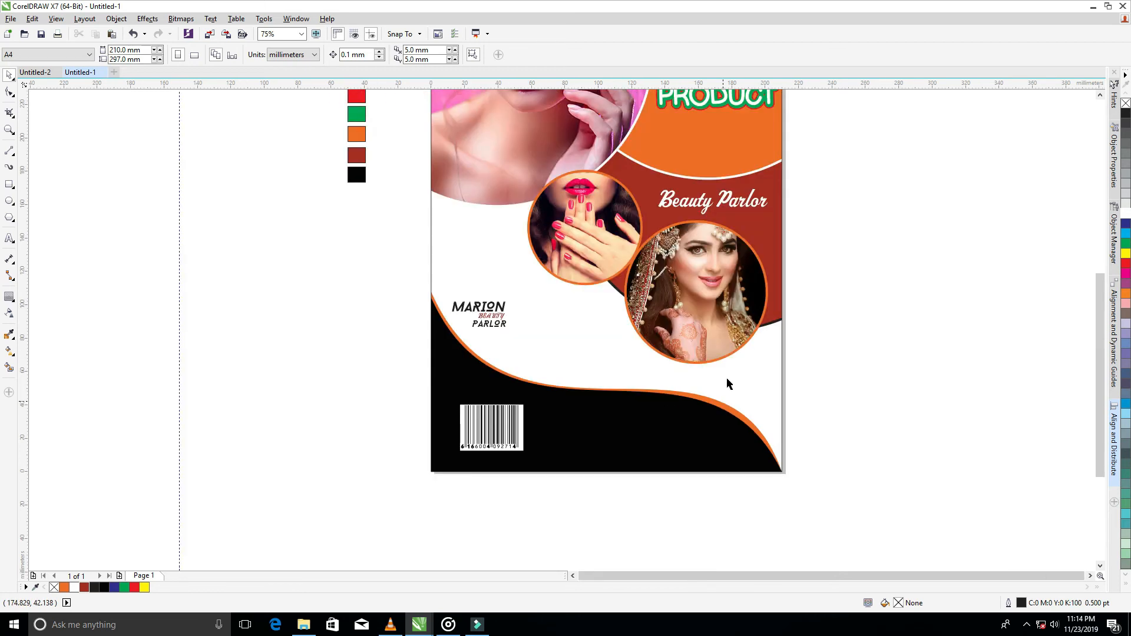
{"action": "left_click", "coordinate": [41, 73]}
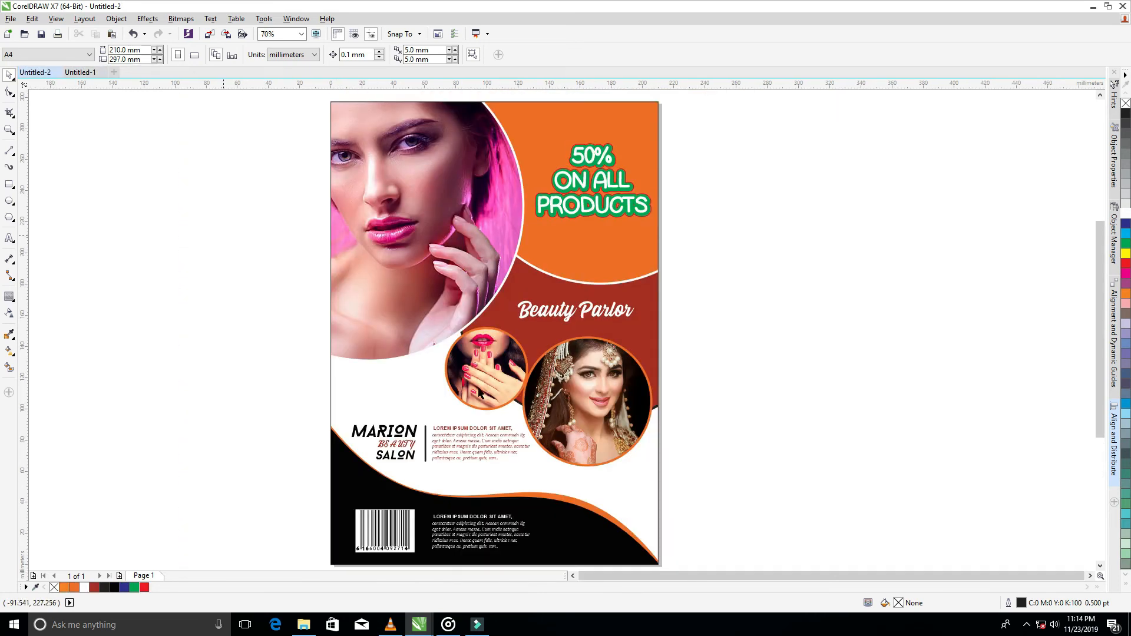
{"action": "left_click", "coordinate": [471, 437]}
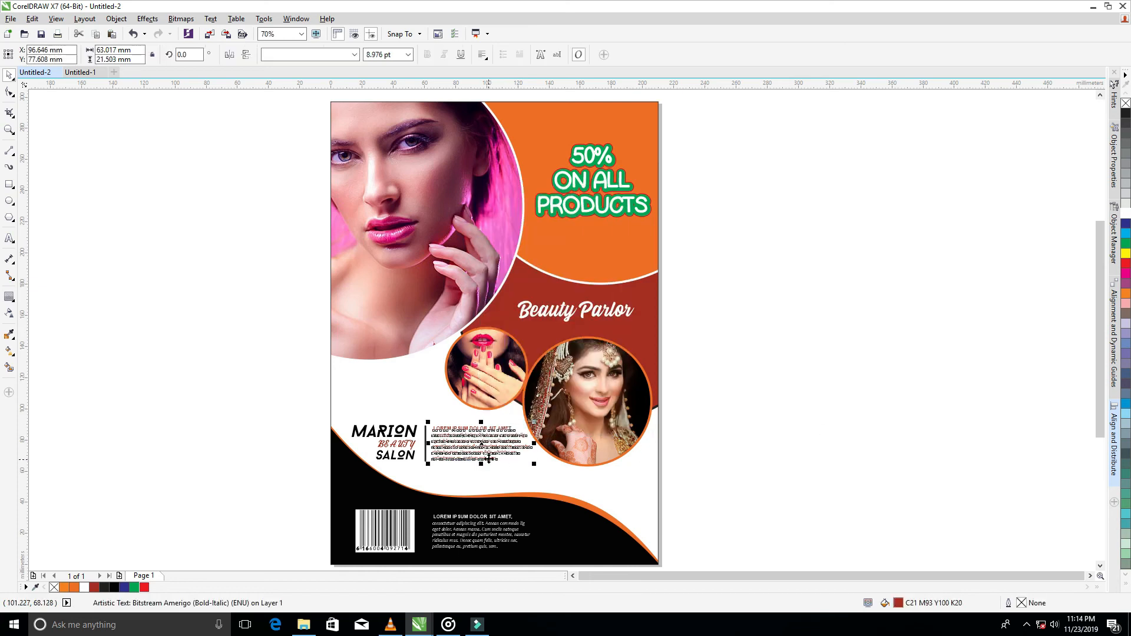
{"action": "right_click", "coordinate": [472, 437]}
{"action": "left_click", "coordinate": [512, 288]}
{"action": "left_click", "coordinate": [93, 73]}
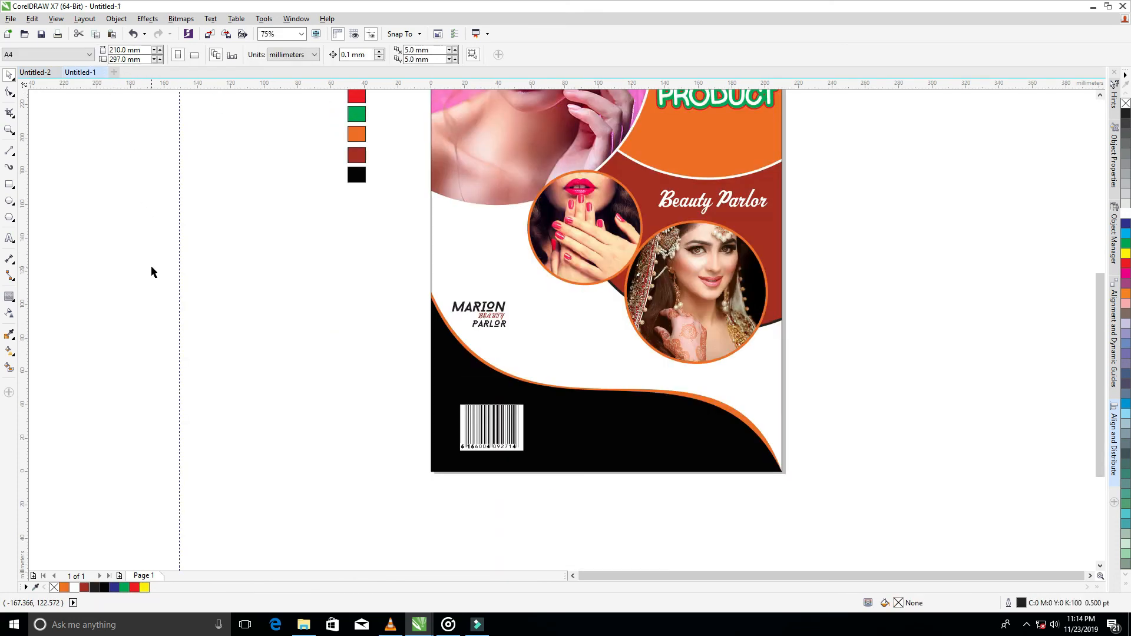
{"action": "right_click", "coordinate": [152, 269]}
{"action": "left_click", "coordinate": [186, 349]}
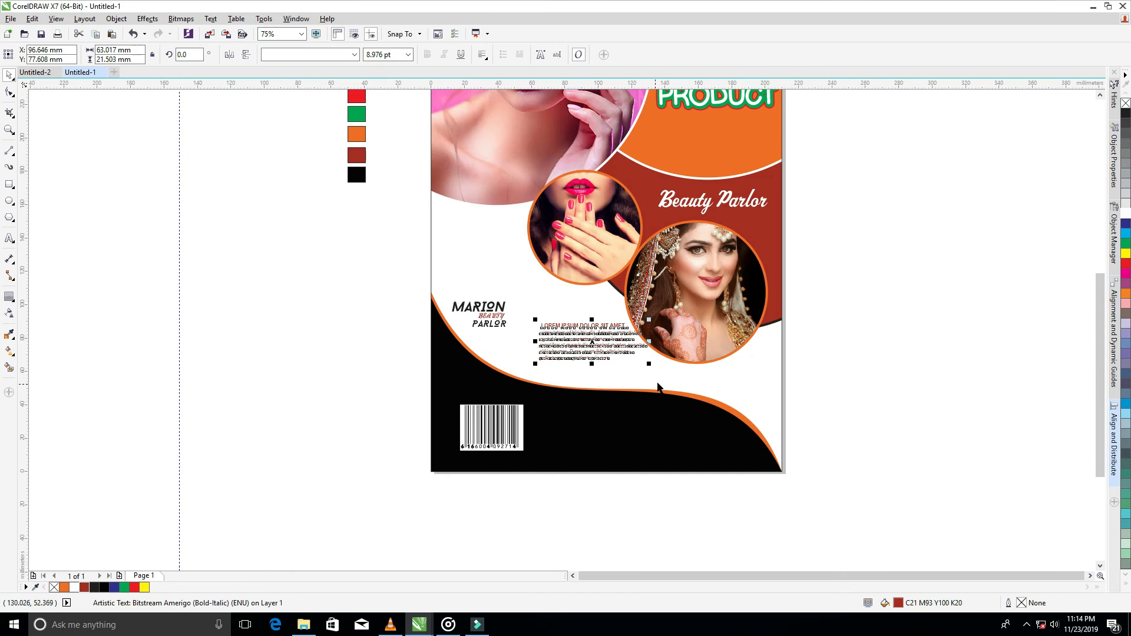
Move the parlor name down beside the lorem ipsum paragraph and shrink the paragraph to about 58 mm wide.
{"action": "scroll", "coordinate": [650, 386], "scroll_direction": "up", "scroll_amount": 1}
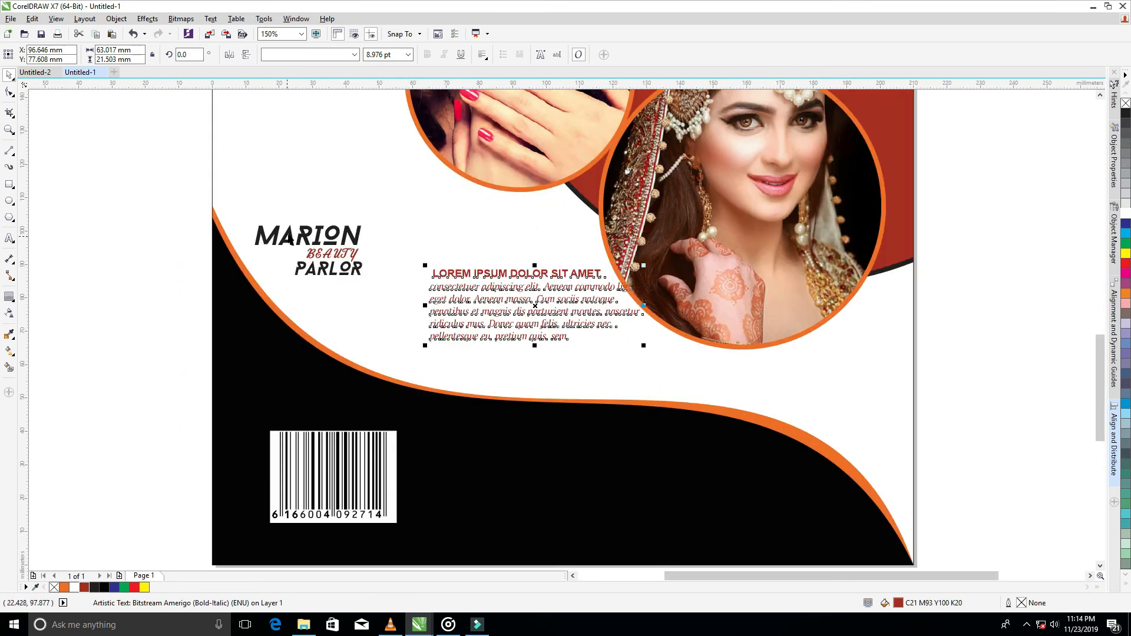
{"action": "left_click_drag", "start_coordinate": [197, 189], "coordinate": [374, 293]}
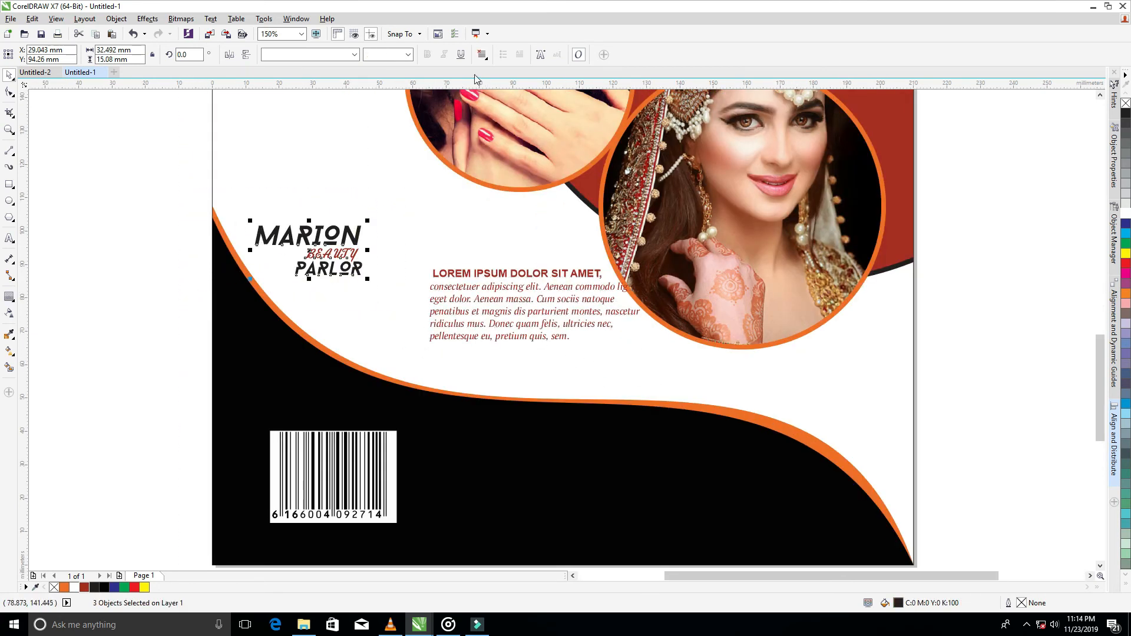
{"action": "left_click_drag", "start_coordinate": [315, 253], "coordinate": [347, 296]}
{"action": "left_click", "coordinate": [494, 330]}
{"action": "left_click", "coordinate": [507, 323]}
{"action": "left_click_drag", "start_coordinate": [644, 266], "coordinate": [628, 270]}
{"action": "key", "text": "Escape"}
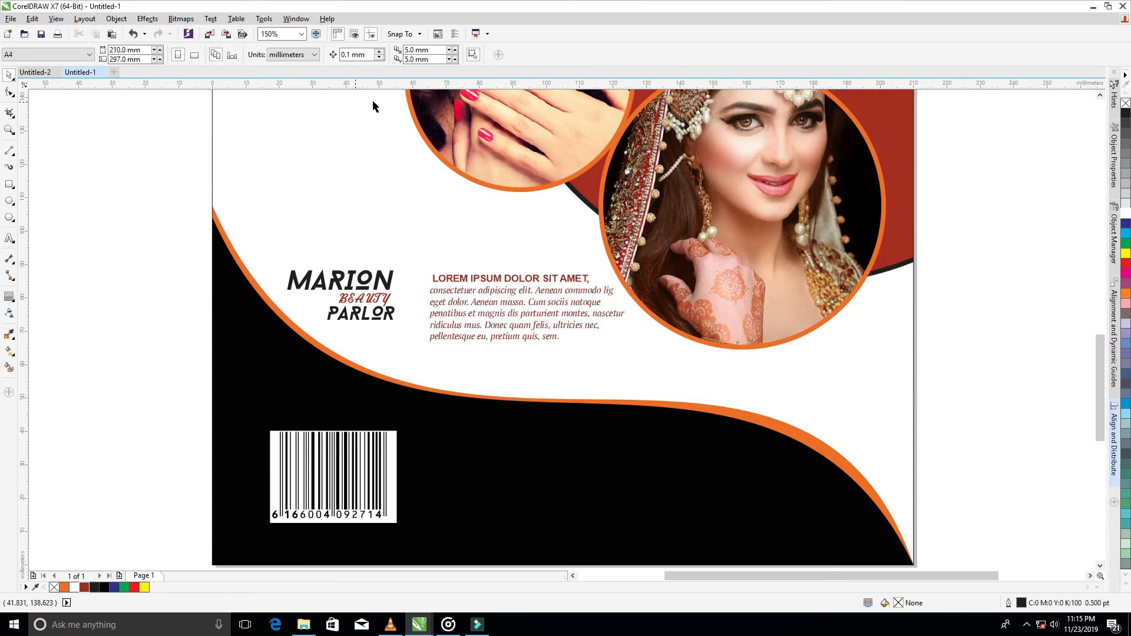
Place a horizontal guideline along the top of "MARION" and nudge the lorem ipsum paragraph up to align its heading with it.
{"action": "left_click_drag", "start_coordinate": [397, 84], "coordinate": [408, 269]}
{"action": "left_click", "coordinate": [518, 291]}
{"action": "key", "text": "Up"}
{"action": "key", "text": "Up"}
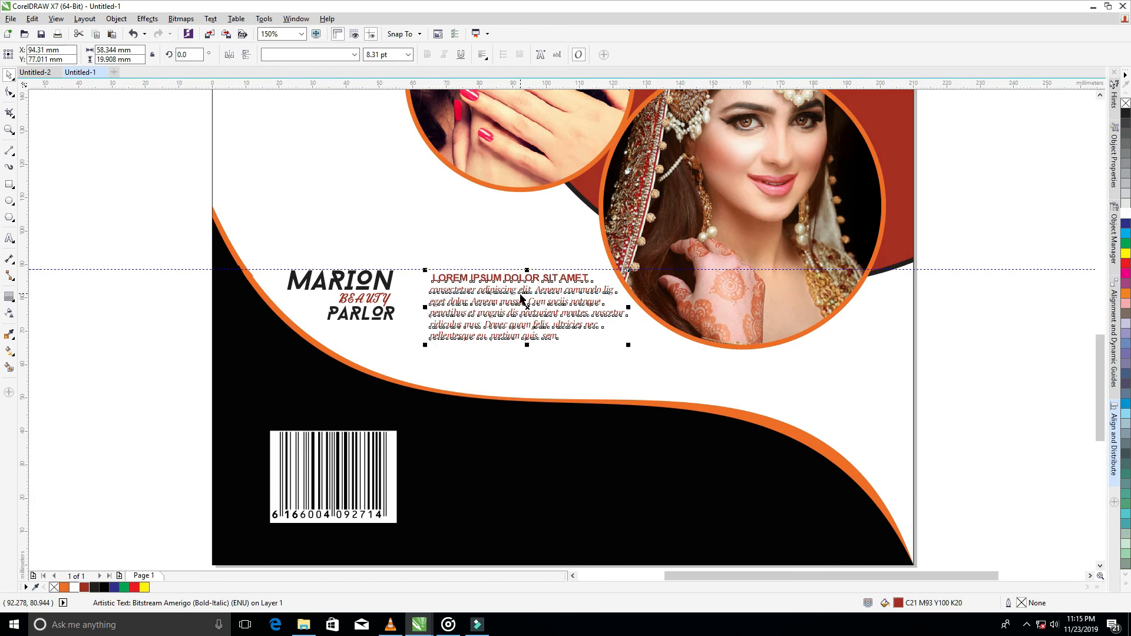
{"action": "key", "text": "Down"}
{"action": "key", "text": "Down"}
{"action": "key", "text": "Down"}
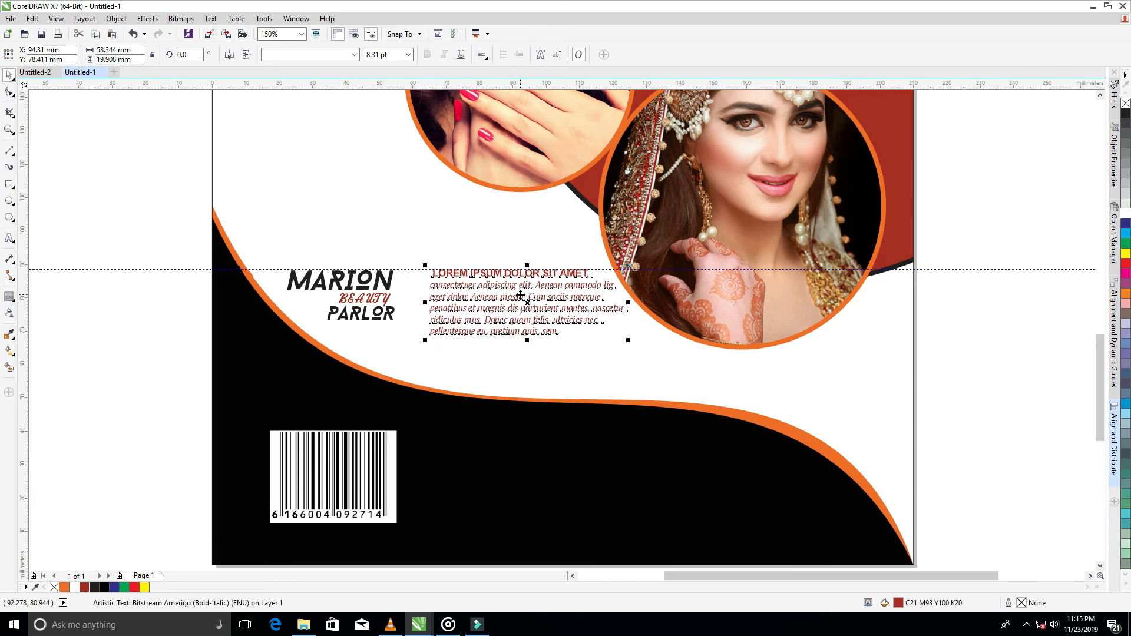
{"action": "left_click", "coordinate": [200, 305]}
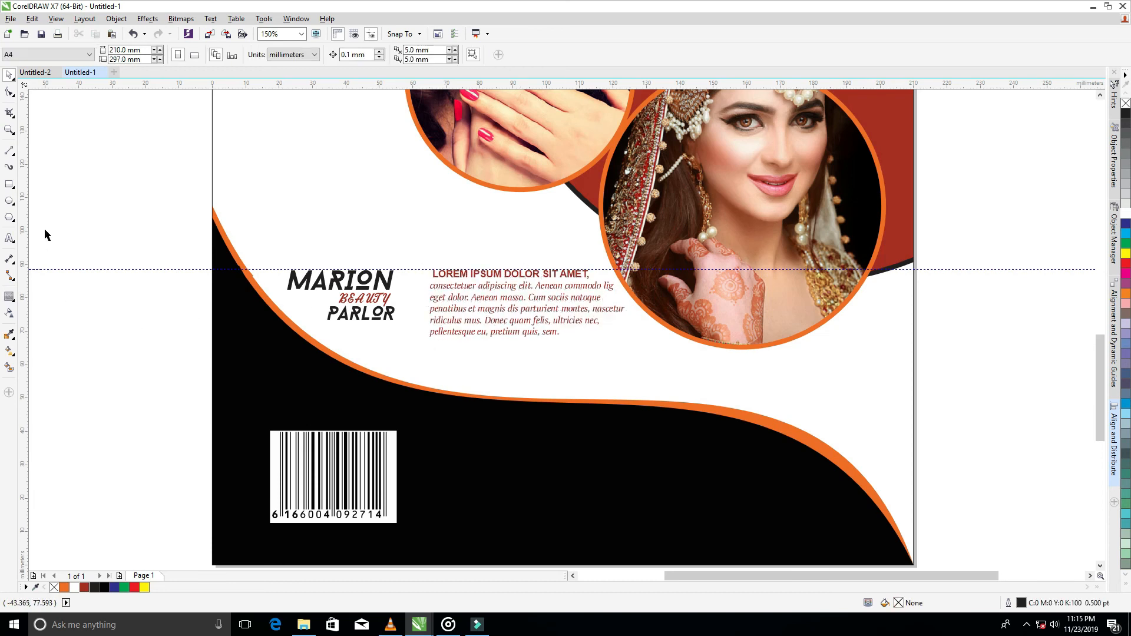
Draw a vertical line about 22 mm long, thicken its outline, and place it between the parlor name and the paragraph.
{"action": "left_click", "coordinate": [9, 151]}
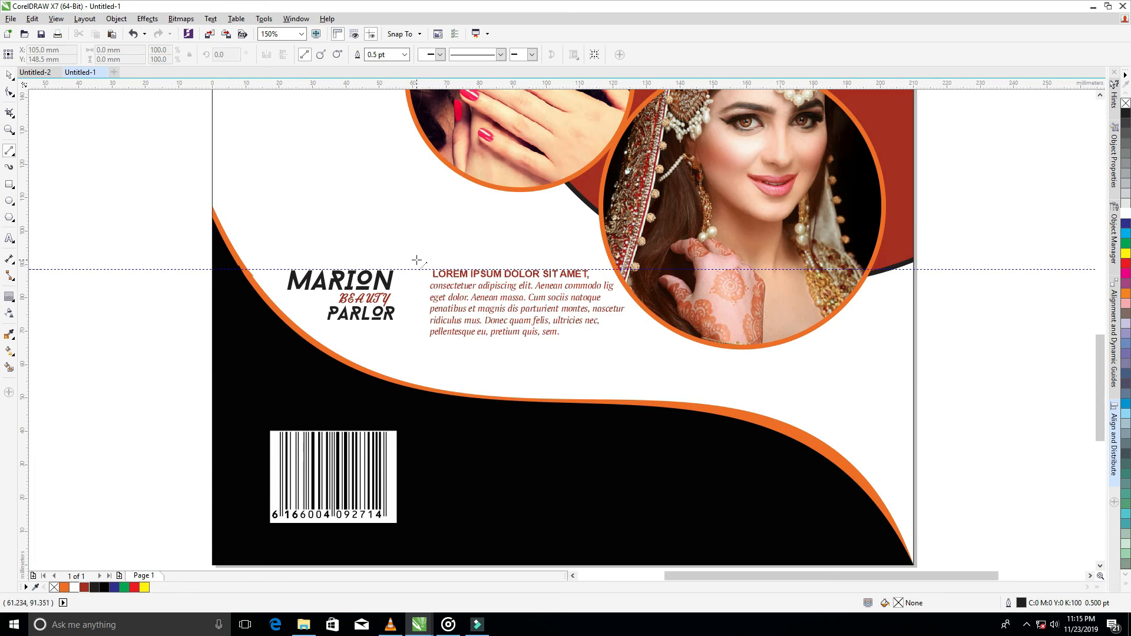
{"action": "mouse_move", "coordinate": [443, 276]}
{"action": "left_mouse_down"}
{"action": "mouse_move", "coordinate": [418, 341]}
{"action": "mouse_move", "coordinate": [437, 364]}
{"action": "mouse_move", "coordinate": [443, 348]}
{"action": "left_mouse_up"}
{"action": "left_click", "coordinate": [9, 75]}
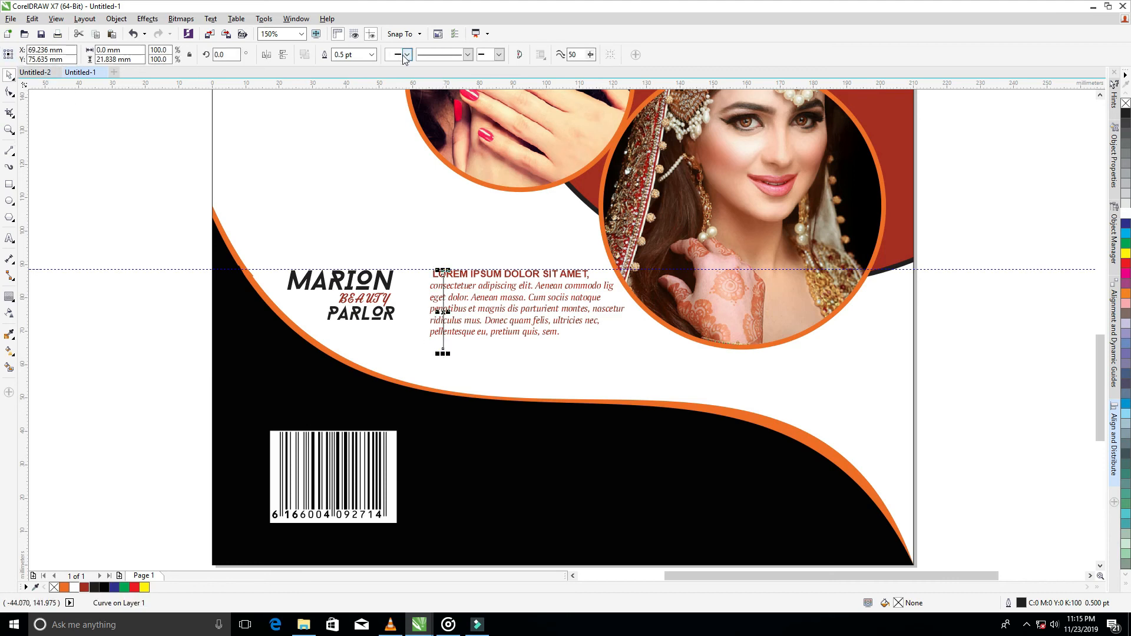
{"action": "left_click", "coordinate": [371, 56]}
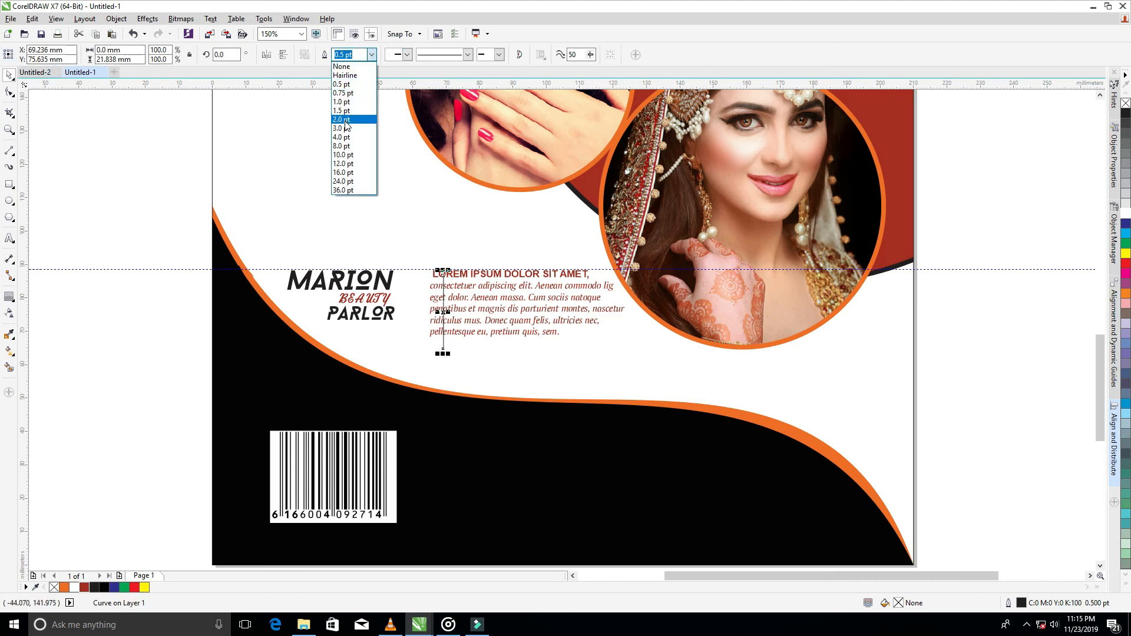
{"action": "left_click", "coordinate": [345, 133]}
{"action": "left_click_drag", "start_coordinate": [441, 312], "coordinate": [386, 292]}
{"action": "left_click", "coordinate": [83, 285]}
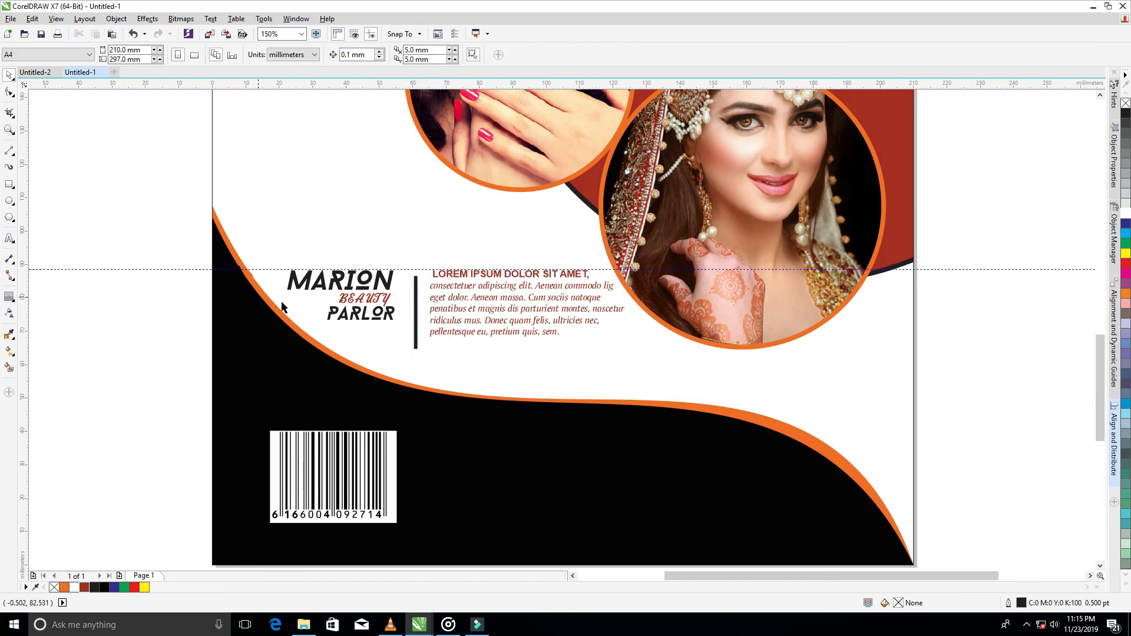
Delete the horizontal guideline running along the top of "MARION".
{"action": "left_click", "coordinate": [416, 325]}
{"action": "left_click", "coordinate": [268, 269]}
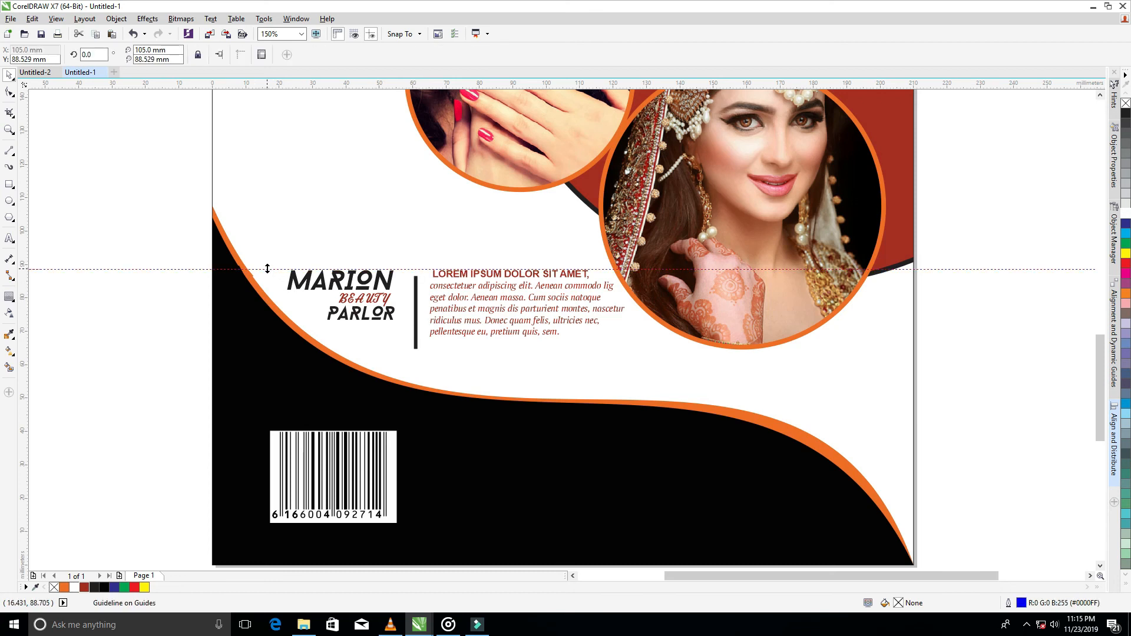
{"action": "key", "text": "Delete"}
Raise the vertical line to the heading's level and shorten it to about 19 mm so it spans the paragraph's height.
{"action": "left_click_drag", "start_coordinate": [416, 308], "coordinate": [416, 298]}
{"action": "left_click_drag", "start_coordinate": [414, 348], "coordinate": [430, 335]}
{"action": "left_click", "coordinate": [162, 272]}
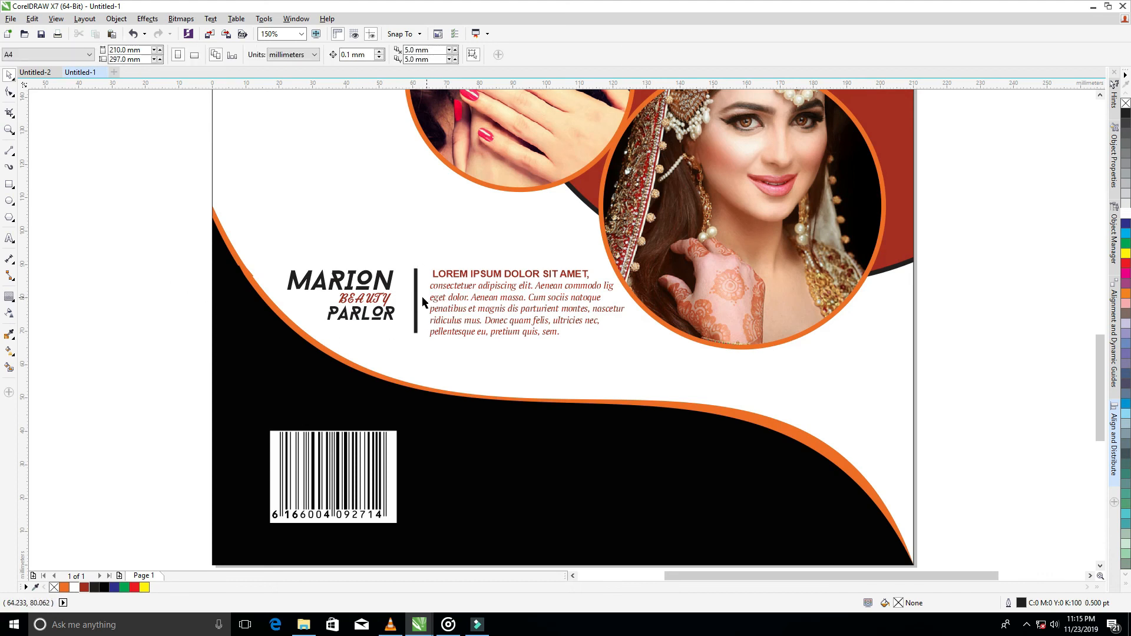
Give the vertical line between the parlor name and the paragraph round line caps.
{"action": "left_click", "coordinate": [415, 299]}
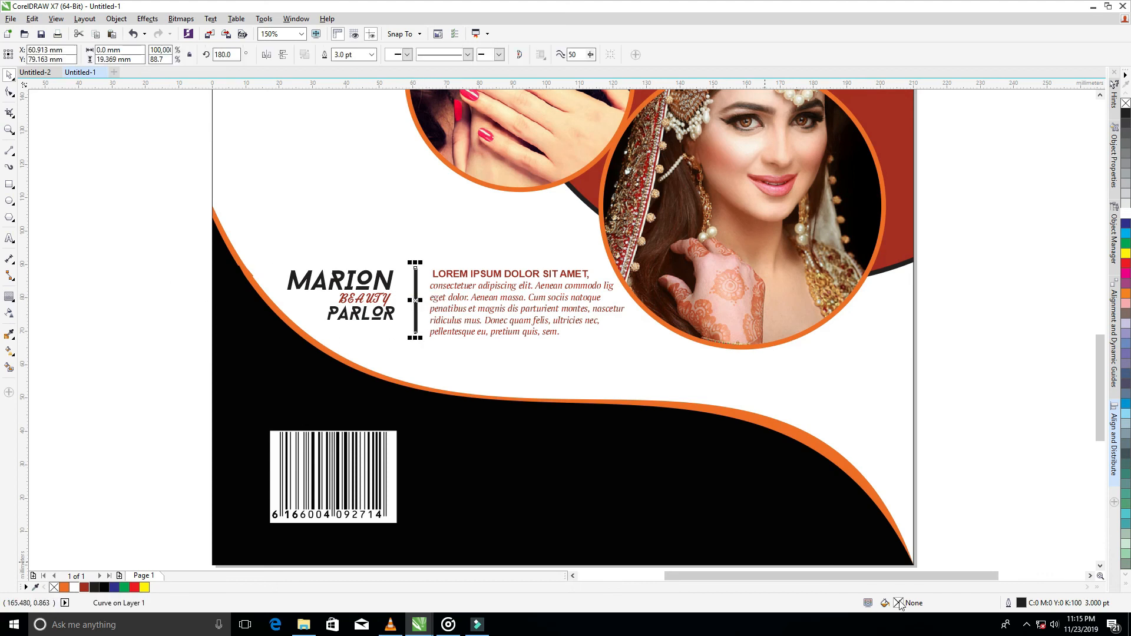
{"action": "double_click", "coordinate": [1022, 604]}
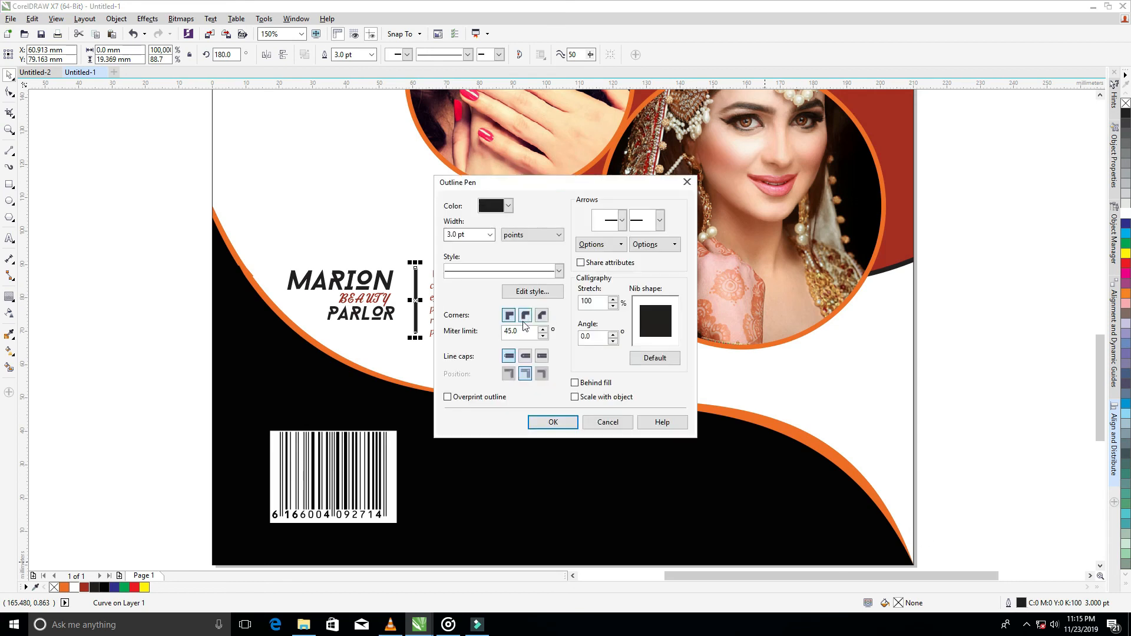
{"action": "left_click", "coordinate": [526, 357]}
{"action": "left_click", "coordinate": [559, 424]}
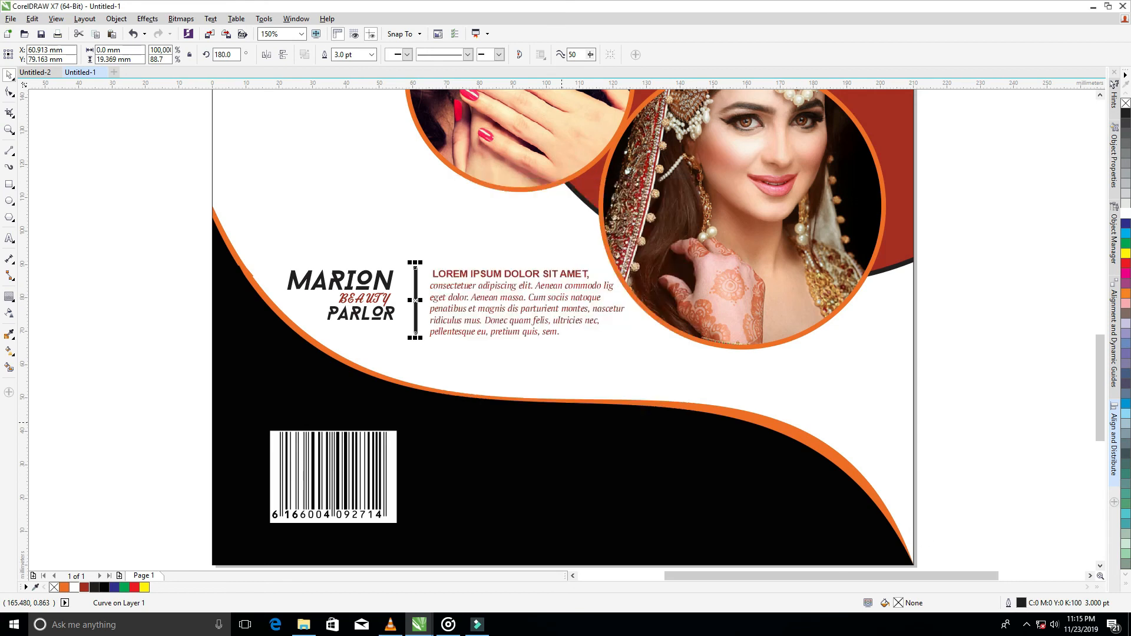
{"action": "left_click", "coordinate": [154, 295]}
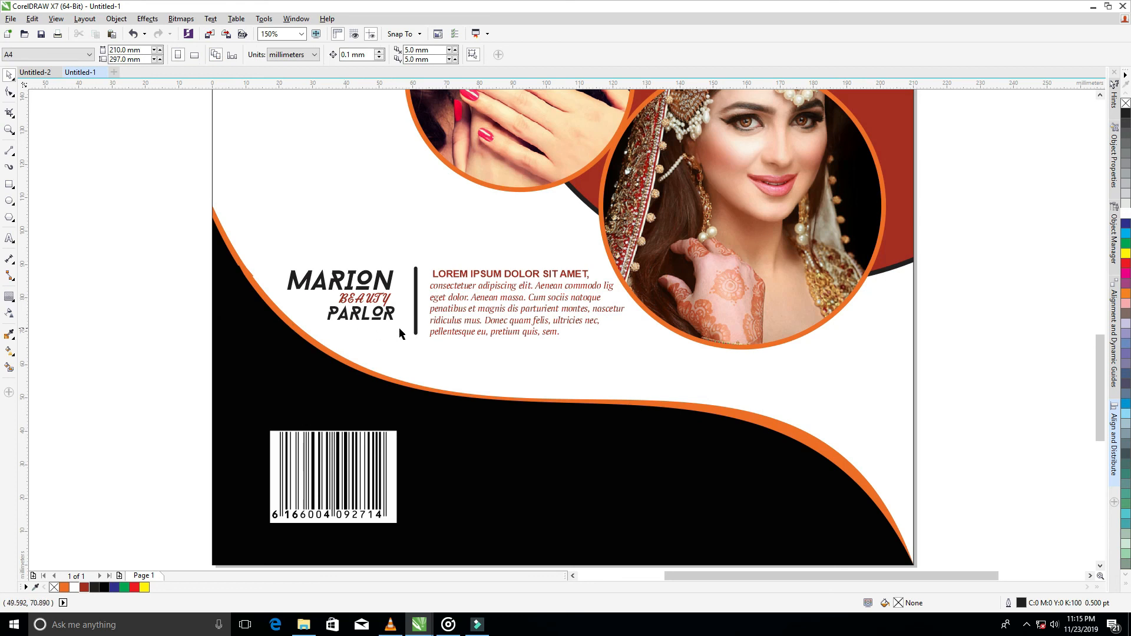
Place a copy of the lorem ipsum paragraph beside the barcode on the black wave and fill it white.
{"action": "scroll", "coordinate": [475, 333], "scroll_direction": "down", "scroll_amount": 1}
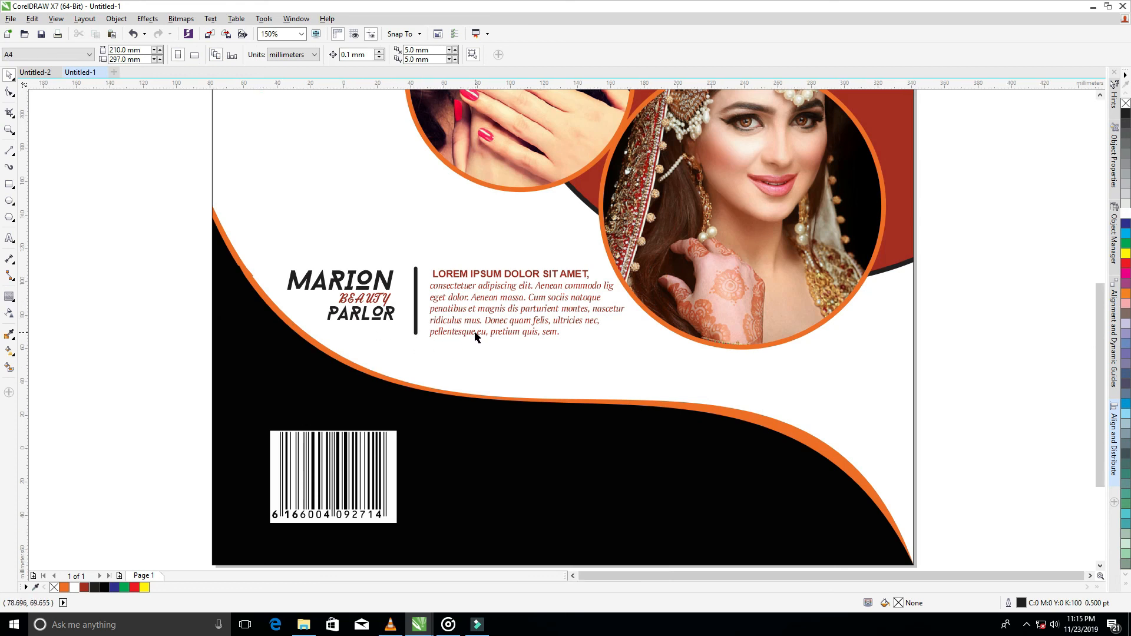
{"action": "left_click", "coordinate": [483, 325]}
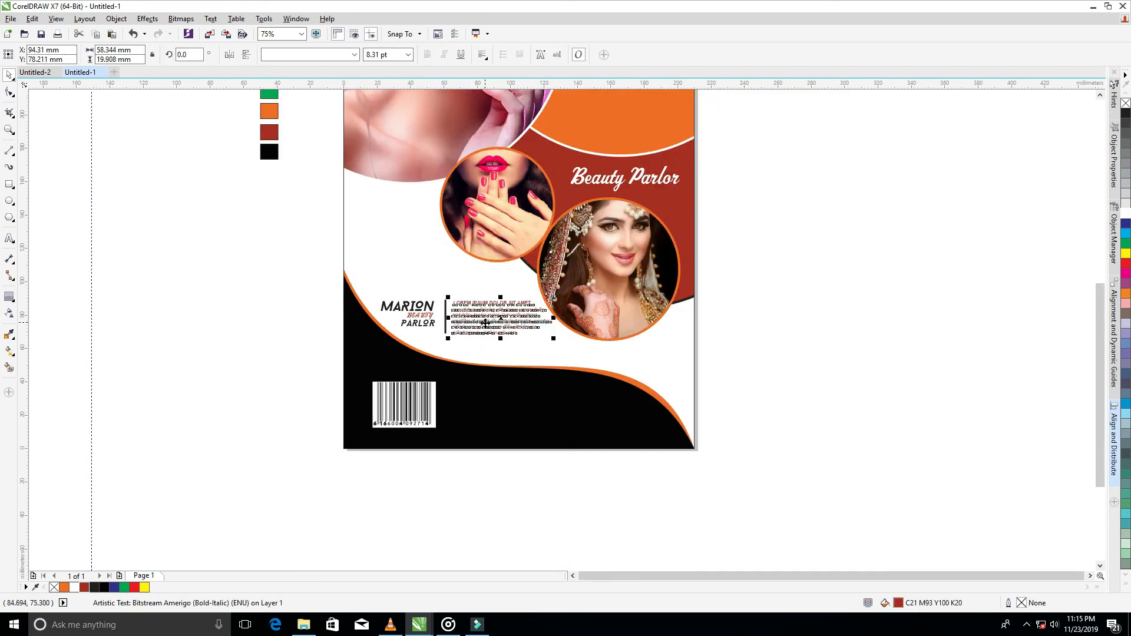
{"action": "left_click_drag", "start_coordinate": [485, 323], "coordinate": [493, 403]}
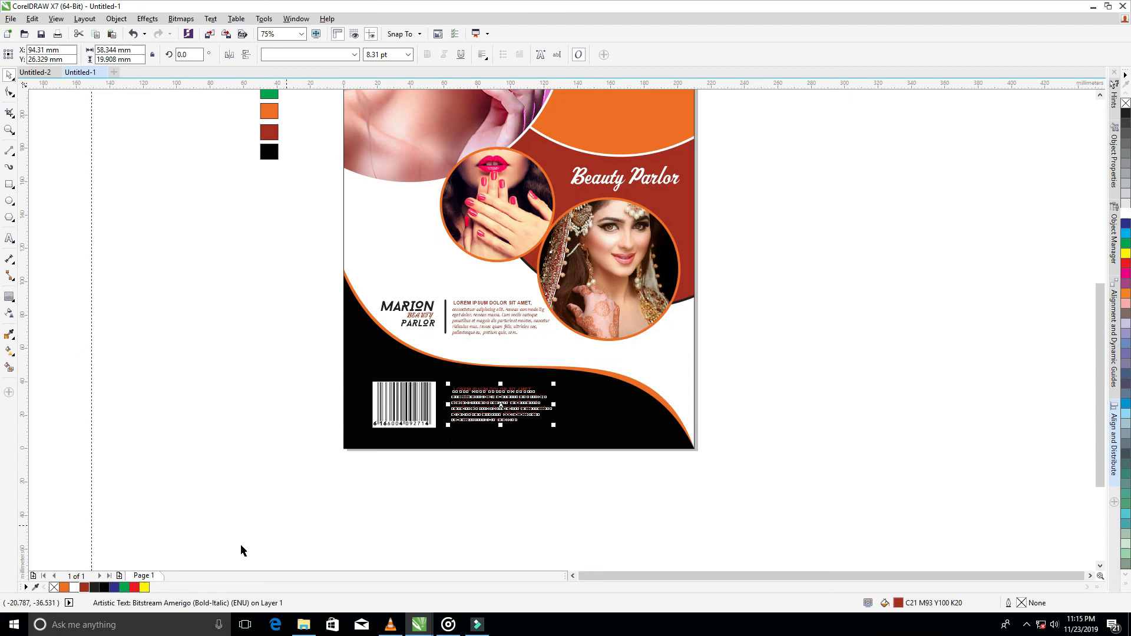
{"action": "left_click", "coordinate": [75, 587]}
{"action": "left_click", "coordinate": [271, 490]}
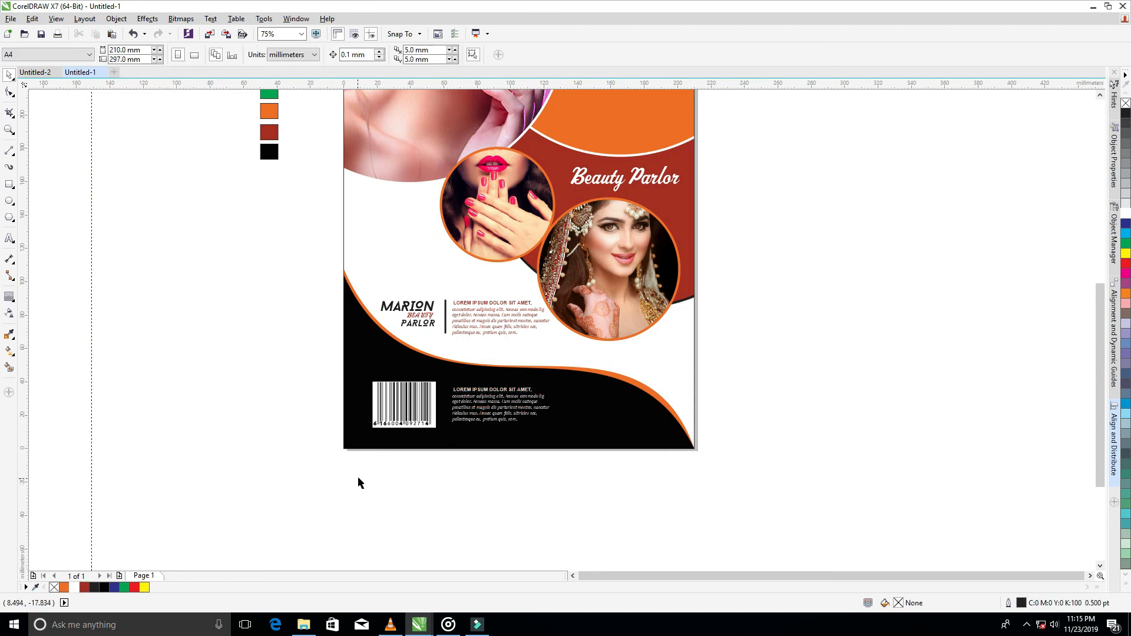
View the flyer at 70% zoom and remove the outline from the page-sized 210 × 297 mm frame.
{"action": "scroll", "coordinate": [359, 478], "scroll_direction": "up", "scroll_amount": 1}
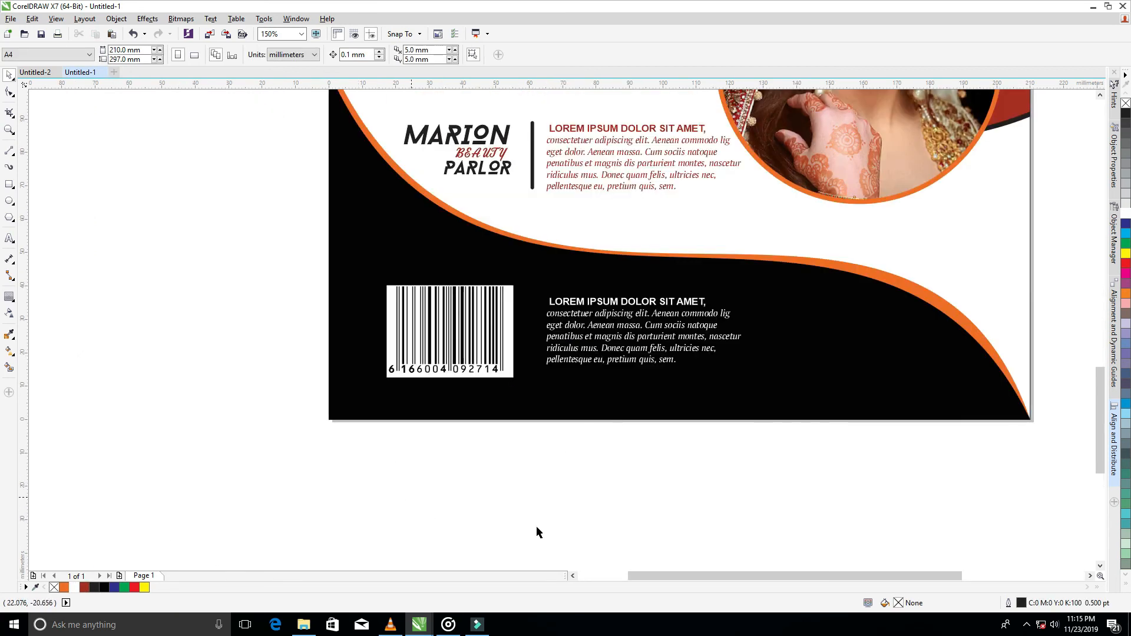
{"action": "scroll", "coordinate": [562, 447], "scroll_direction": "down", "scroll_amount": 1}
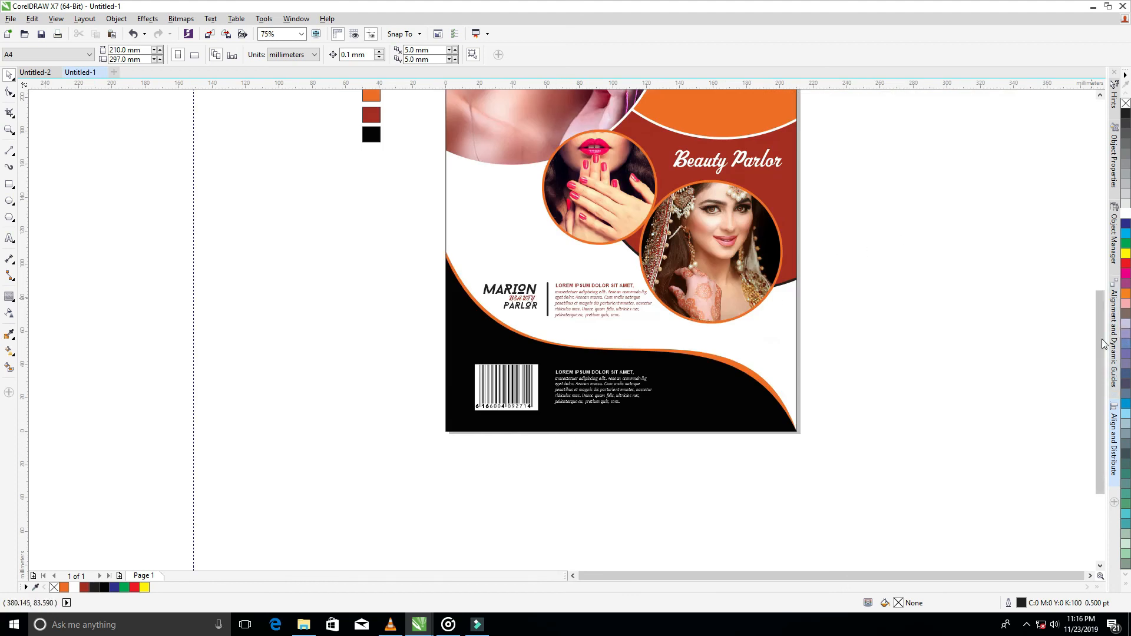
{"action": "left_click_drag", "start_coordinate": [1102, 339], "coordinate": [1093, 277]}
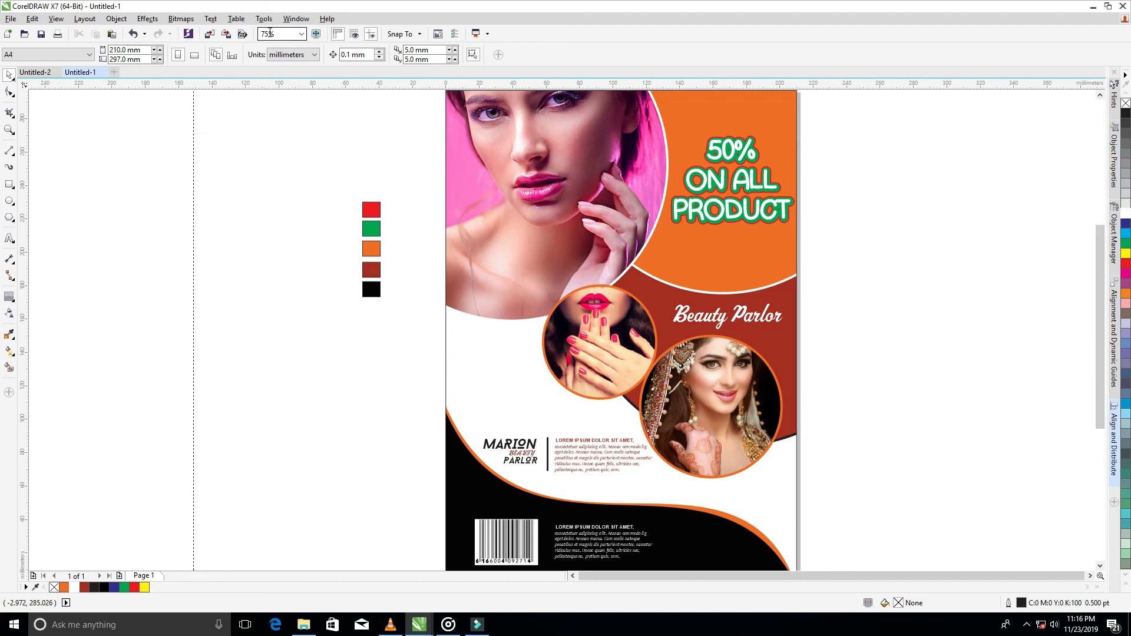
{"action": "key", "text": "Return"}
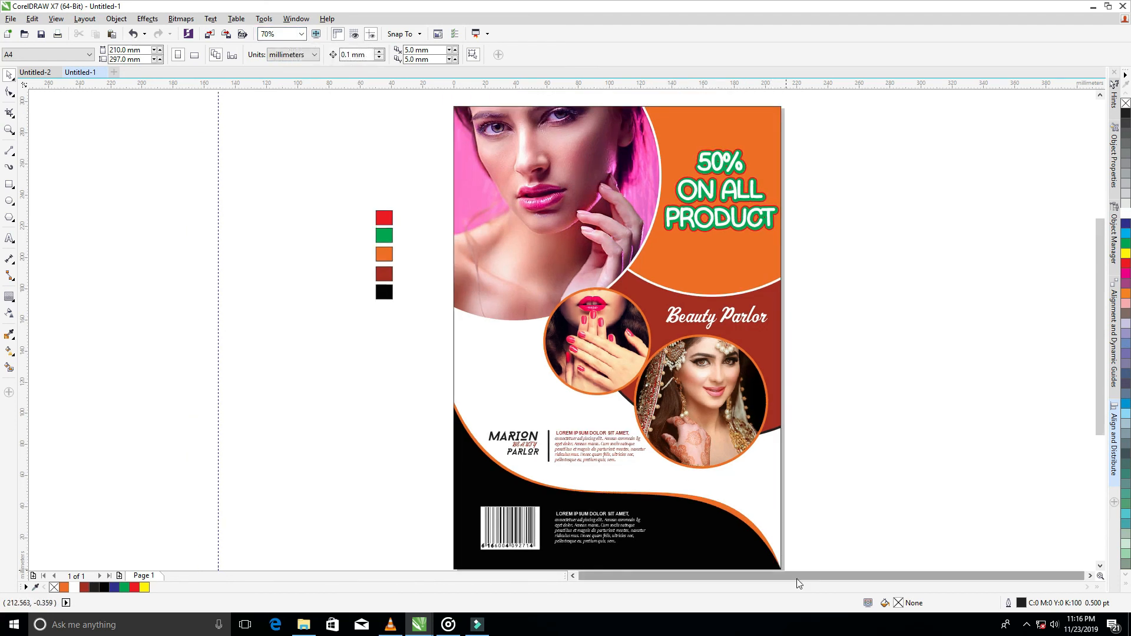
{"action": "left_click", "coordinate": [455, 371]}
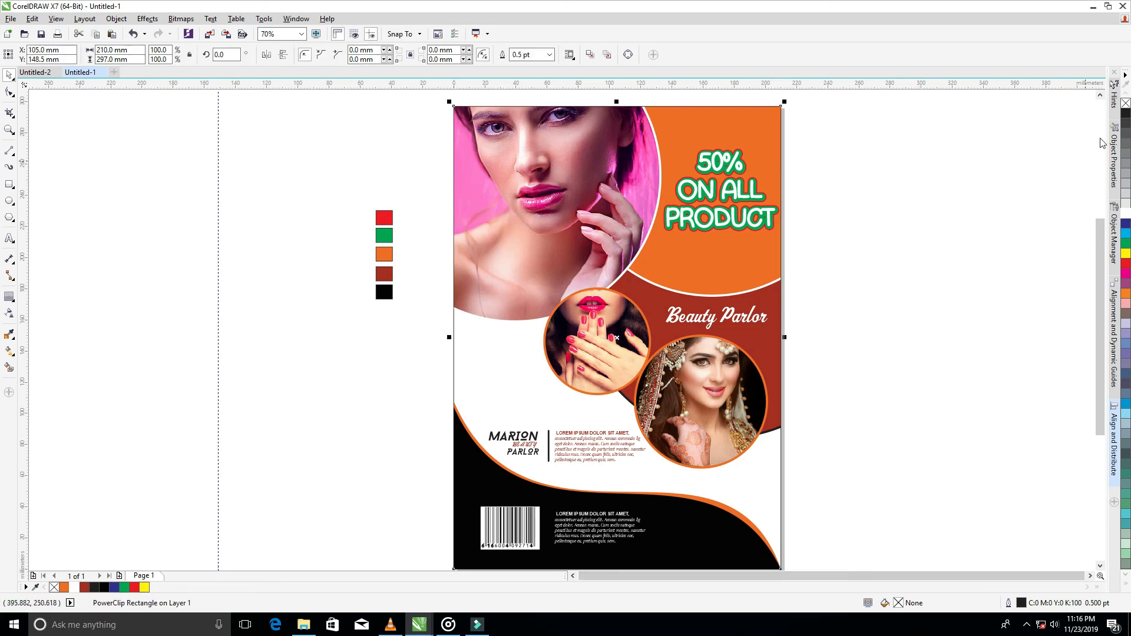
{"action": "left_click", "coordinate": [756, 376]}
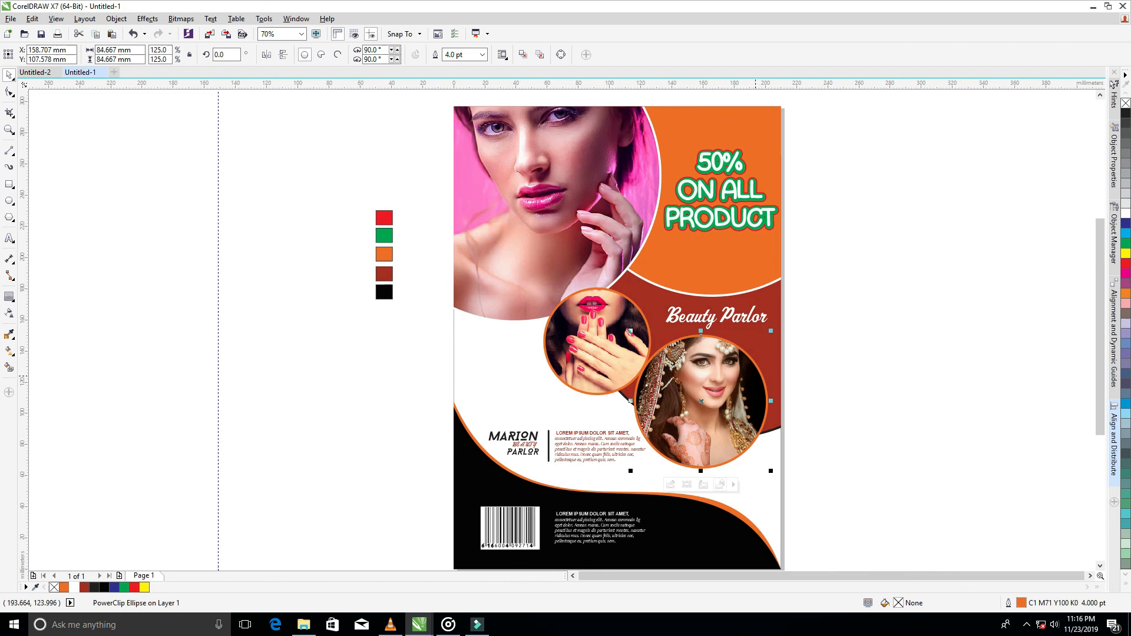
{"action": "left_click", "coordinate": [838, 384]}
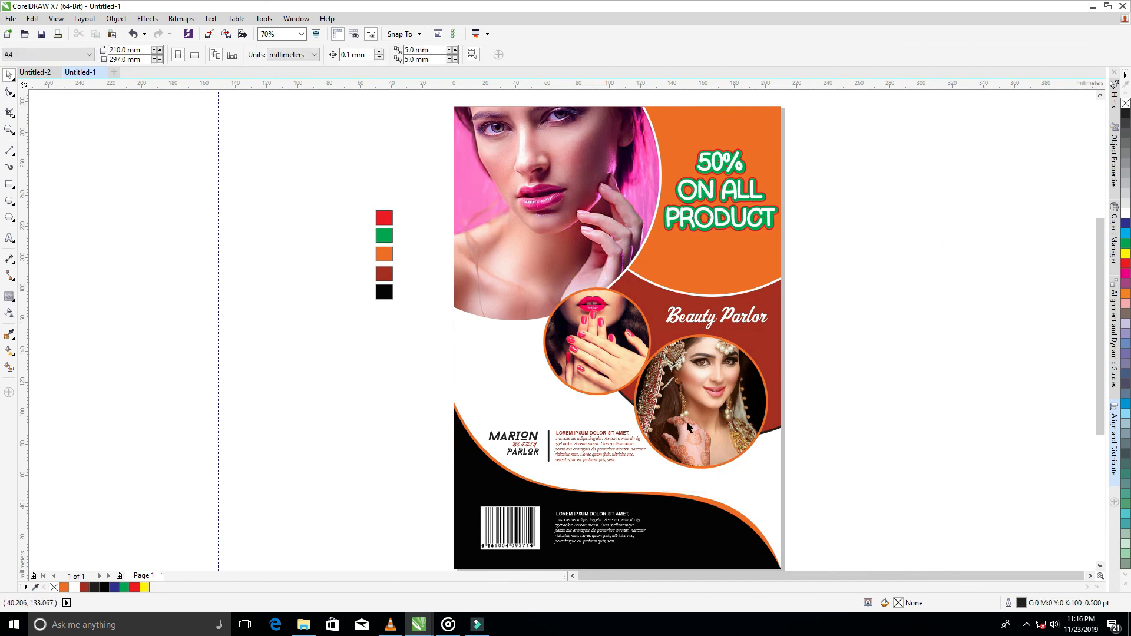
Delete the five colour swatch squares beside the page.
{"action": "left_click_drag", "start_coordinate": [350, 190], "coordinate": [428, 354]}
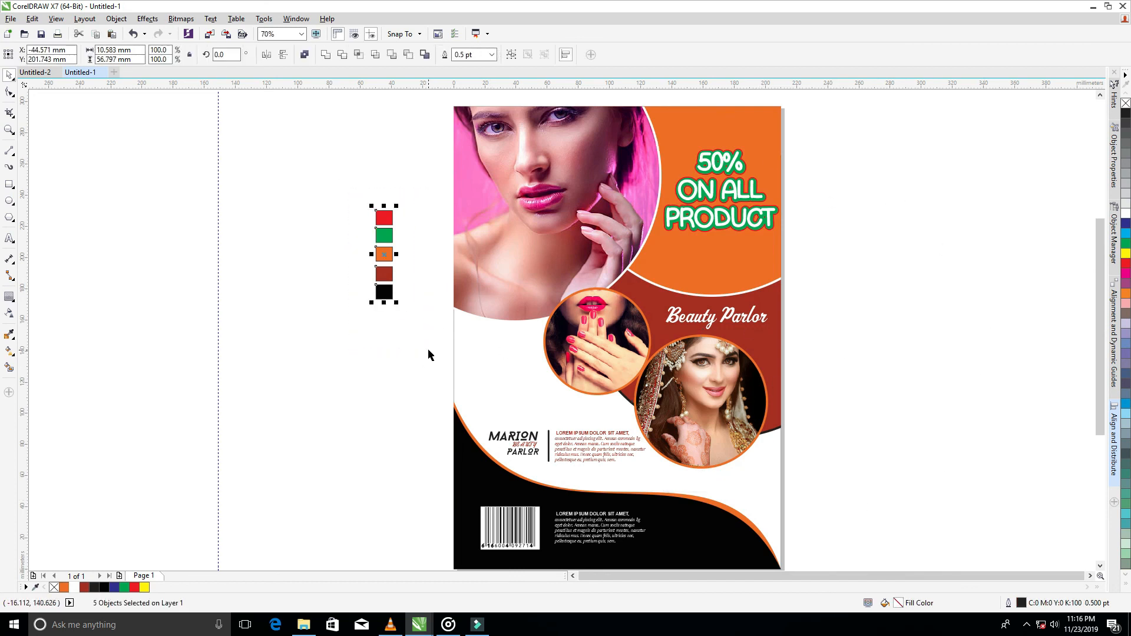
{"action": "key", "text": "Delete"}
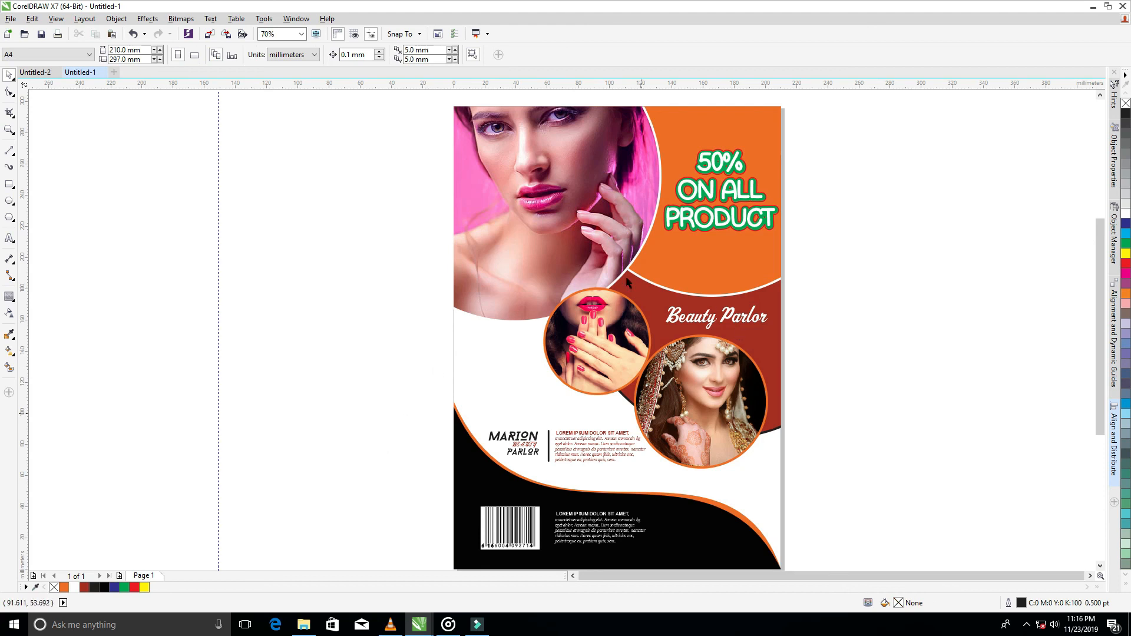
{"action": "left_click", "coordinate": [454, 364]}
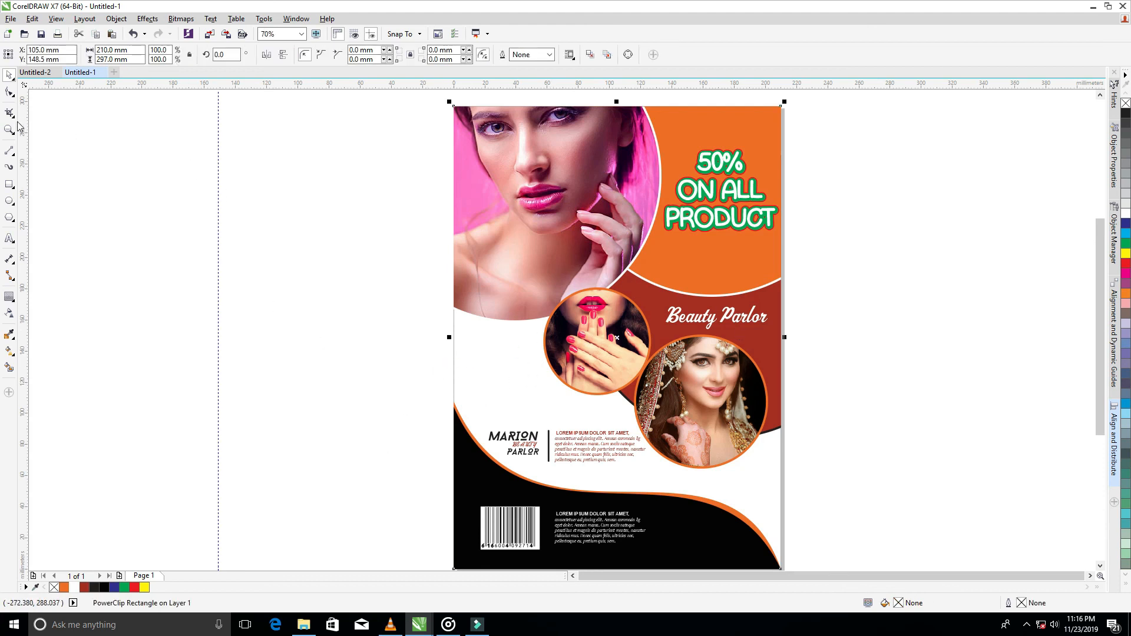
{"action": "left_click", "coordinate": [96, 137]}
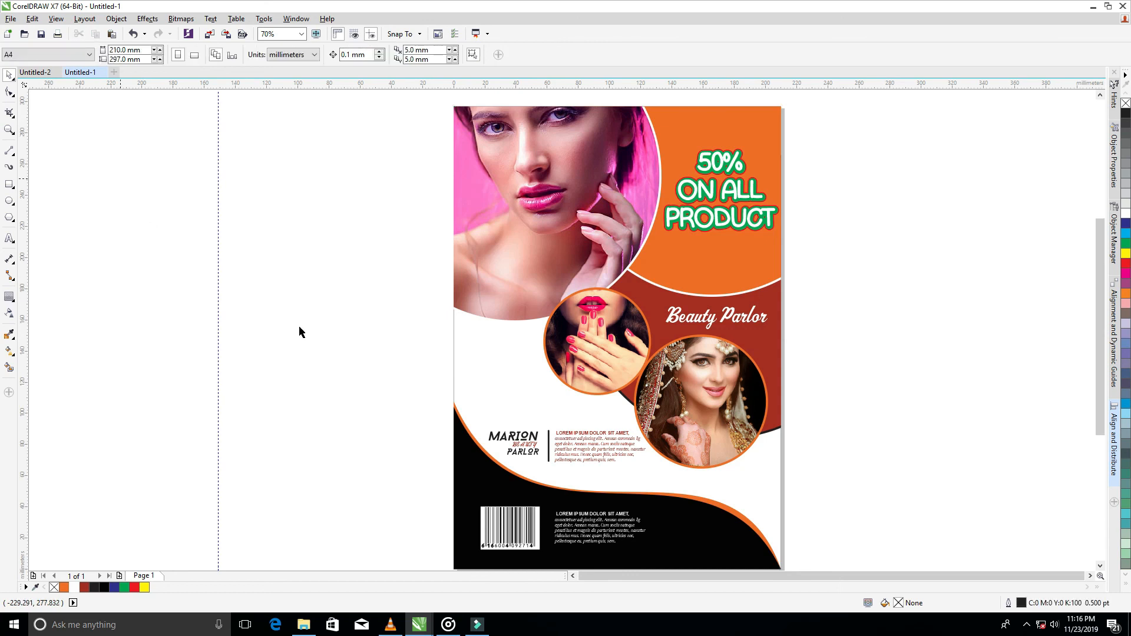
{"action": "left_click", "coordinate": [455, 377]}
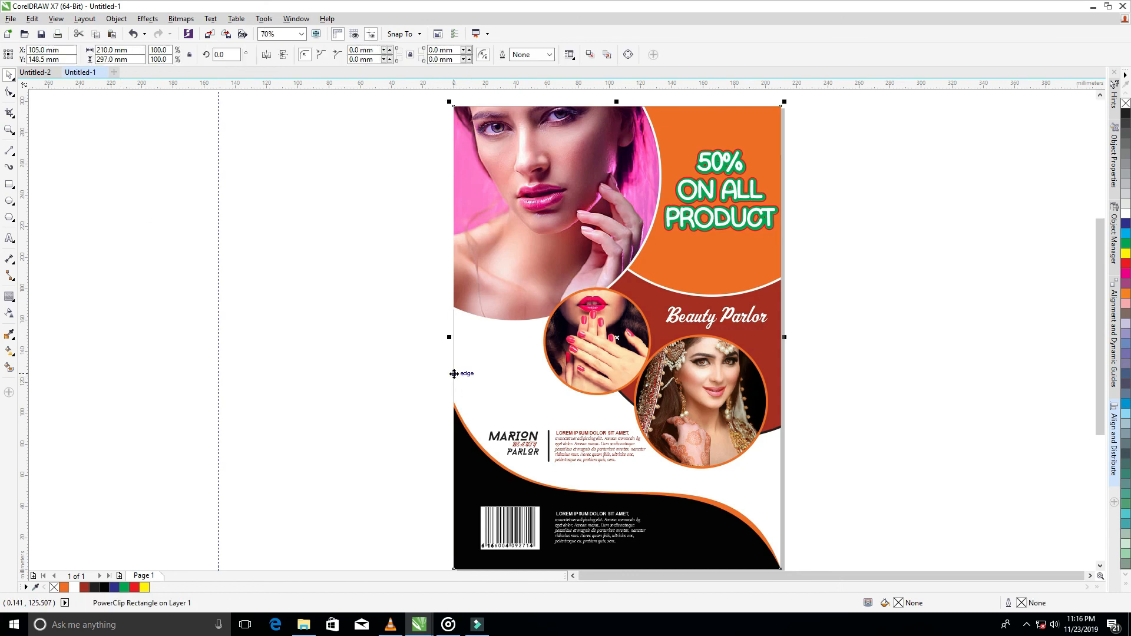
{"action": "left_click", "coordinate": [294, 300]}
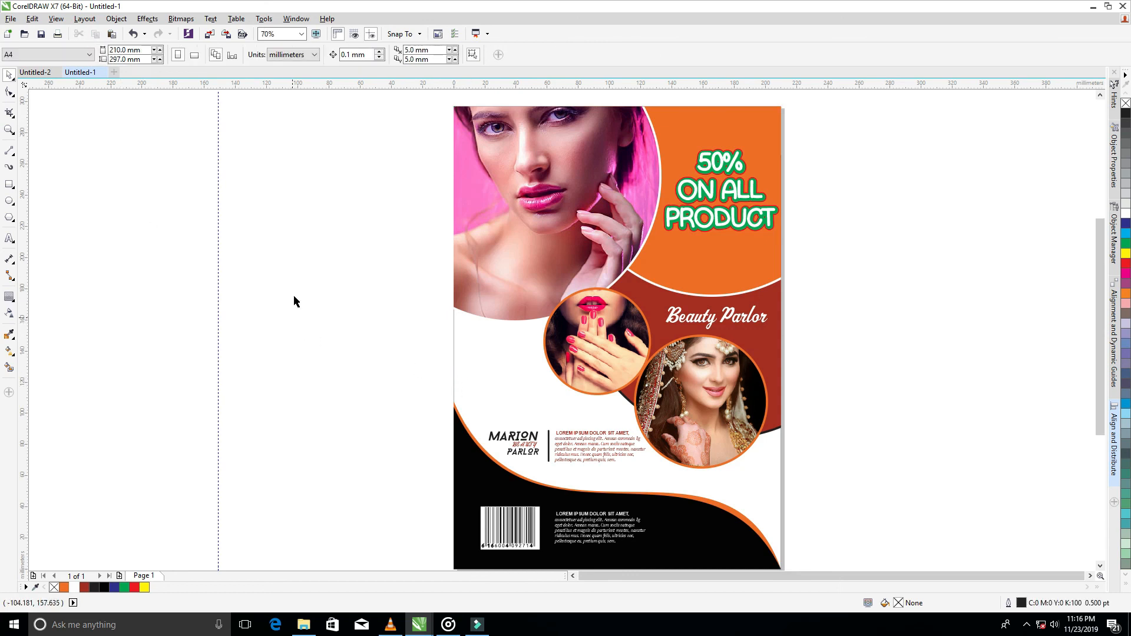
Try switching the page to landscape orientation.
{"action": "left_click", "coordinate": [195, 55]}
{"action": "mouse_move", "coordinate": [1097, 295]}
{"action": "left_mouse_down"}
{"action": "mouse_move", "coordinate": [1098, 271]}
{"action": "mouse_move", "coordinate": [1099, 330]}
{"action": "mouse_move", "coordinate": [1096, 275]}
{"action": "mouse_move", "coordinate": [1094, 285]}
{"action": "left_mouse_up"}
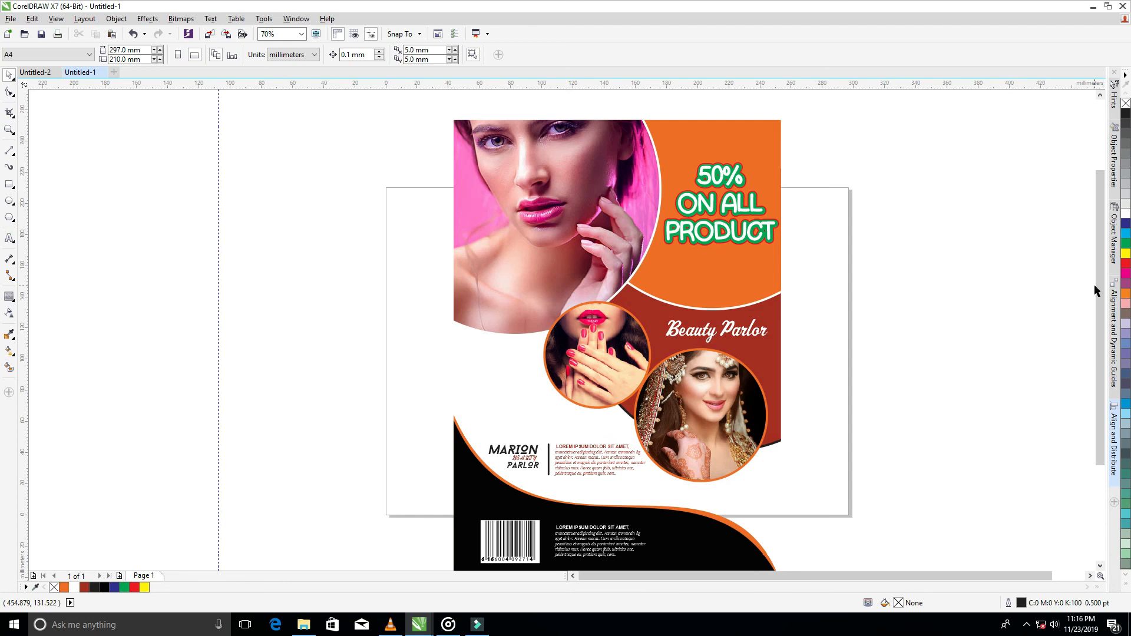
{"action": "left_click", "coordinate": [481, 625]}
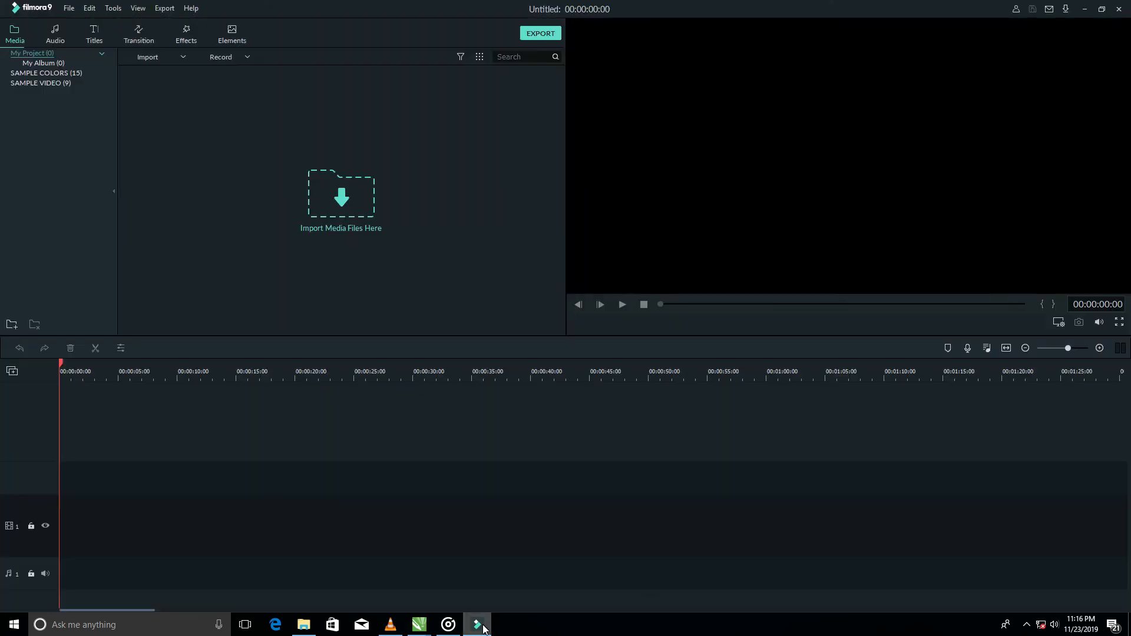
{"action": "left_click", "coordinate": [1086, 9]}
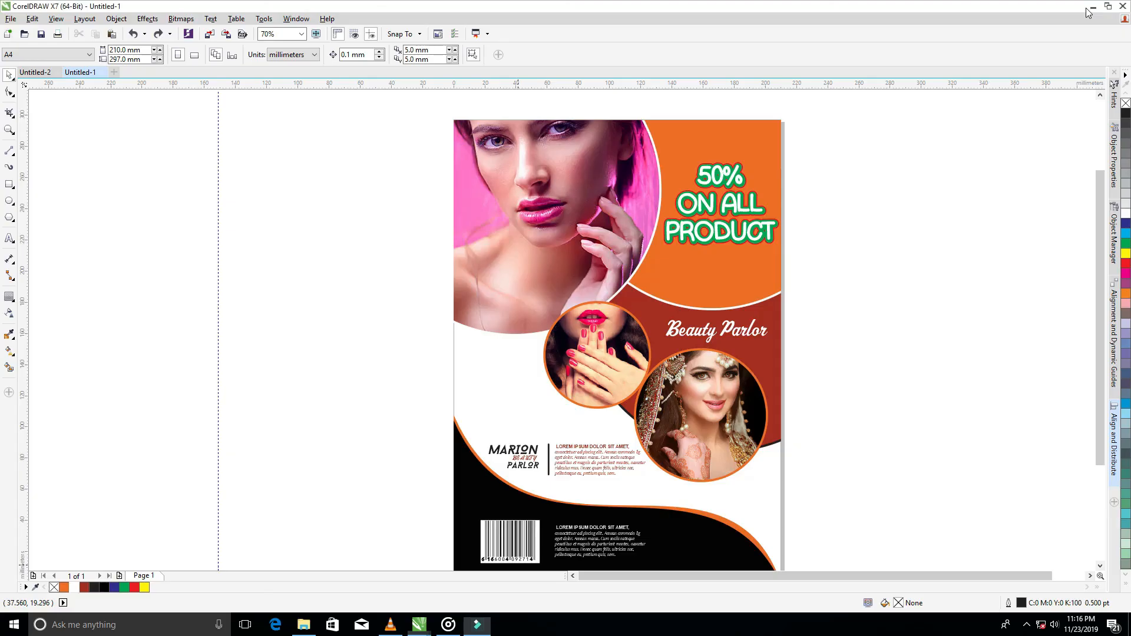
{"action": "left_click", "coordinate": [1025, 625]}
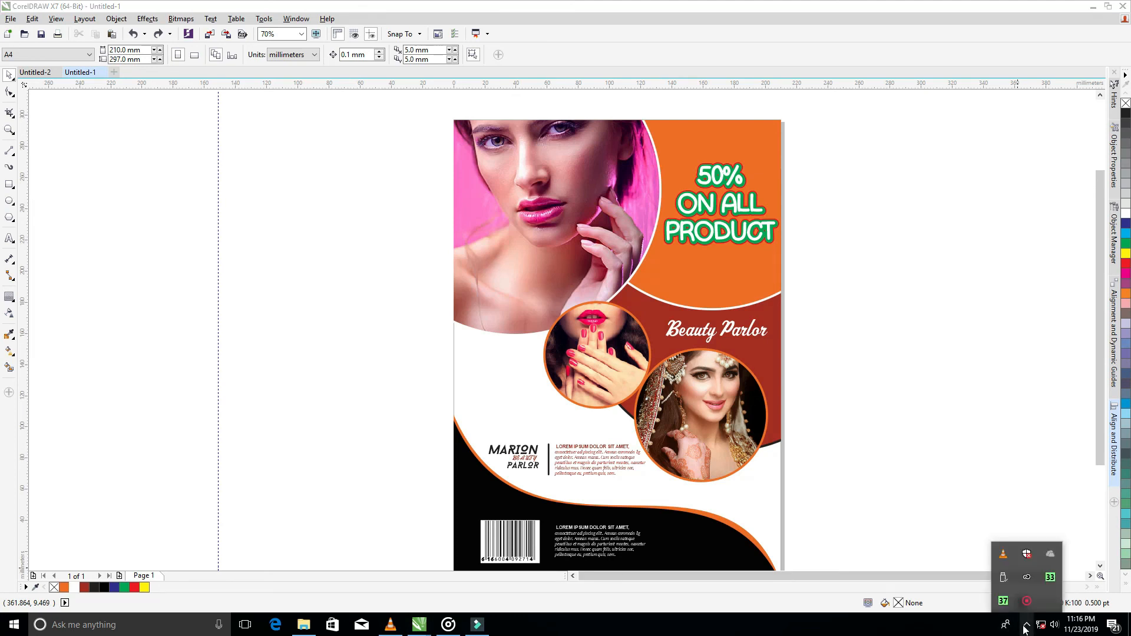
{"action": "left_click", "coordinate": [1027, 602]}
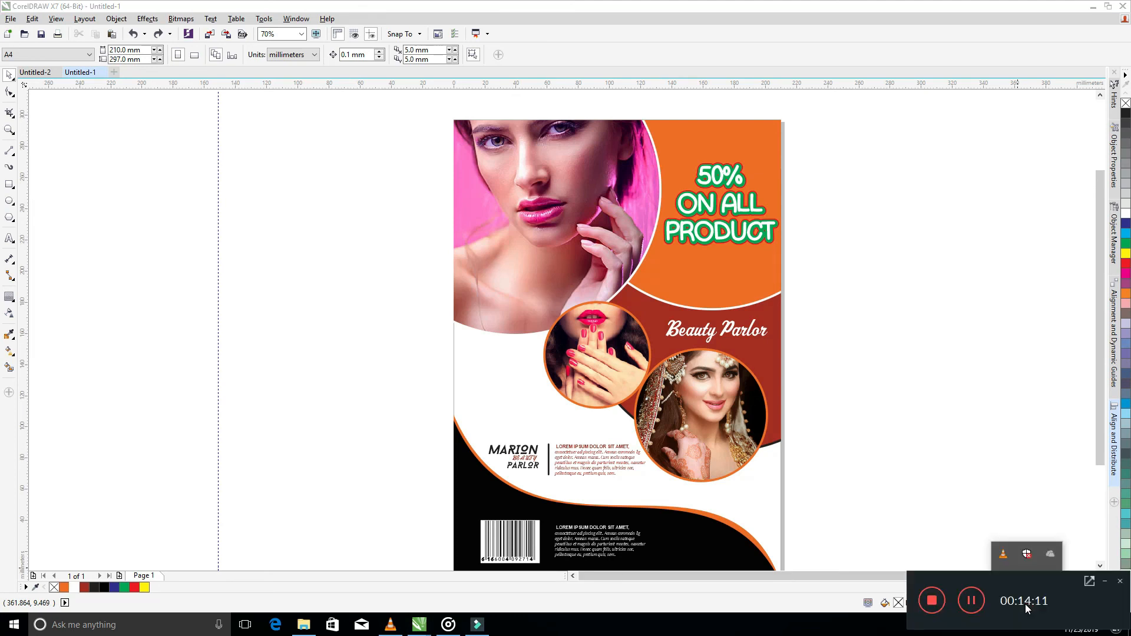
{"action": "left_click", "coordinate": [972, 602]}
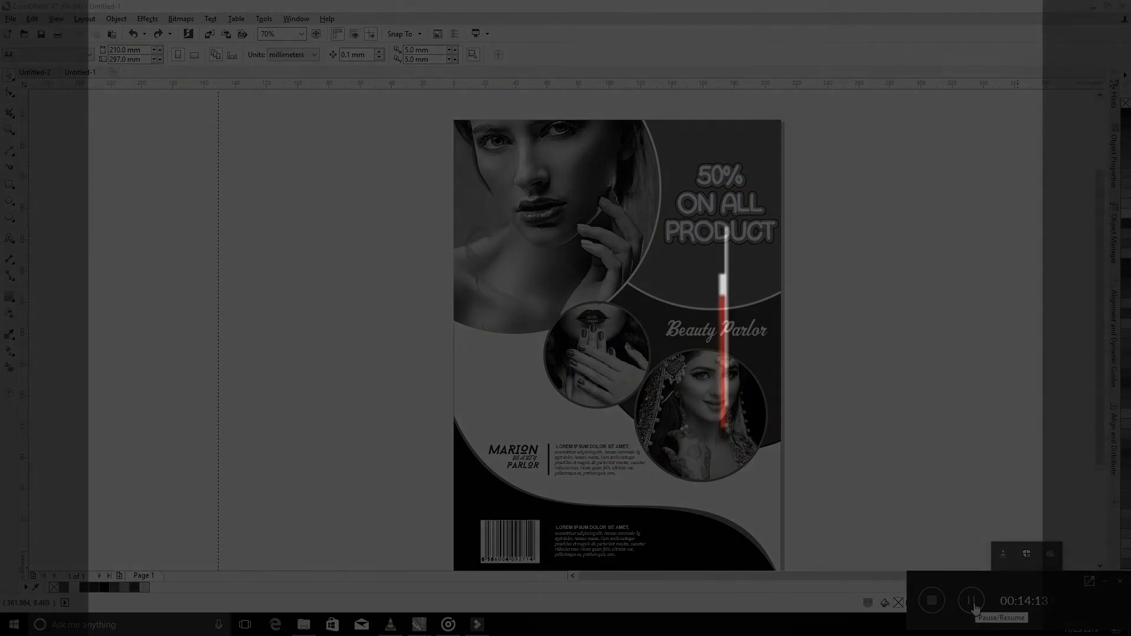